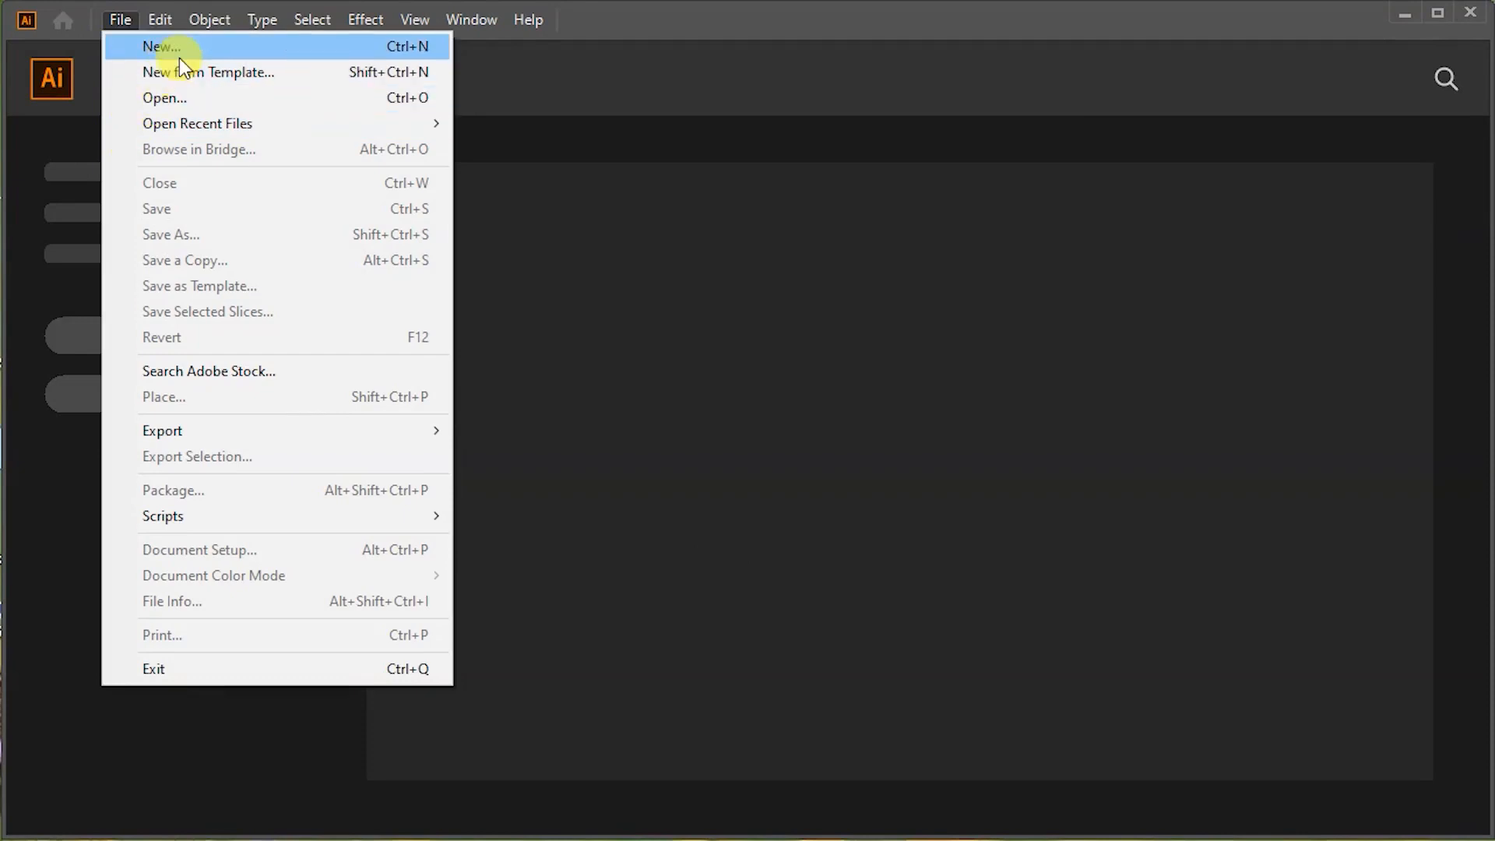
Step: Create a new 1000 x 1000 px document with the bleed set to 0 px on all sides
left_click(175, 46)
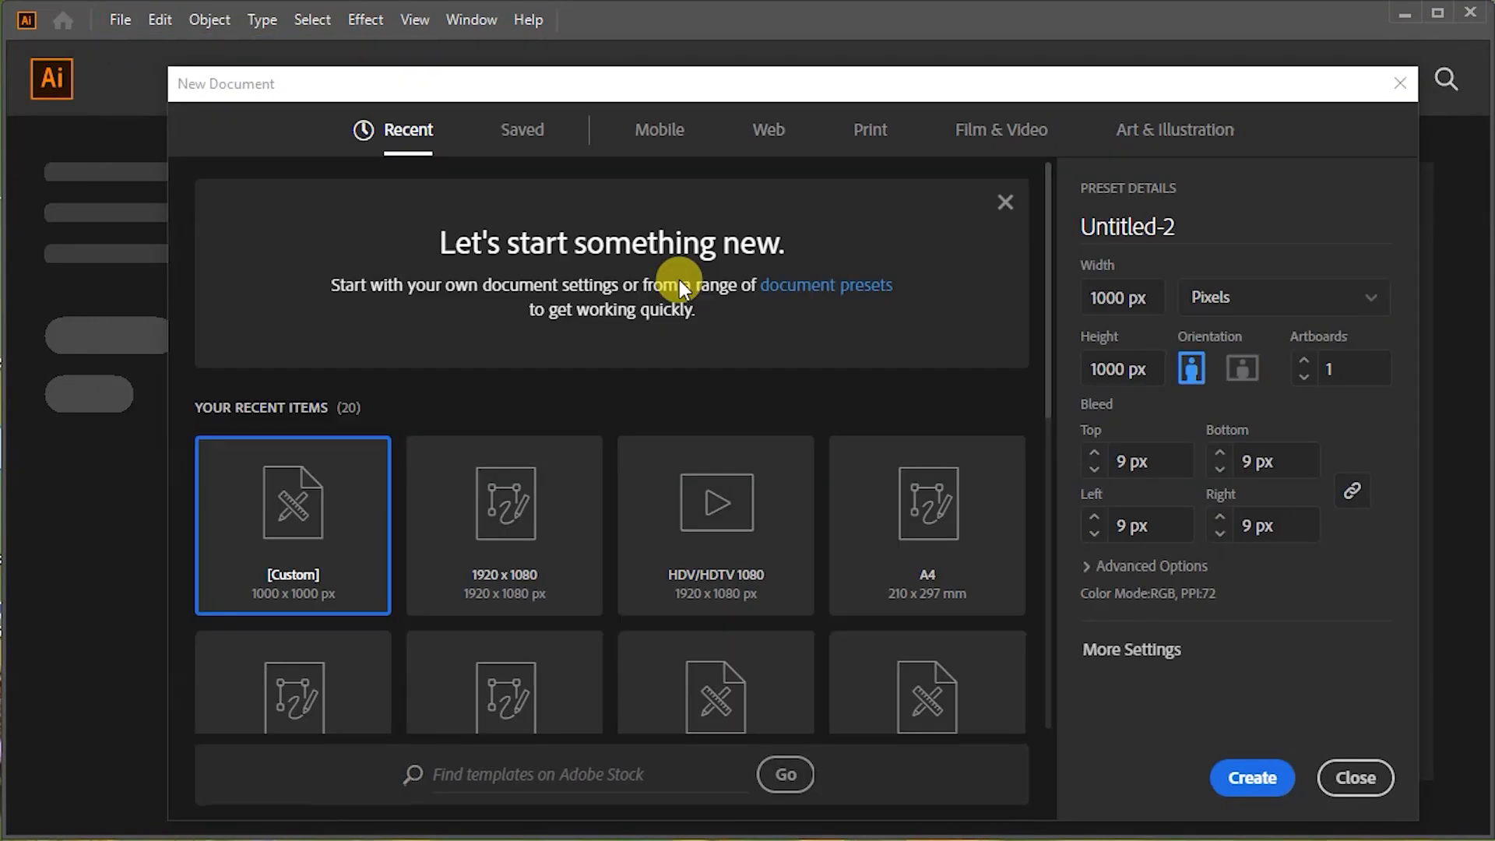
left_click(1145, 293)
left_click(1144, 360)
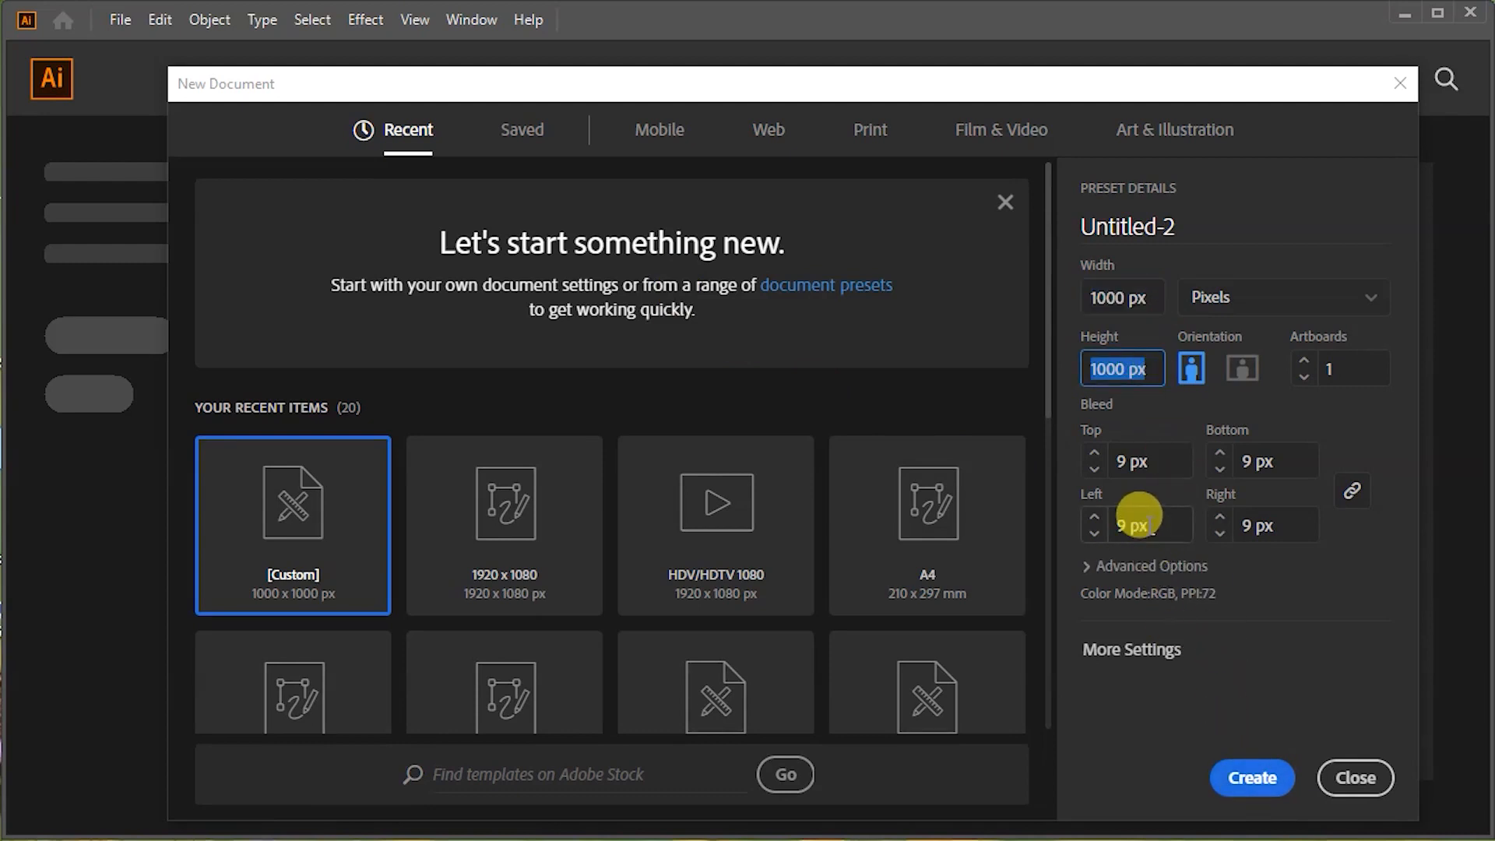
left_click(1139, 515)
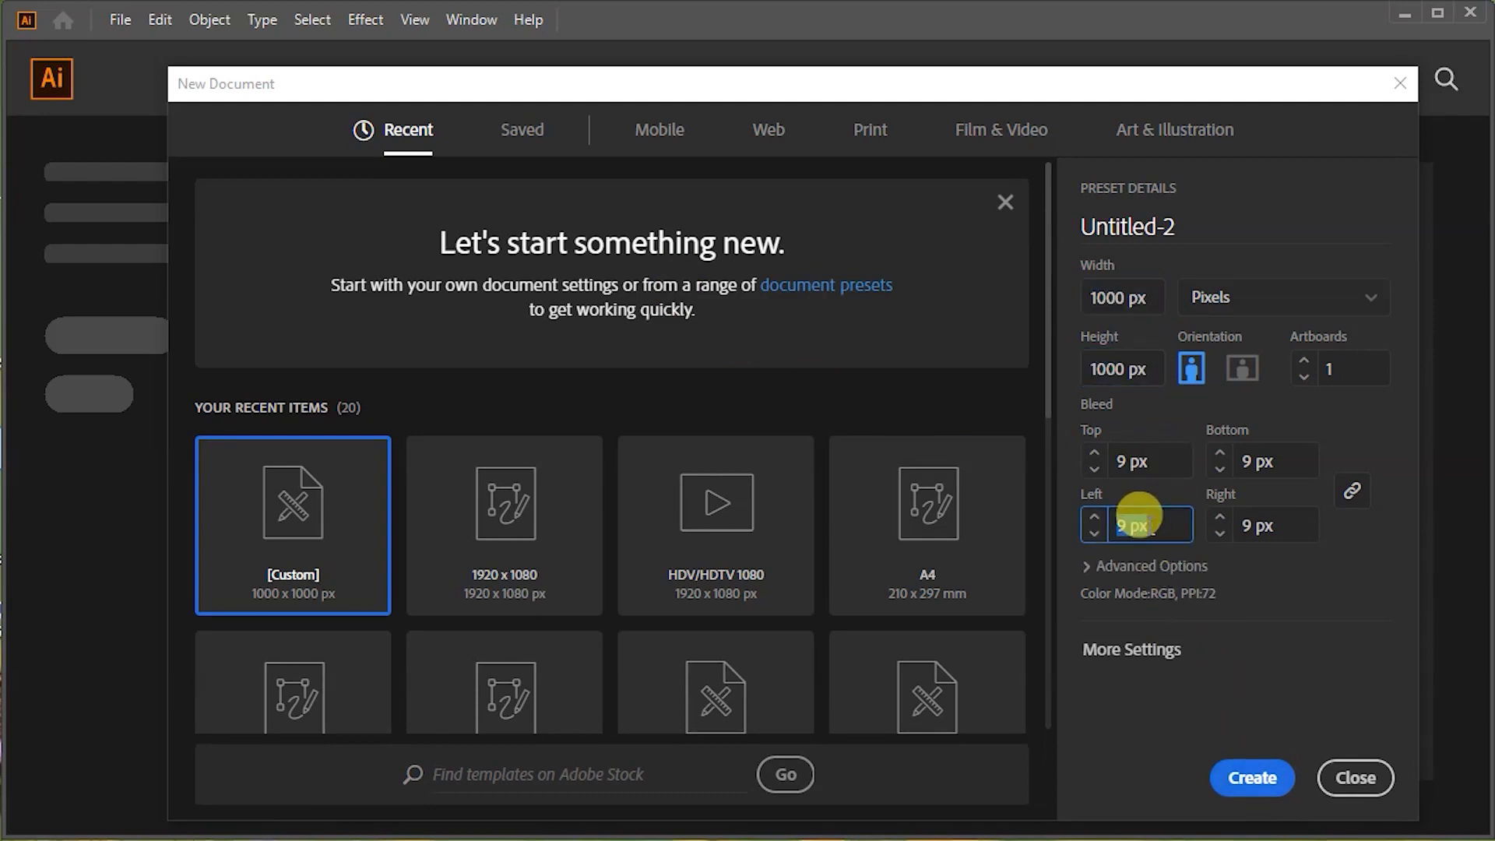
left_click(1135, 459)
type("0")
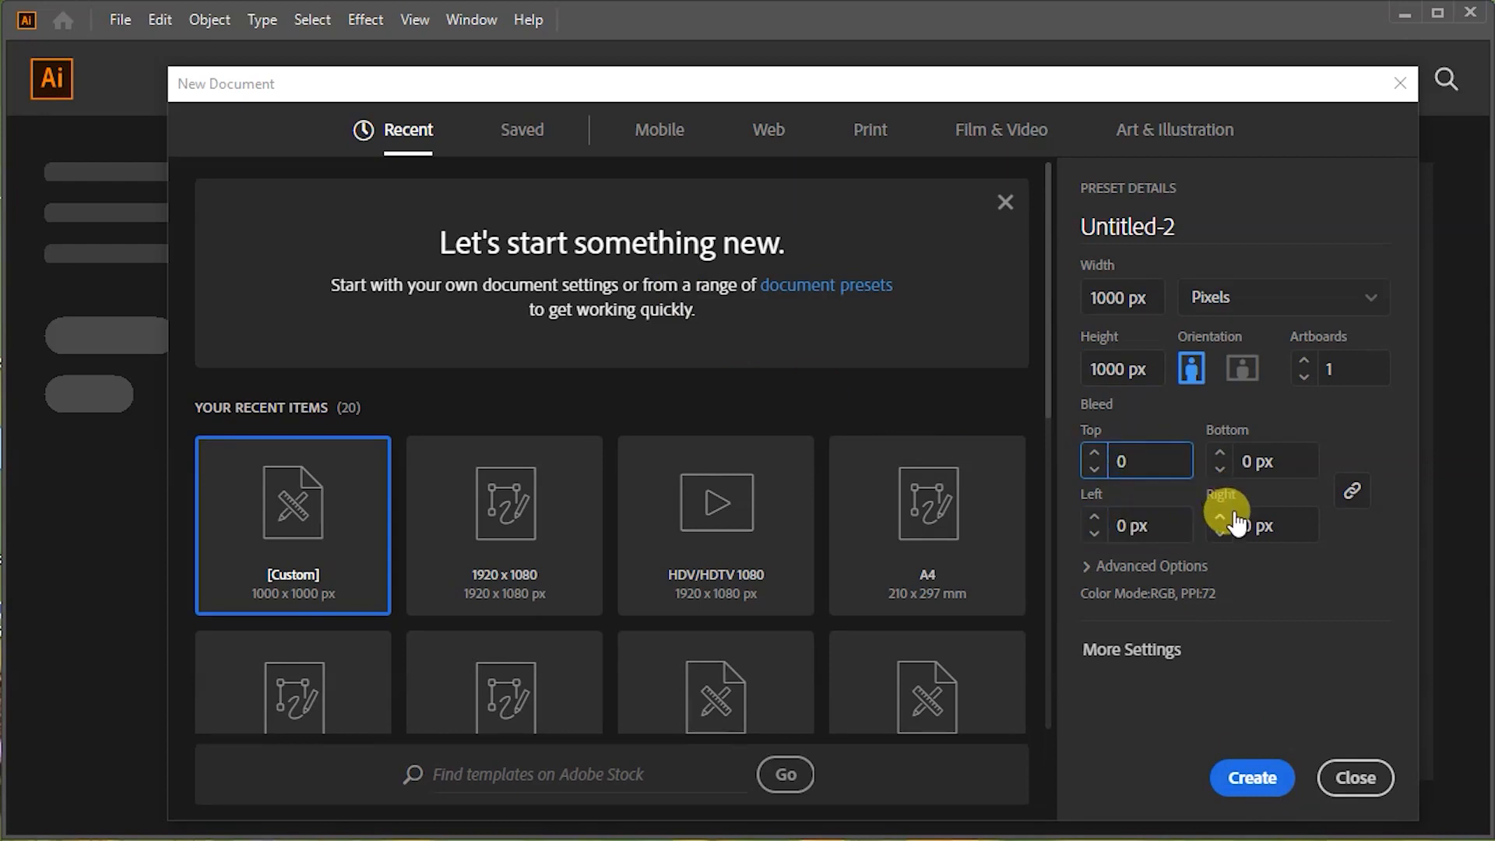
left_click(1252, 777)
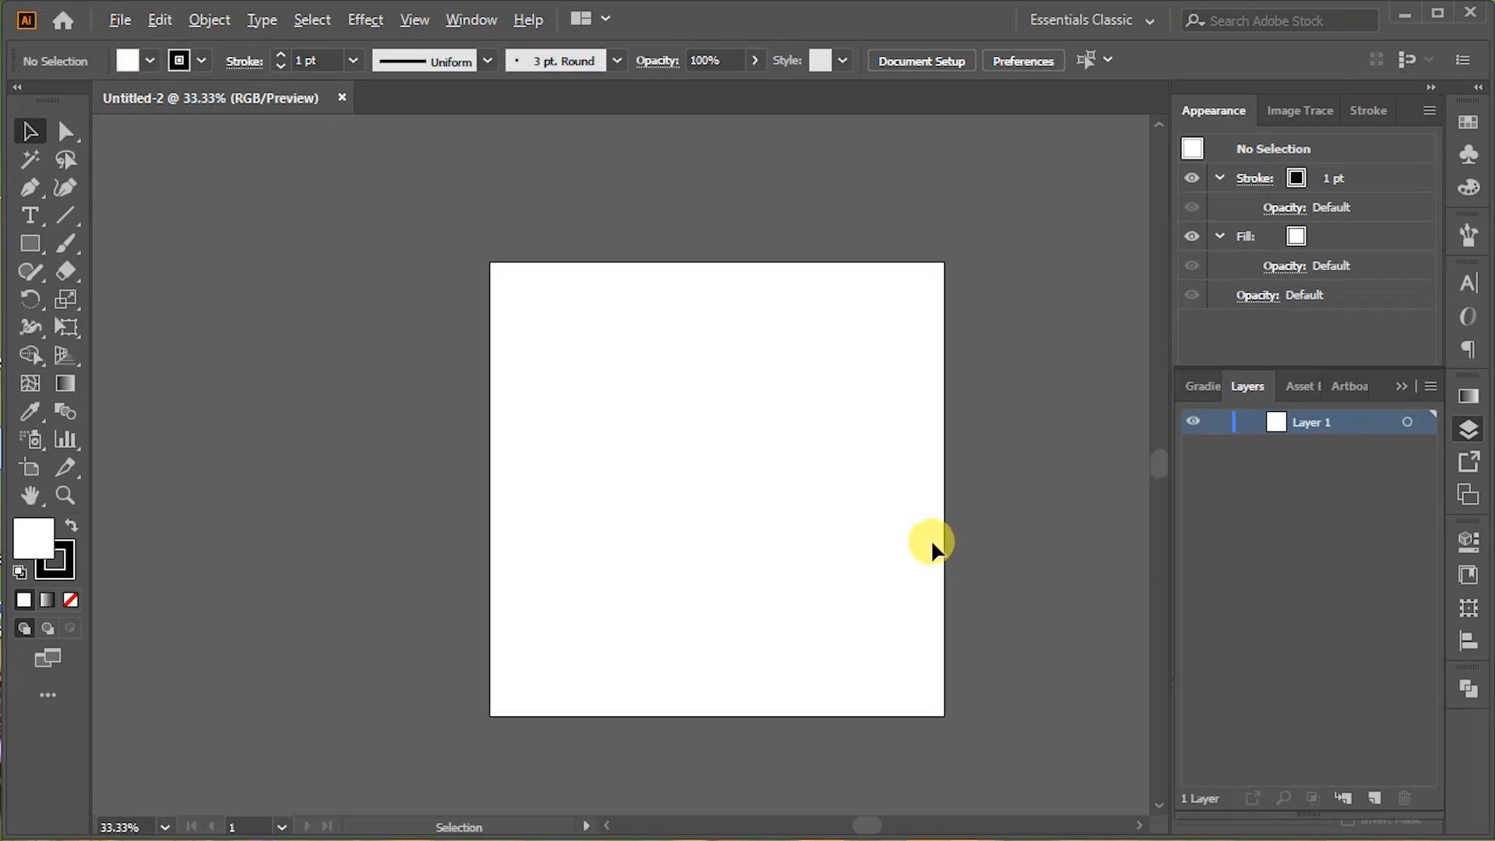
Step: Add a point text object with placeholder text on the artboard and set its font size to 150 pt
scroll(932, 538, "down", 1)
scroll(931, 538, "up", 1)
scroll(931, 539, "down", 1)
left_click_drag(931, 539, 816, 537)
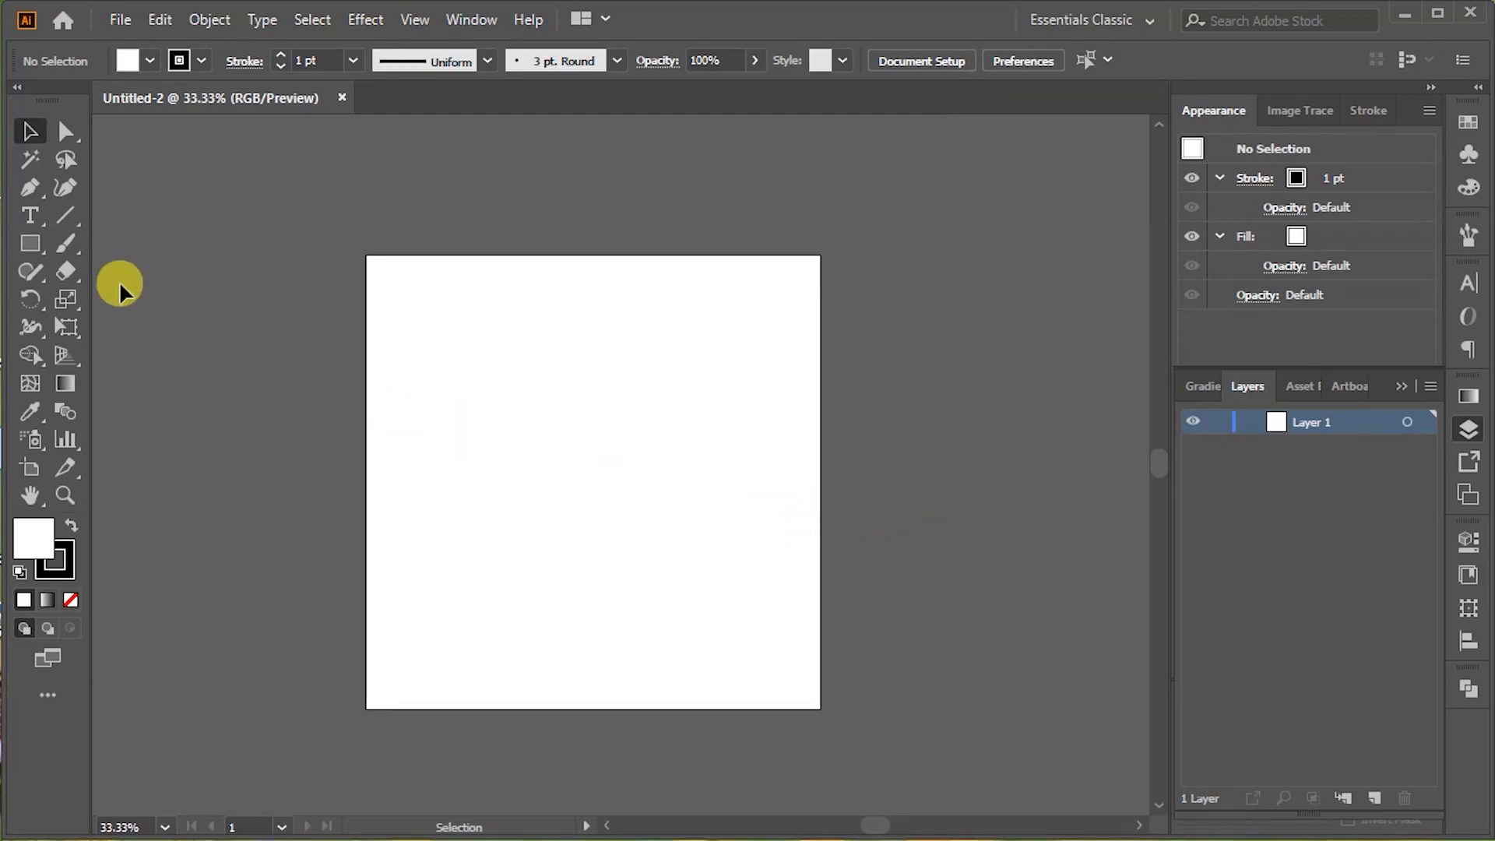
left_click(29, 218)
left_click(466, 424)
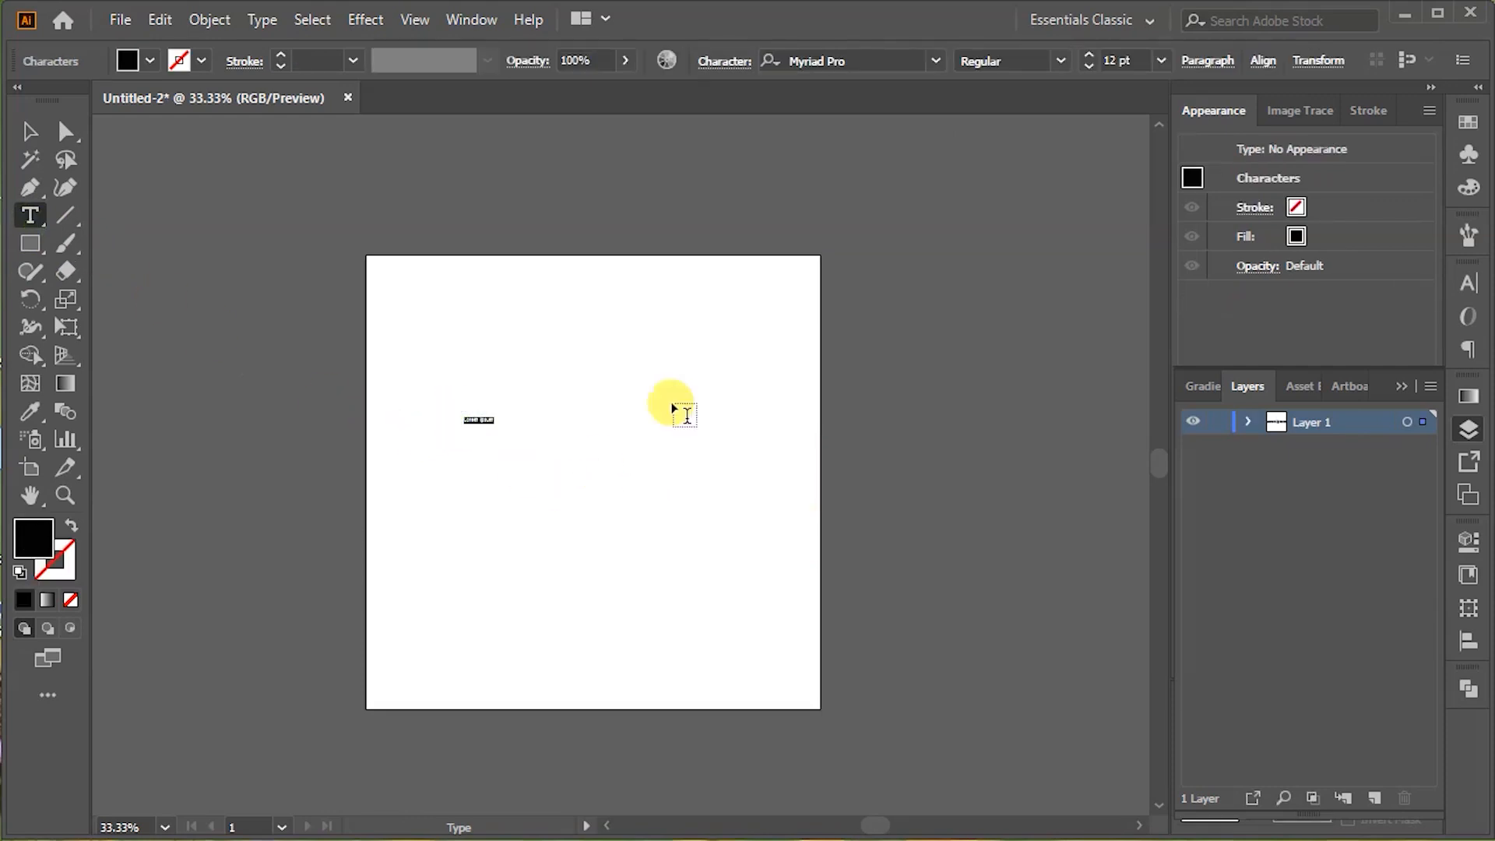
left_click(1119, 61)
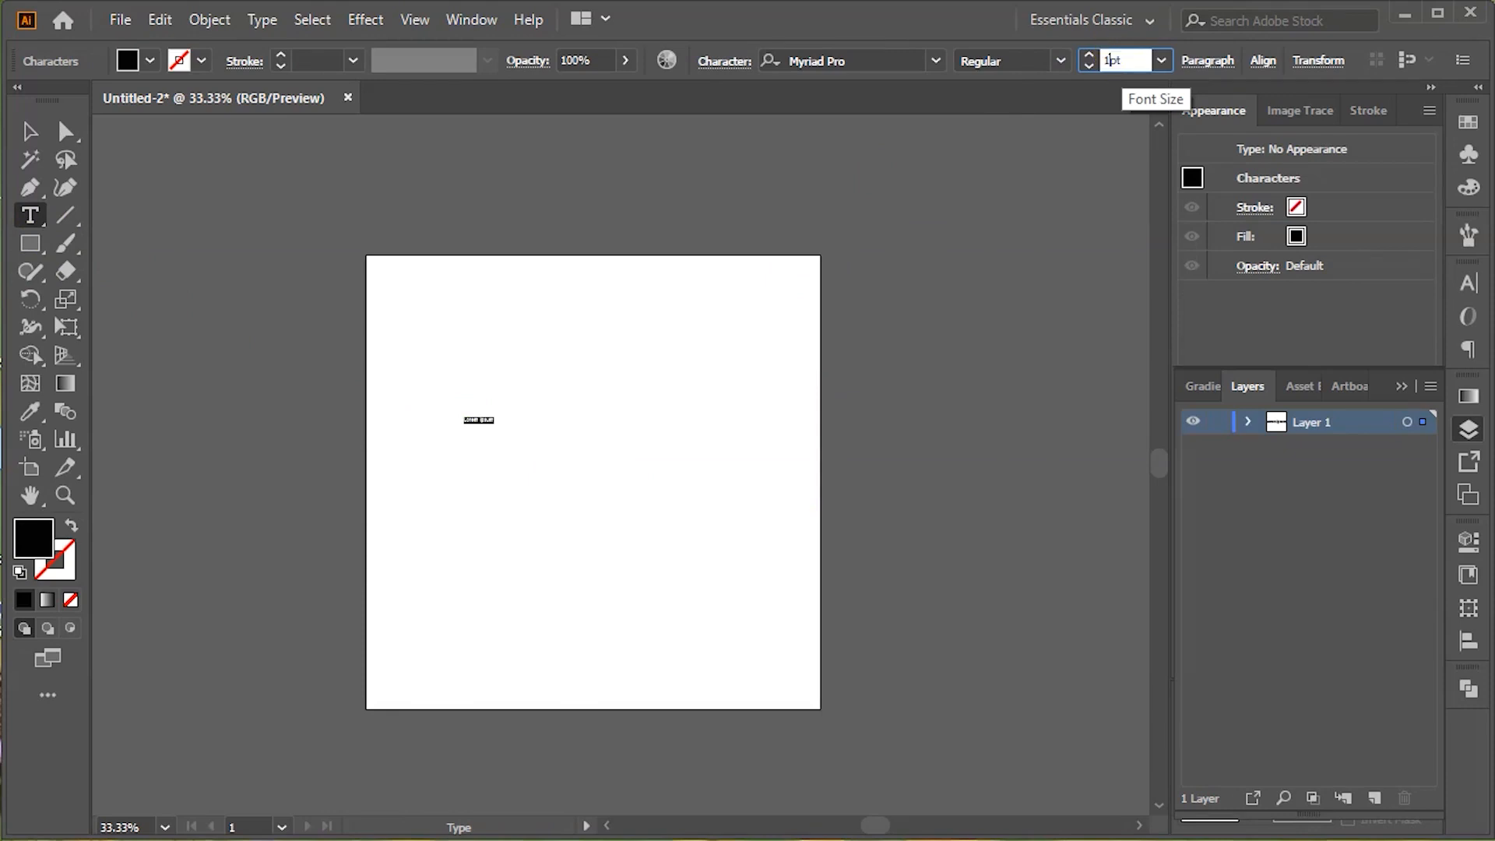
key("Return")
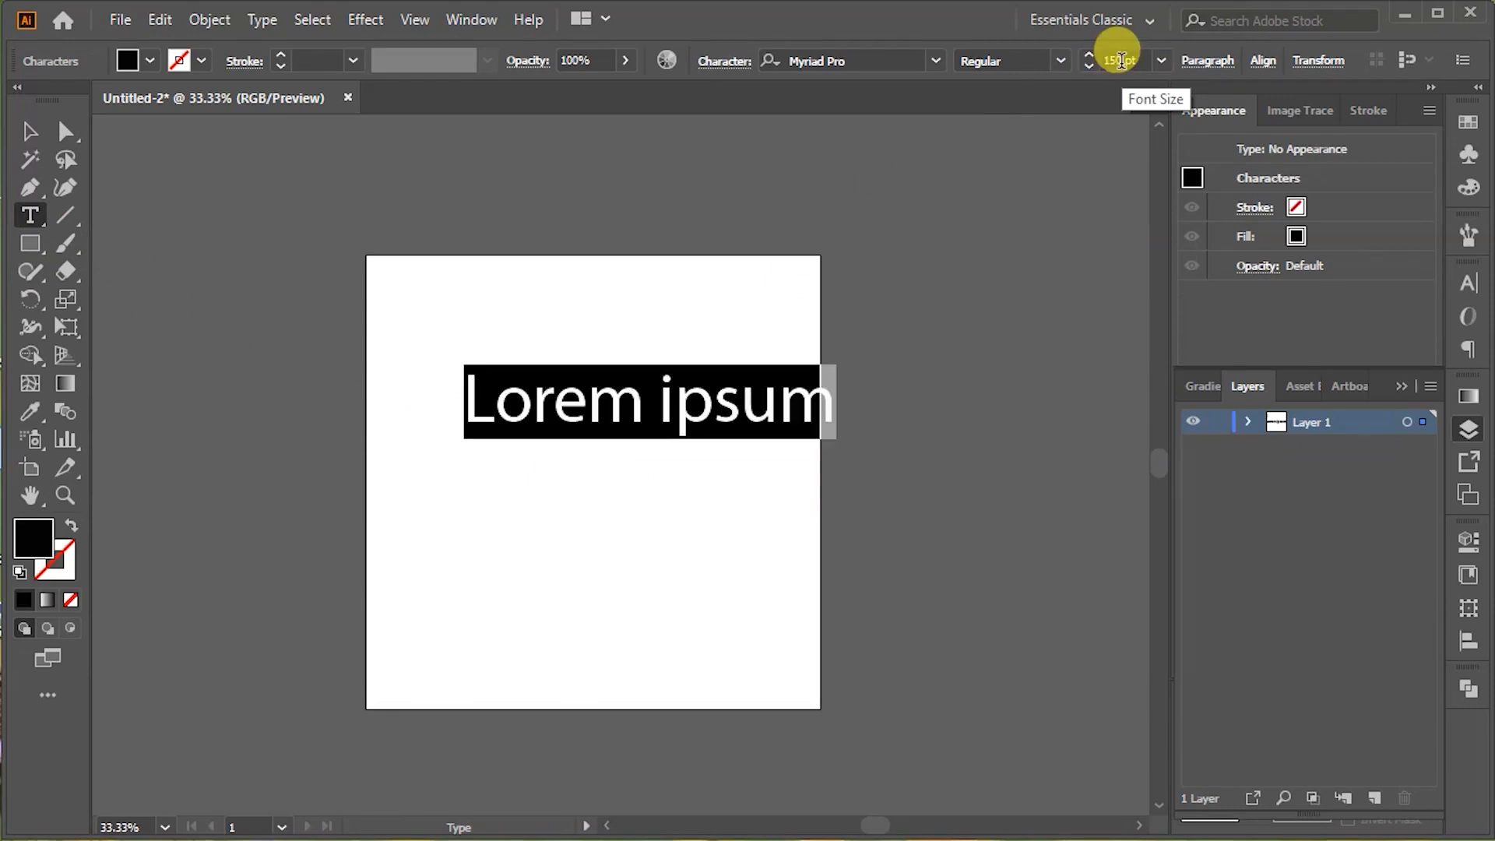
Step: Move the text object toward the artboard's middle and replace its placeholder wording with "fruits"
left_click(45, 134)
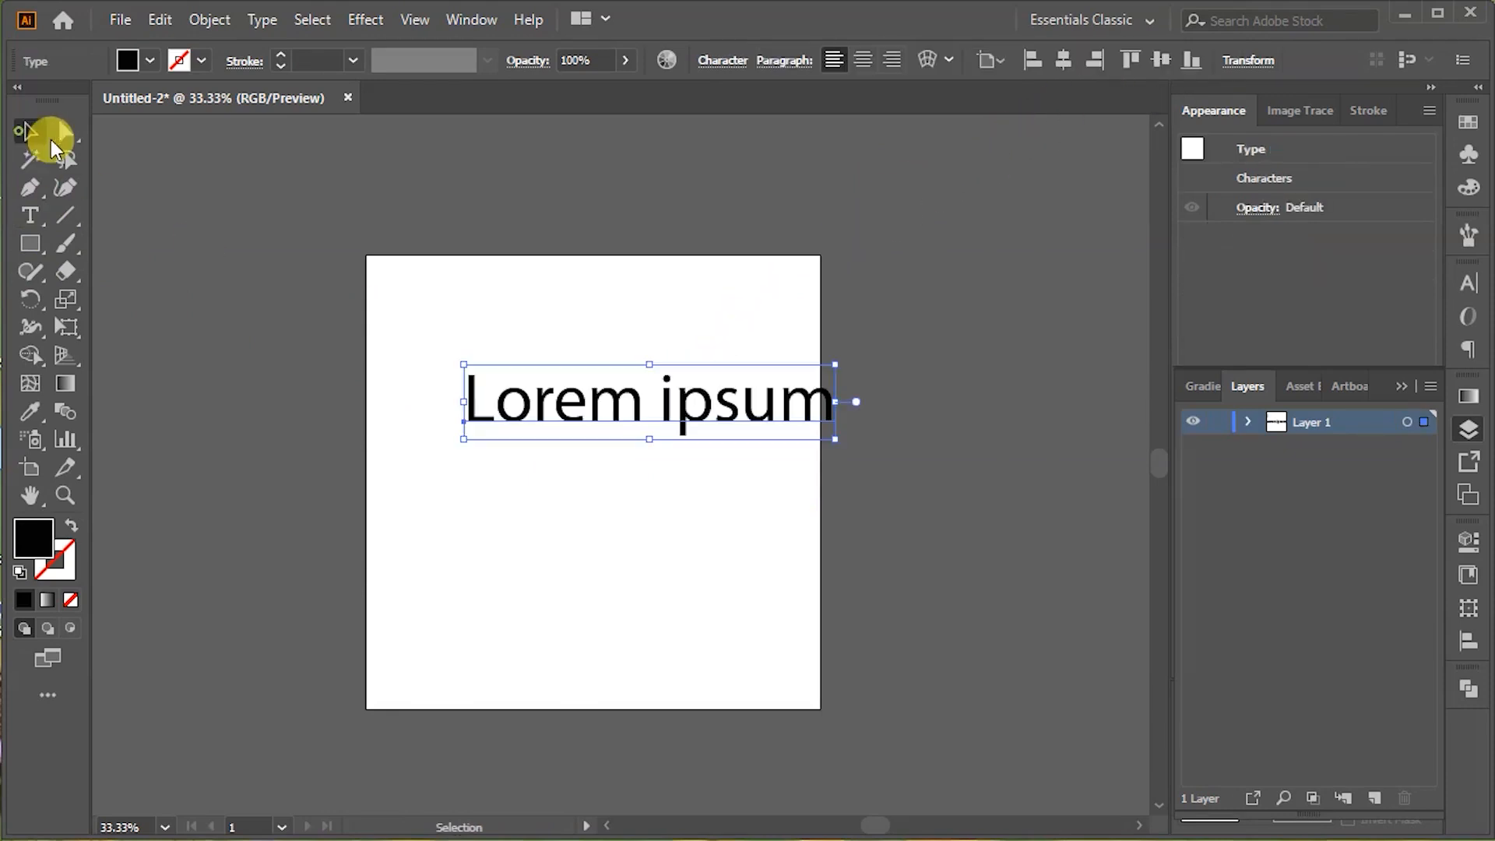
left_click_drag(596, 390, 563, 429)
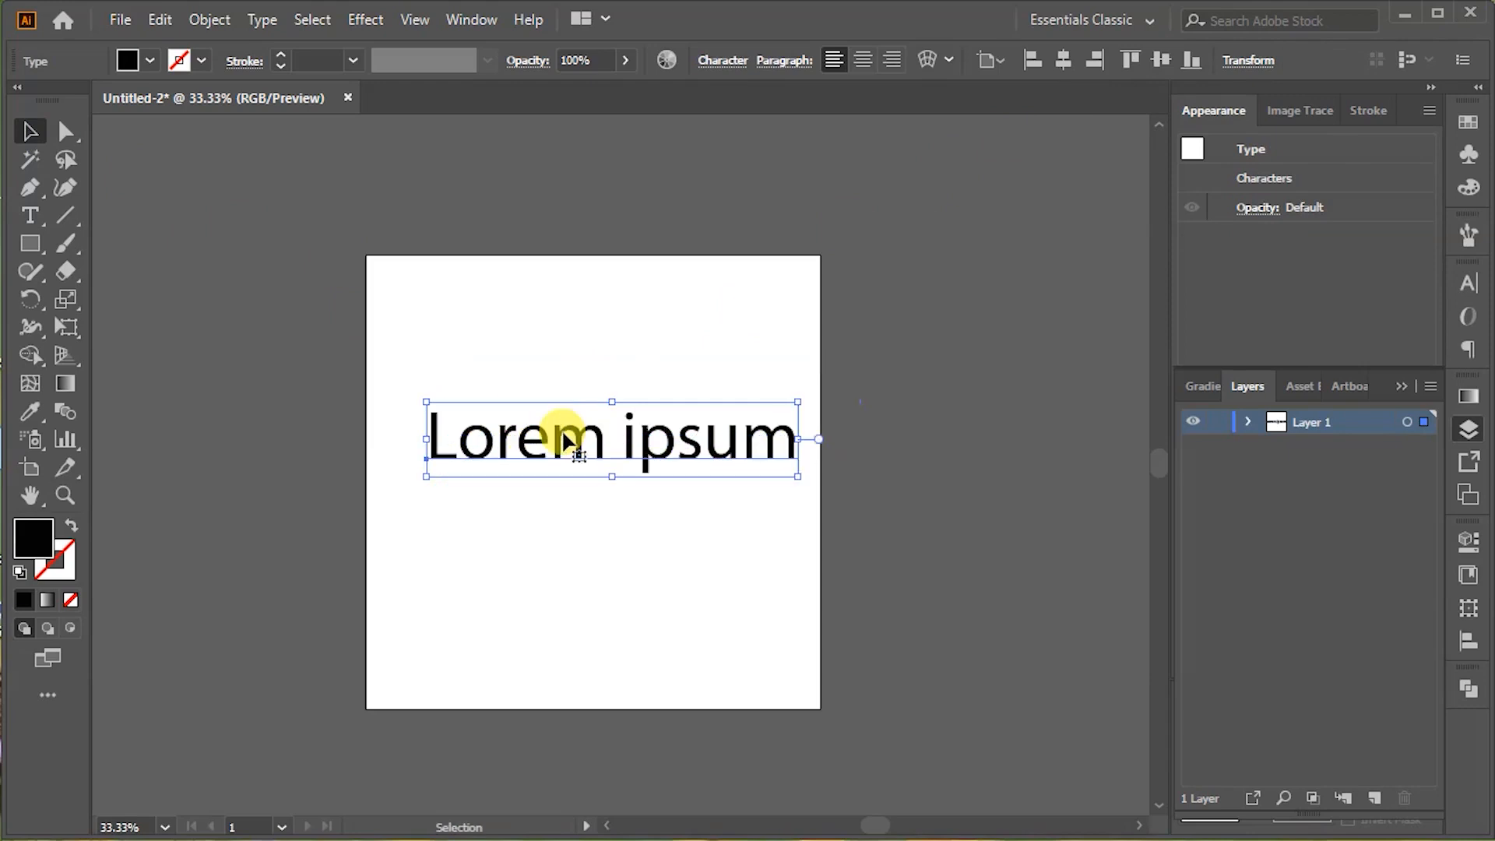
double_click(564, 441)
key("ctrl+a")
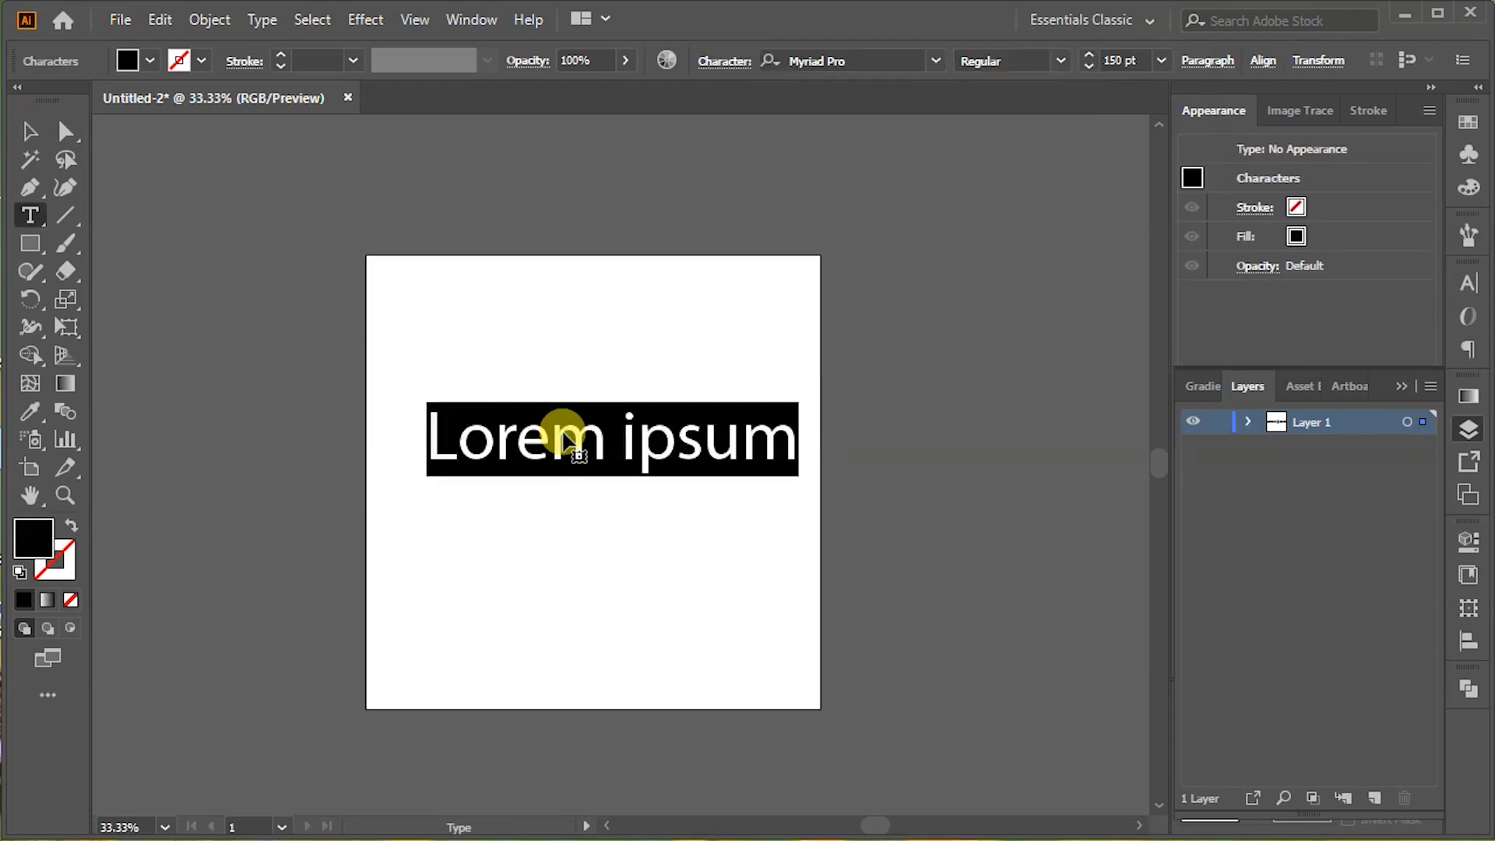
key("BackSpace")
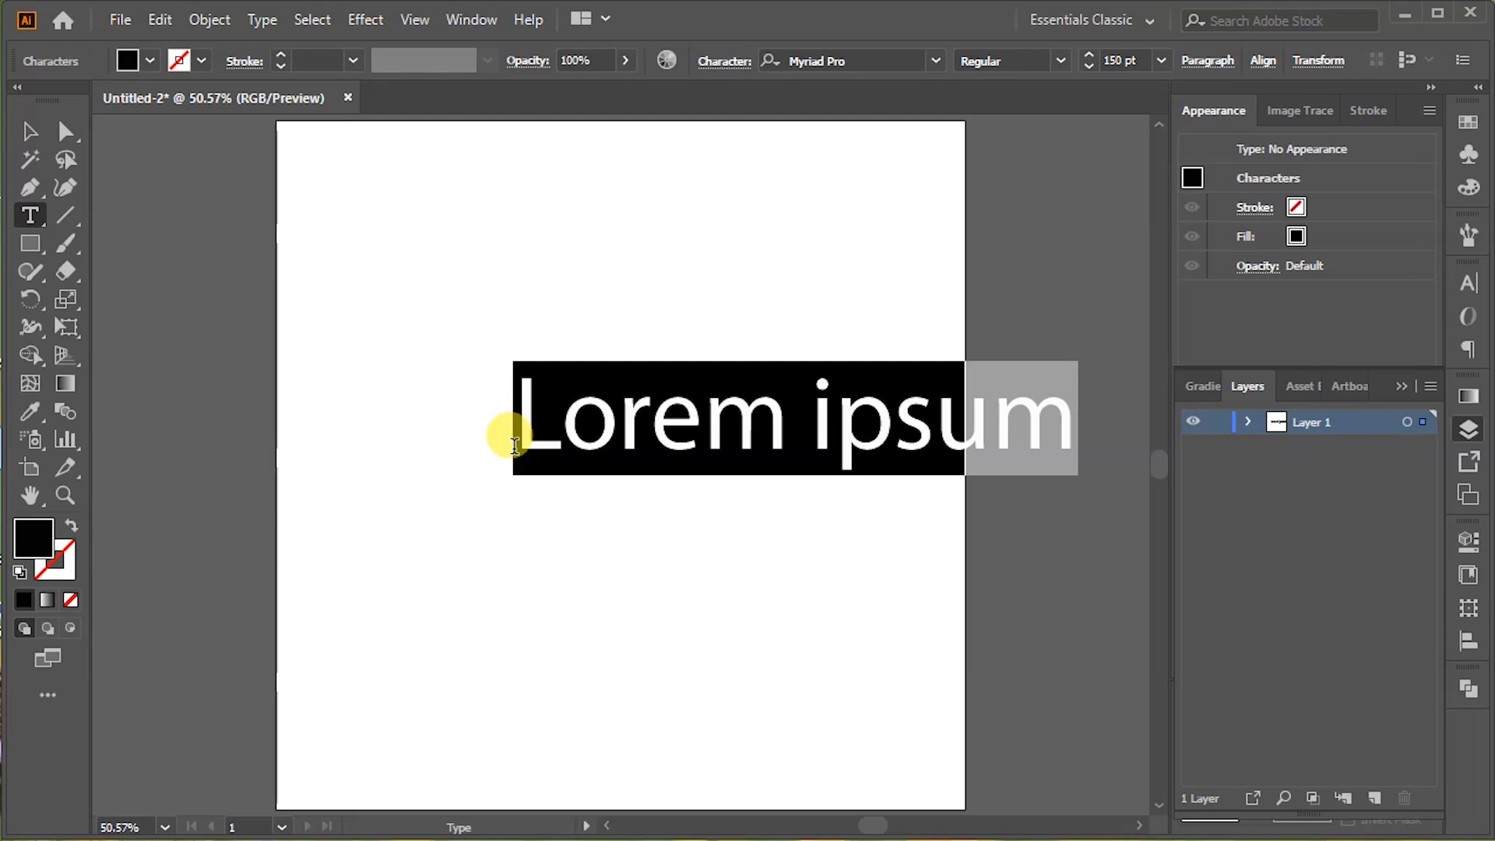
type("f")
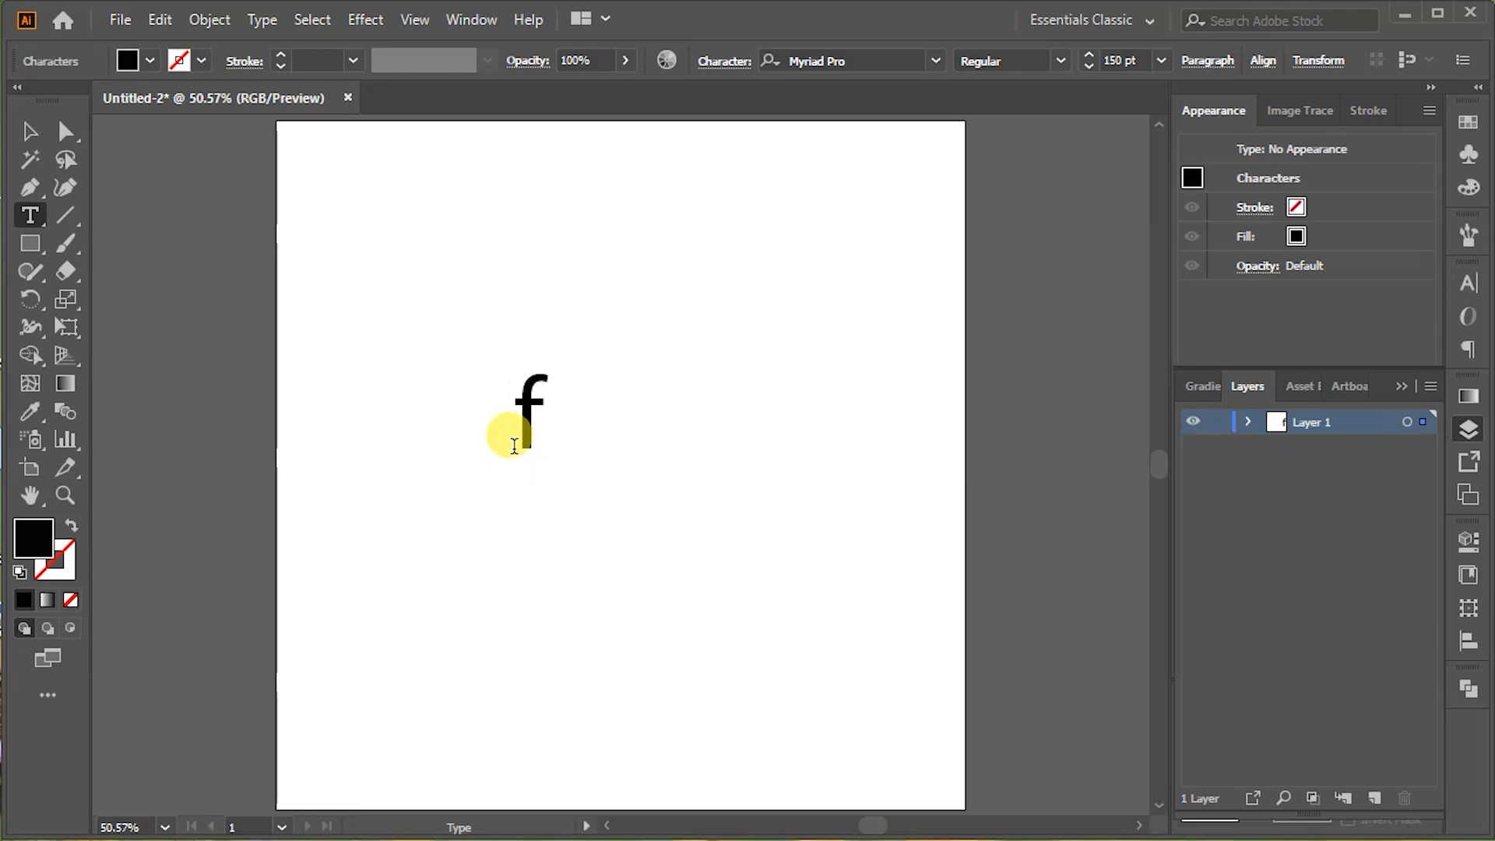
type("ruits")
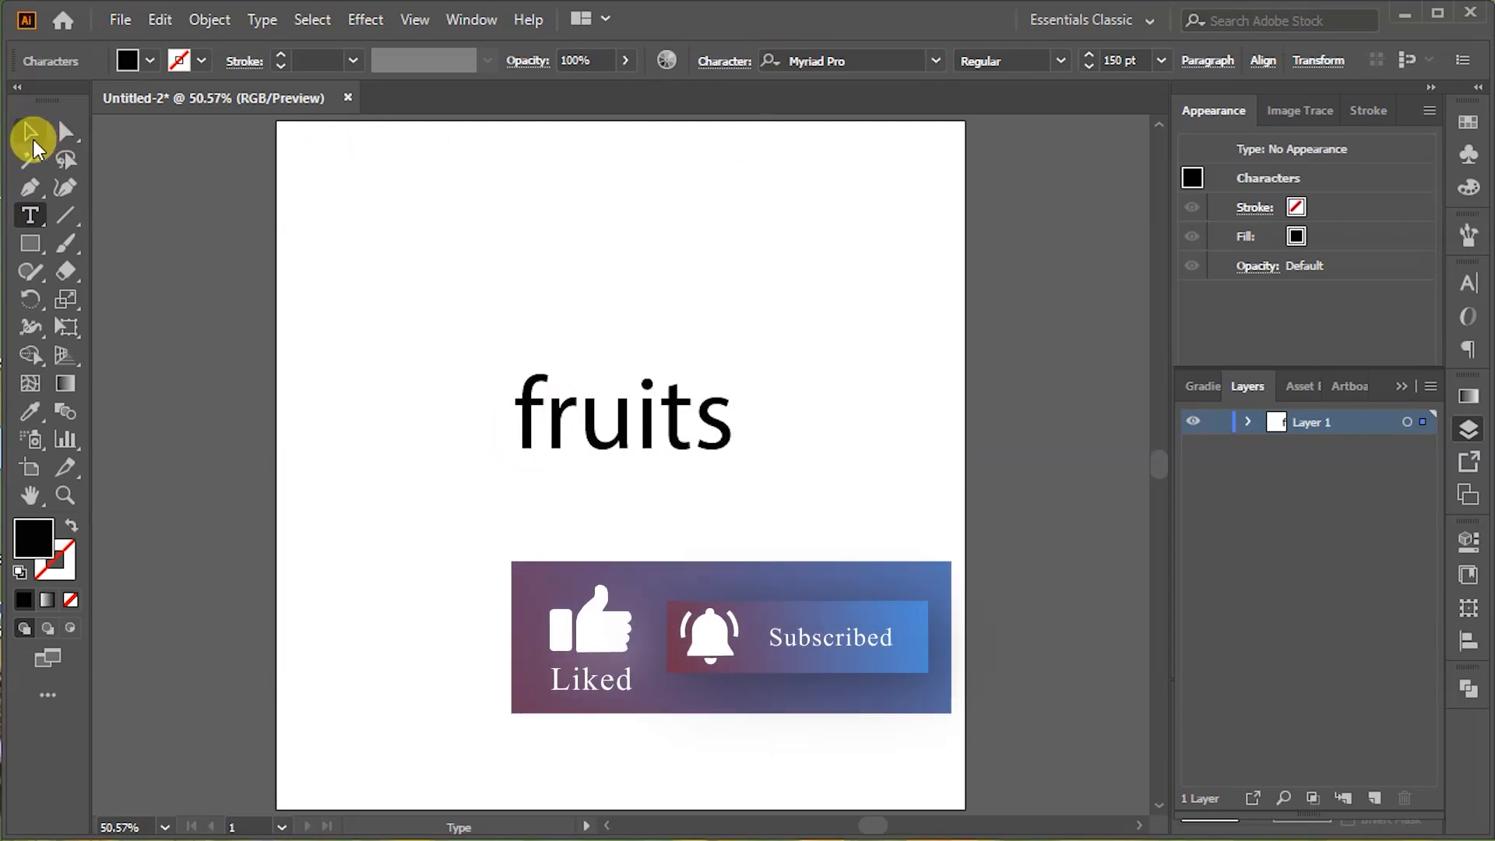
left_click(30, 134)
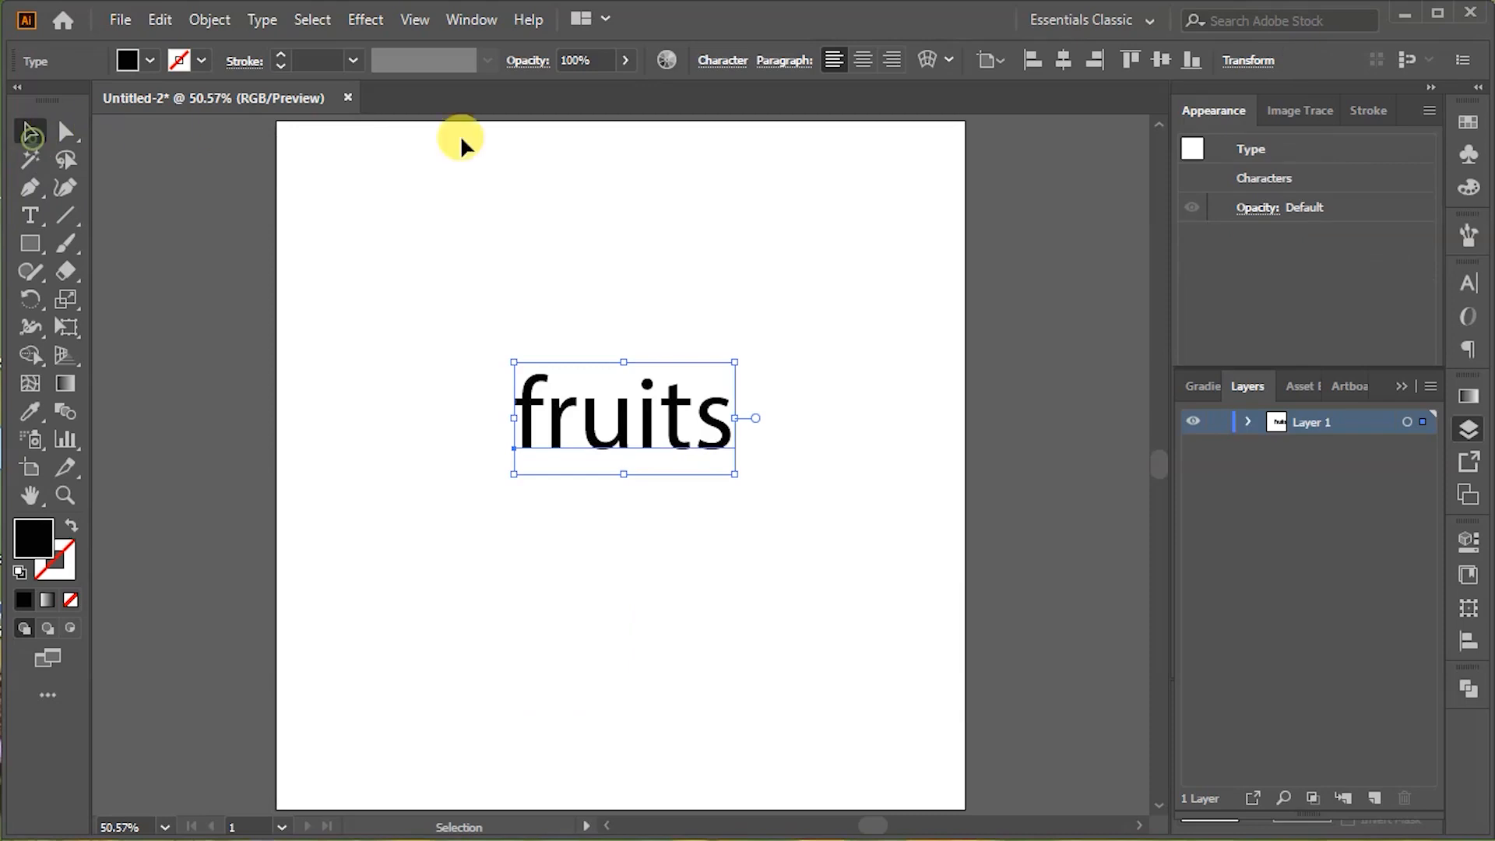
Step: Apply All Caps to the fruits text
left_click(723, 60)
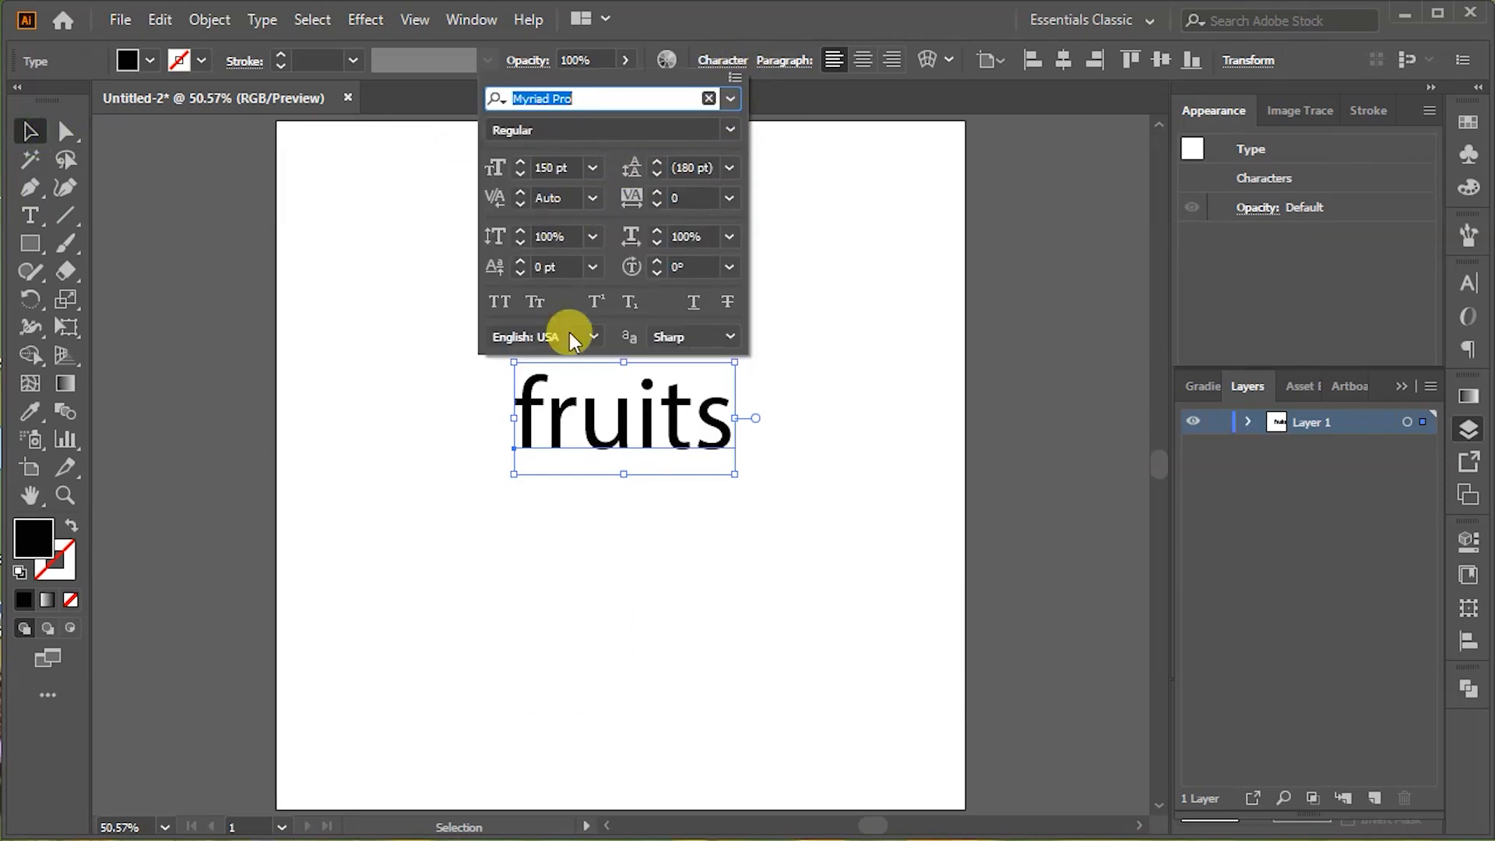
left_click(501, 305)
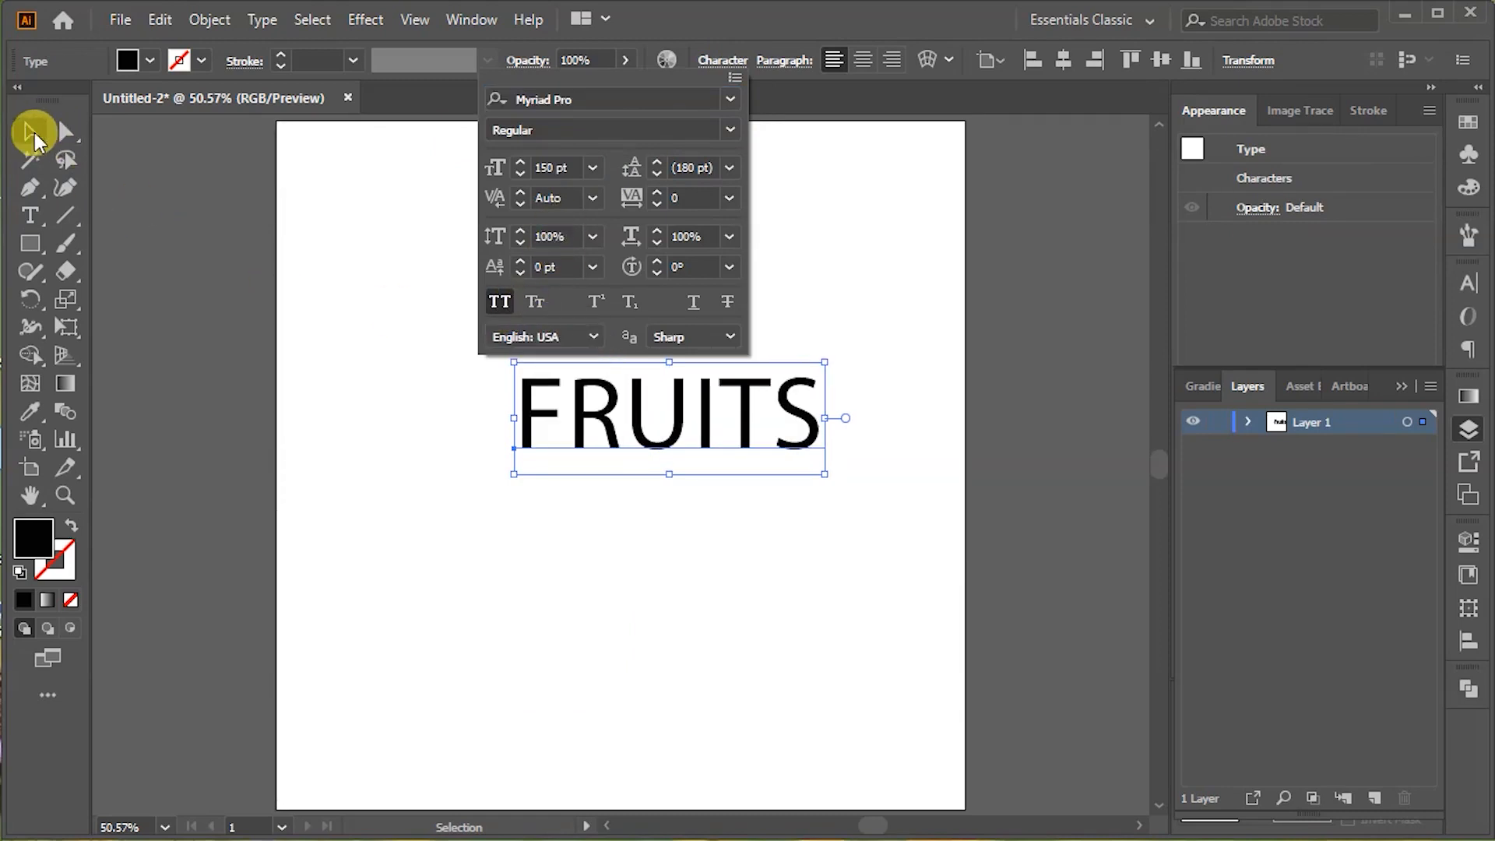
left_click(31, 132)
Step: Center the FRUITS text horizontally and vertically on the artboard
left_click_drag(615, 394, 585, 423)
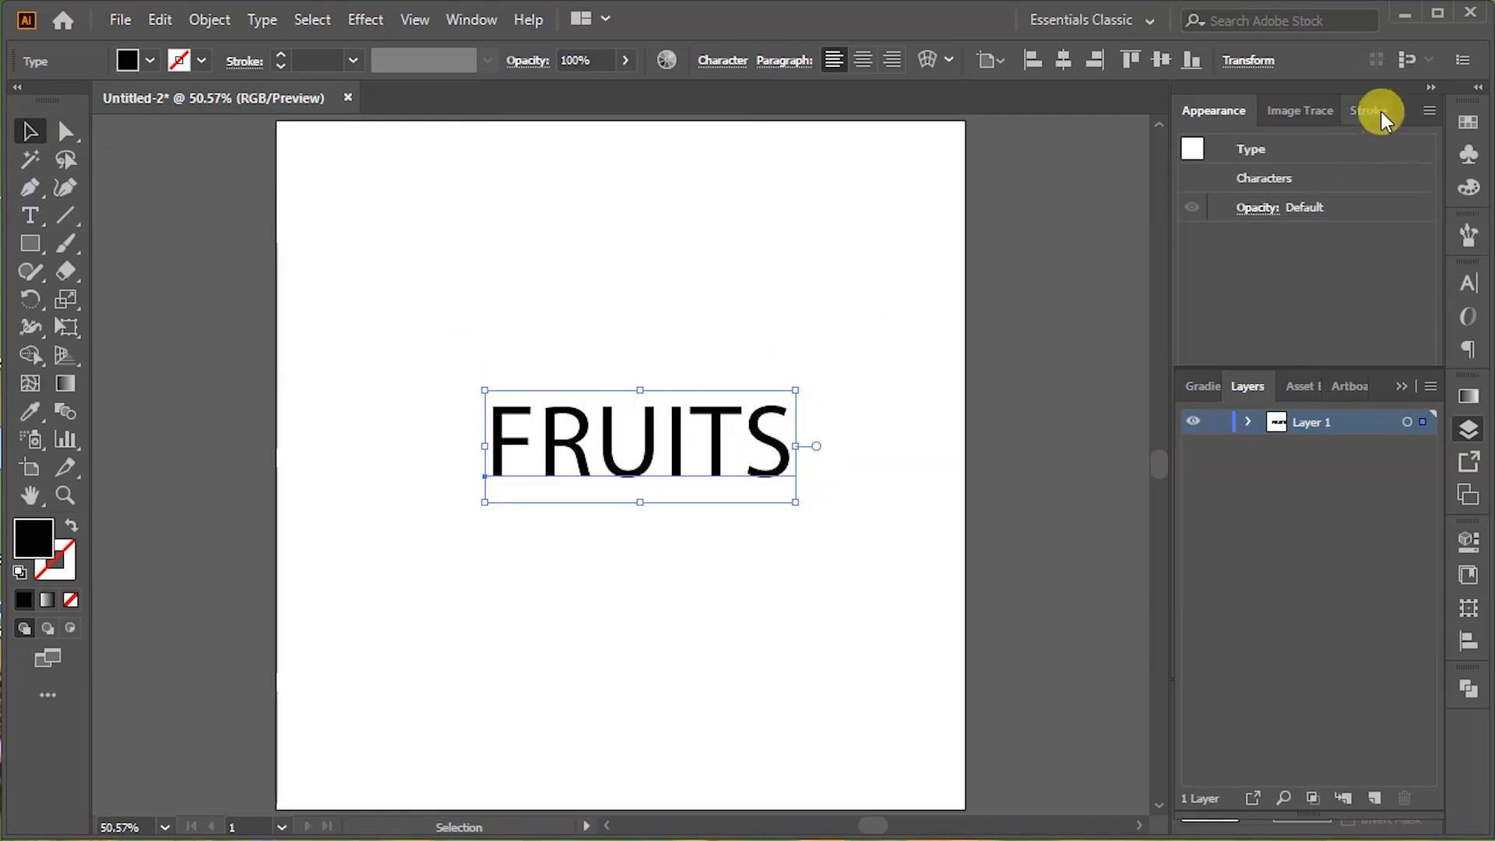
left_click(1063, 61)
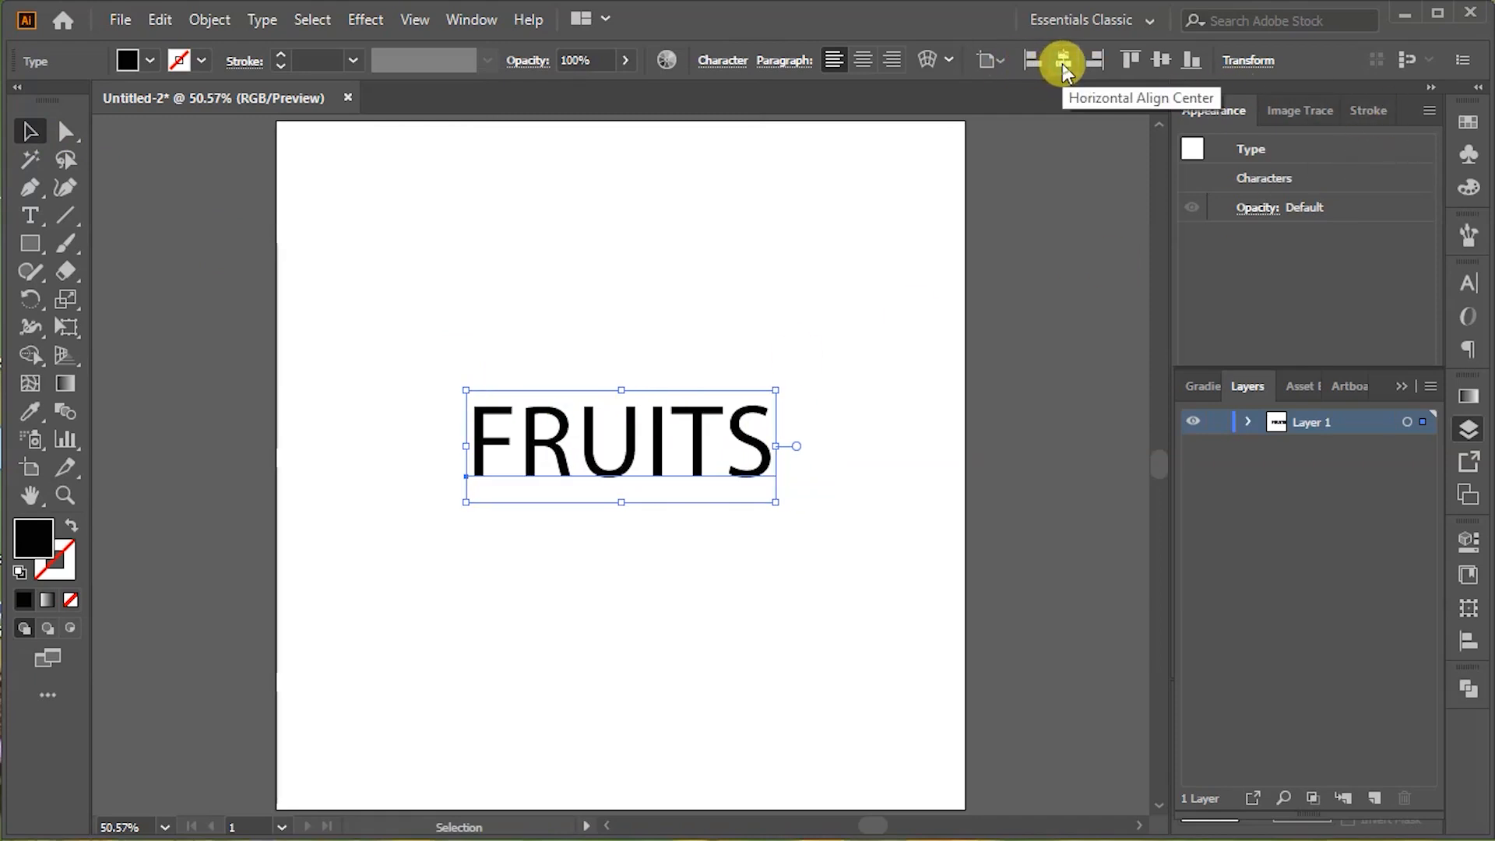
left_click(1161, 61)
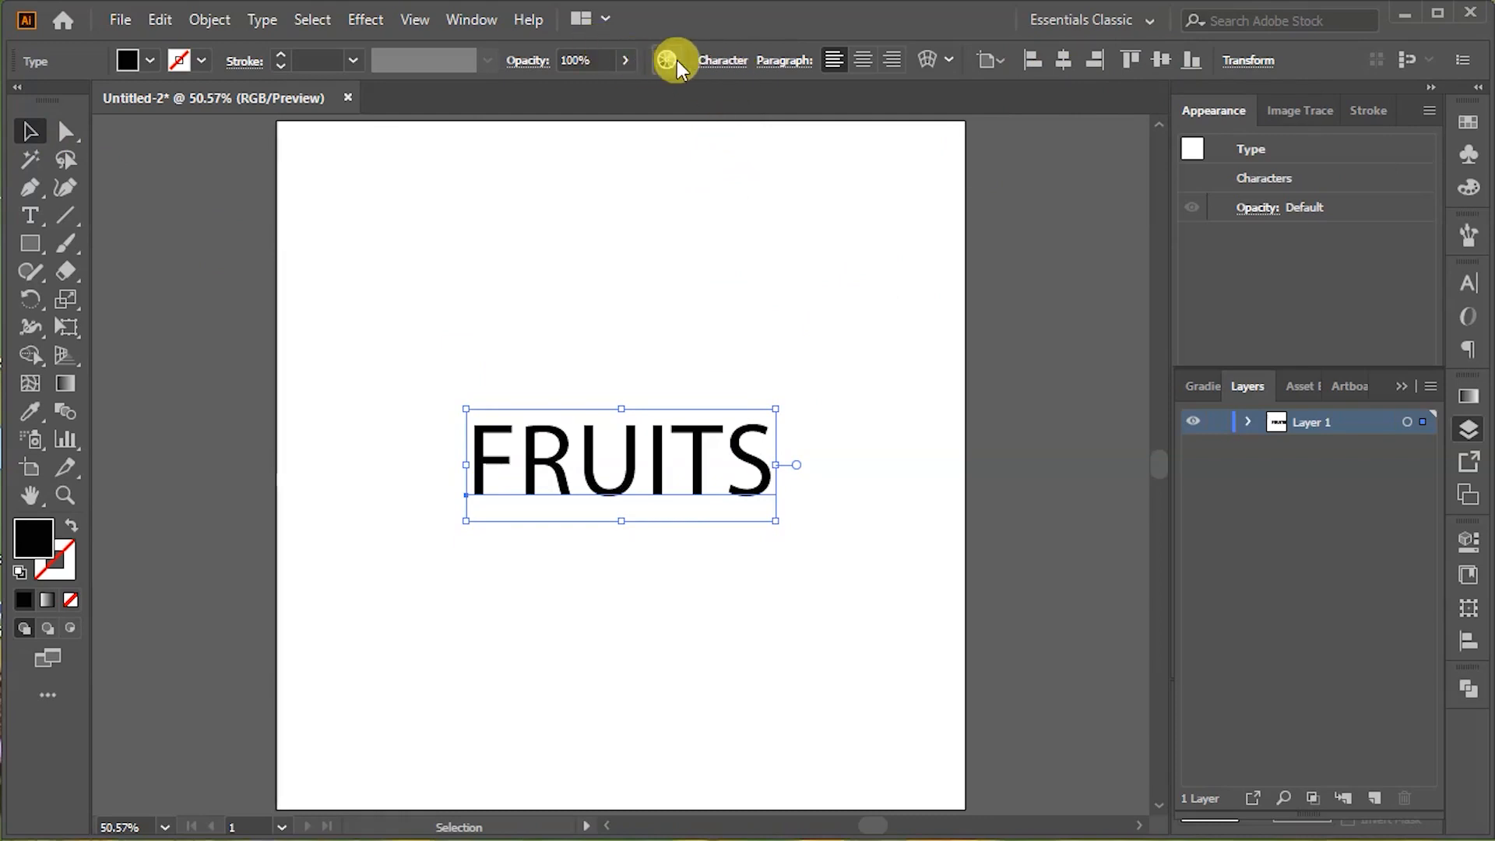
Step: Change the font of the FRUITS text to Cooper Black
left_click(721, 61)
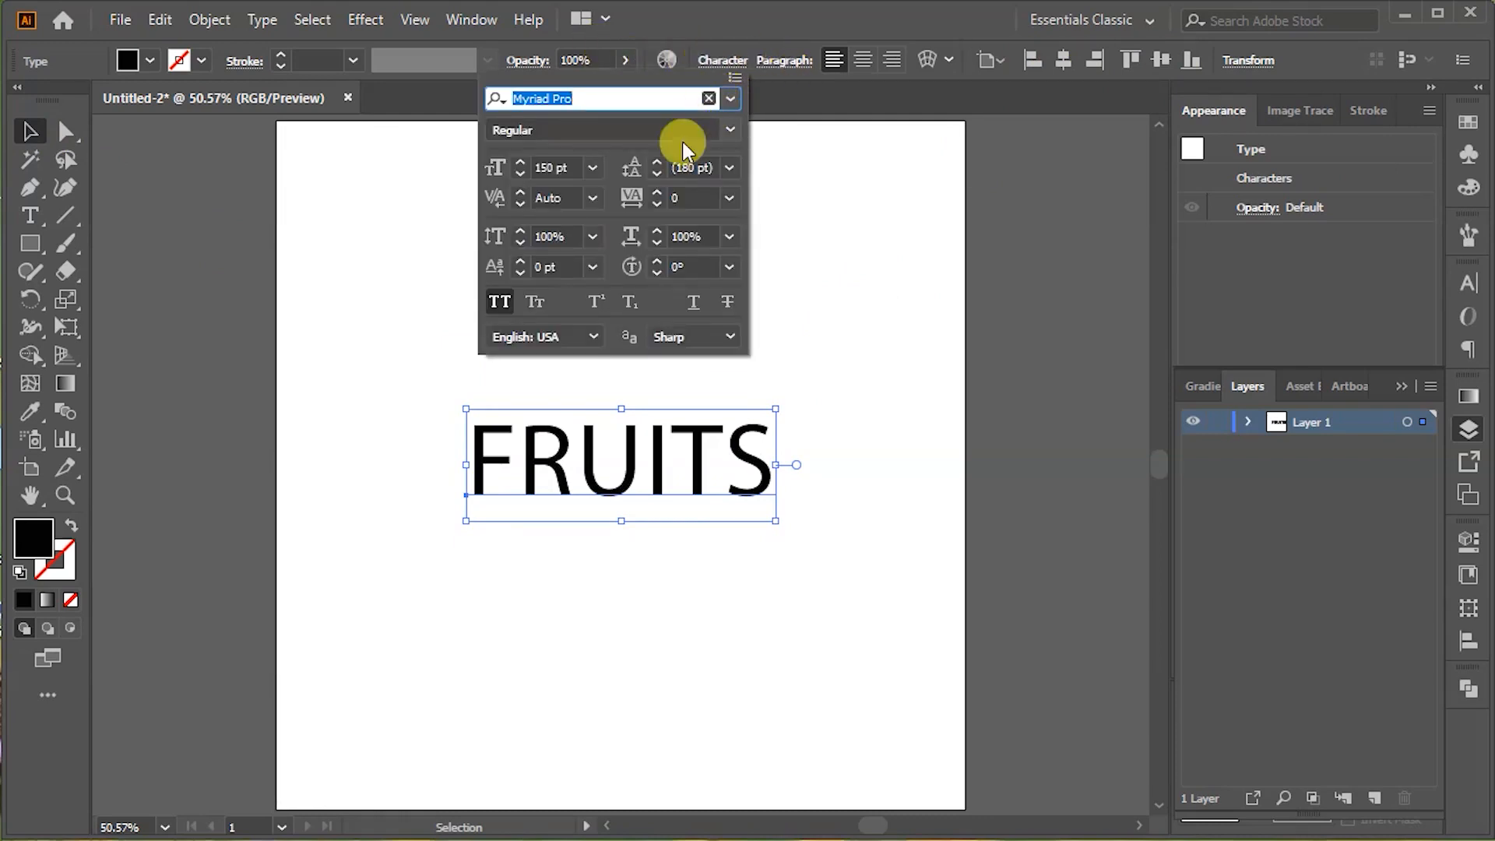
left_click(730, 130)
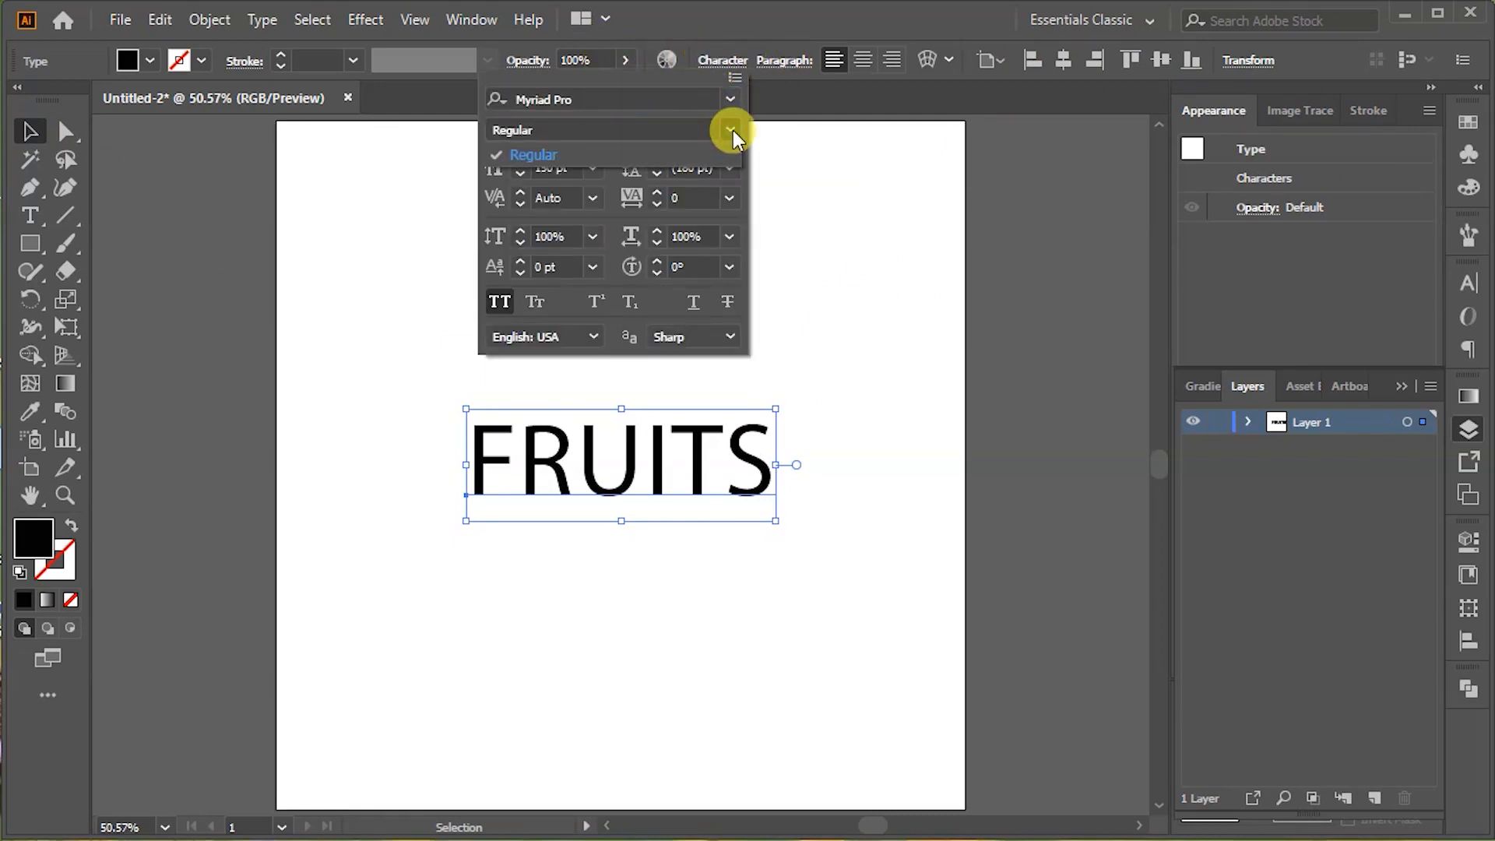
left_click(732, 129)
left_click(731, 100)
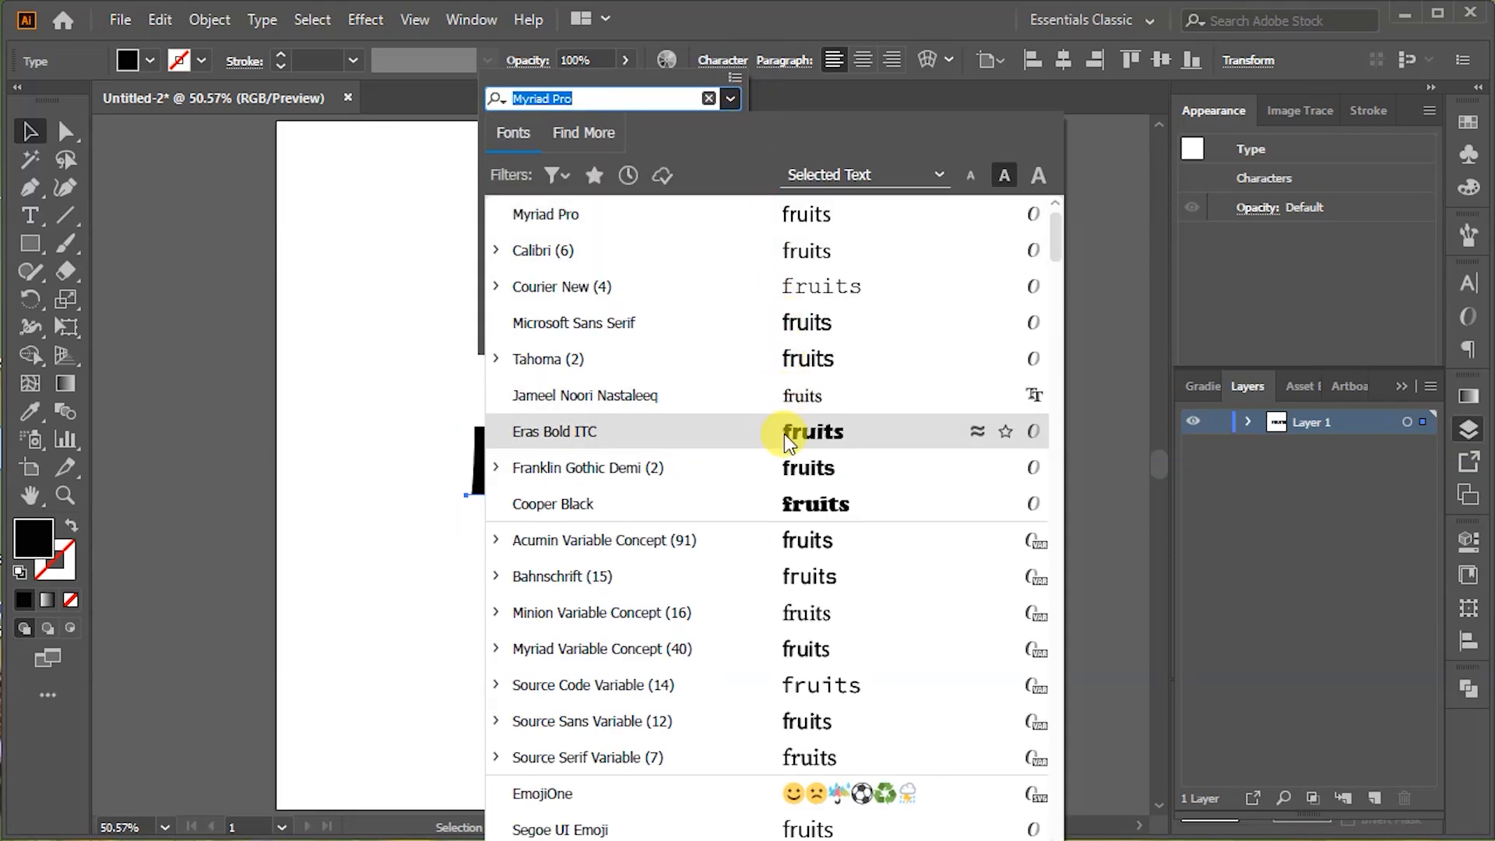
left_click(775, 507)
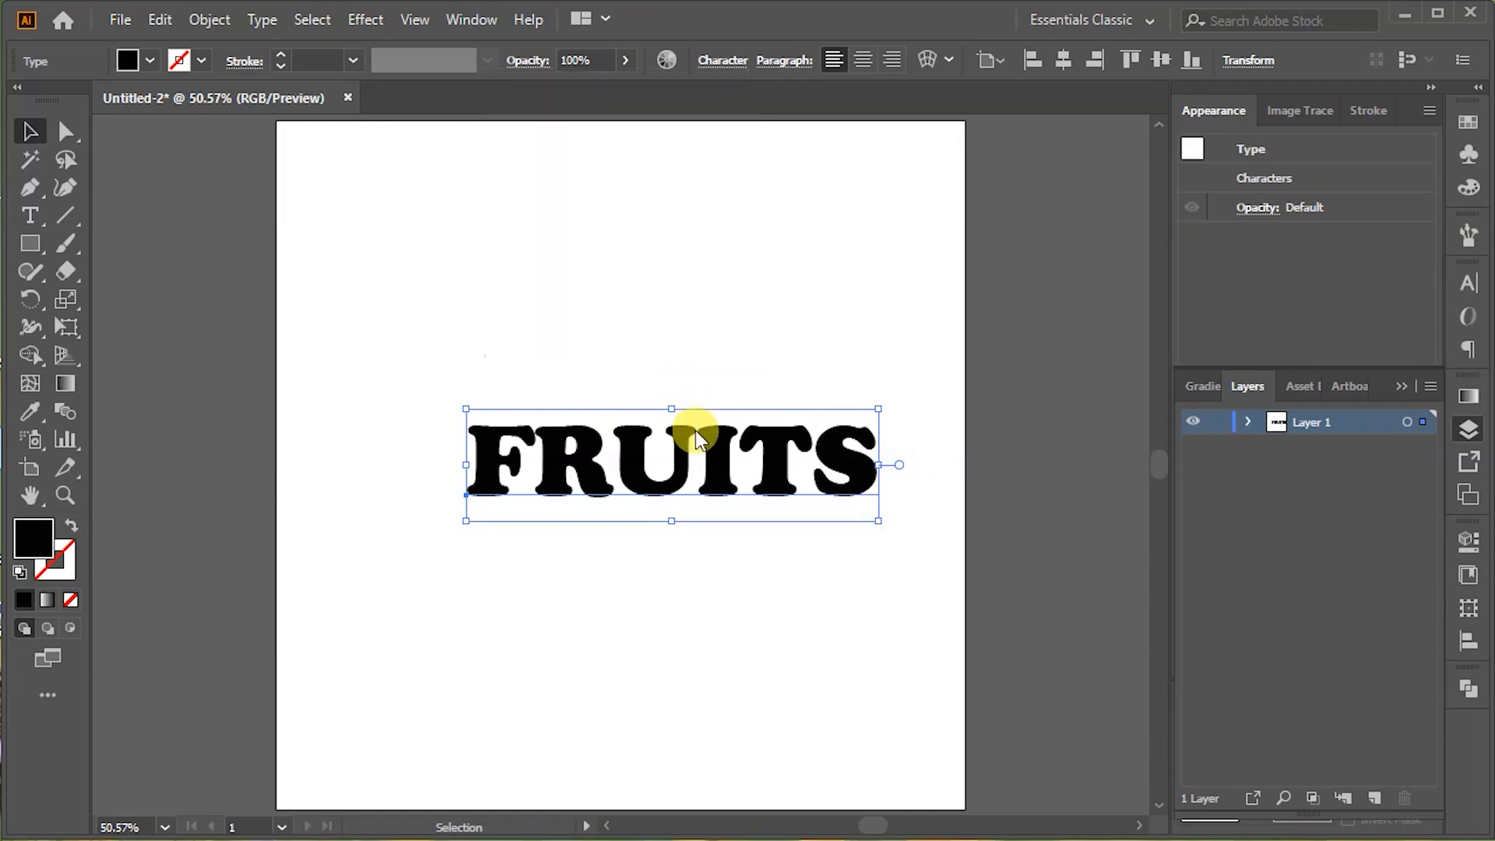
Step: Set the tracking of the FRUITS text to 100
key("space")
left_click_drag(672, 405, 454, 362)
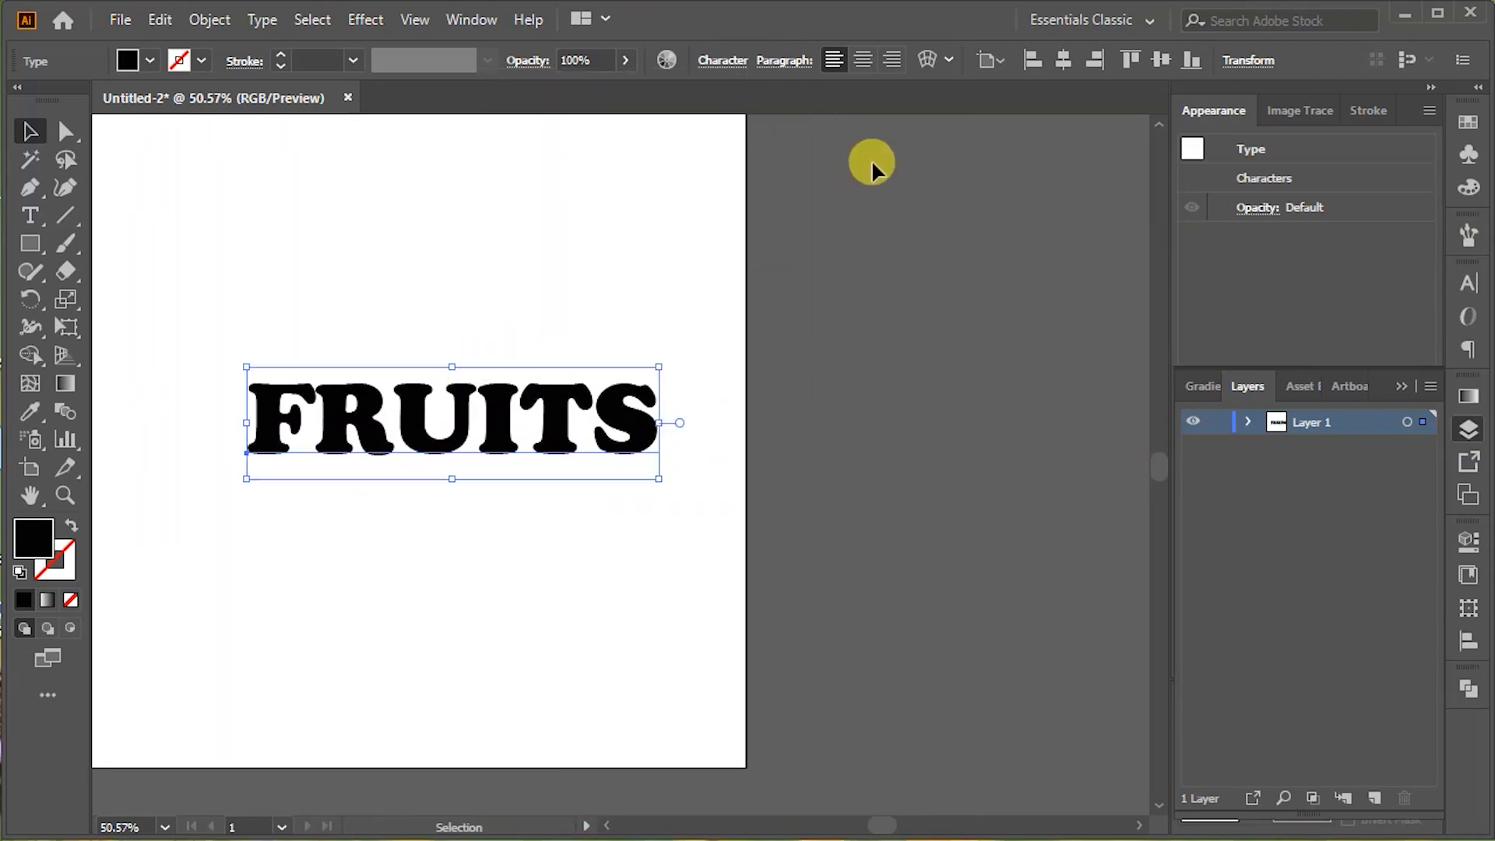
left_click(726, 63)
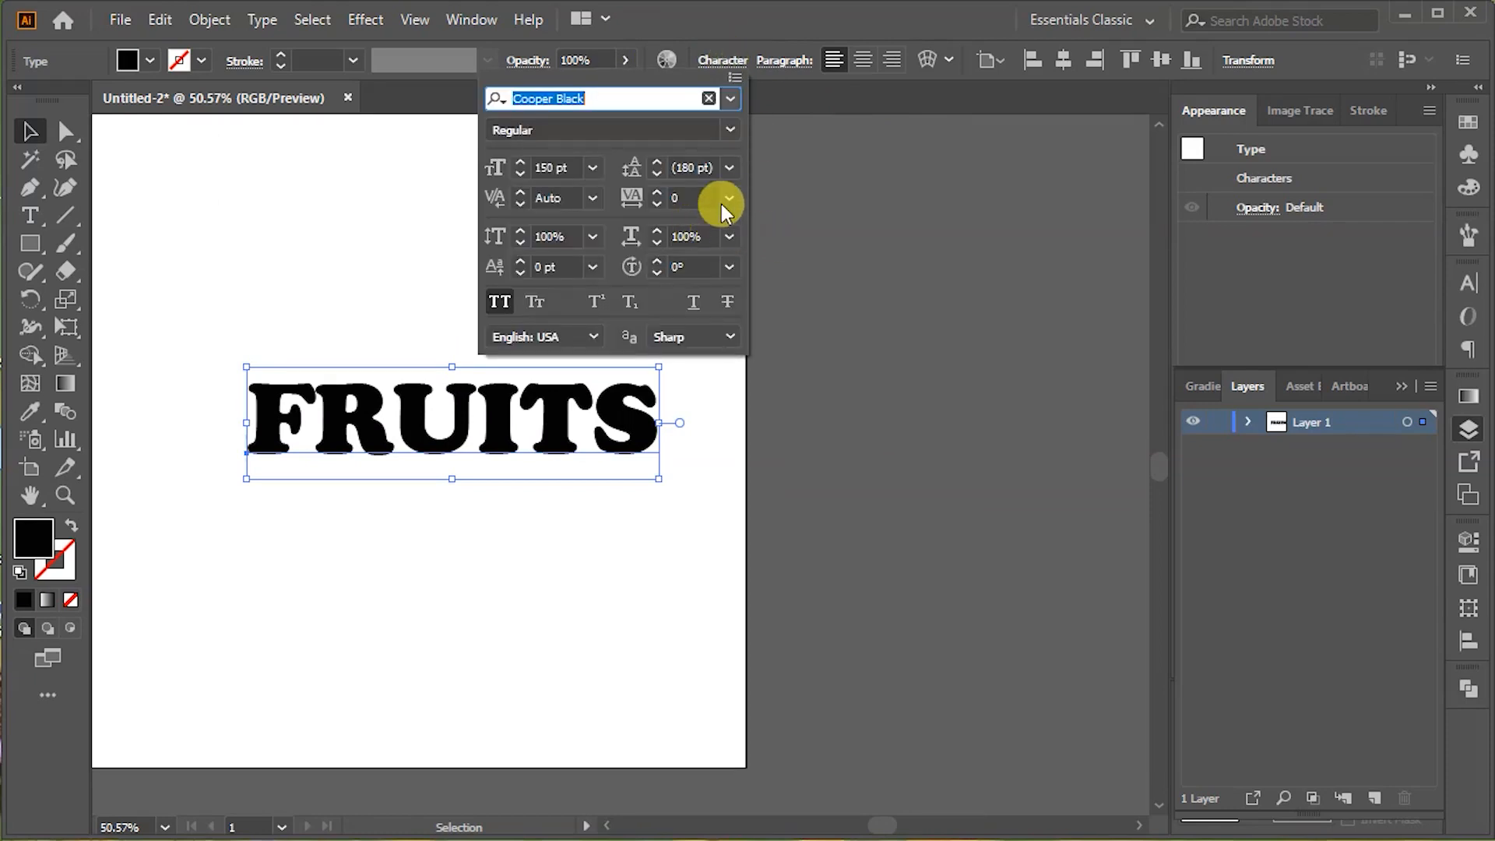
left_click(727, 200)
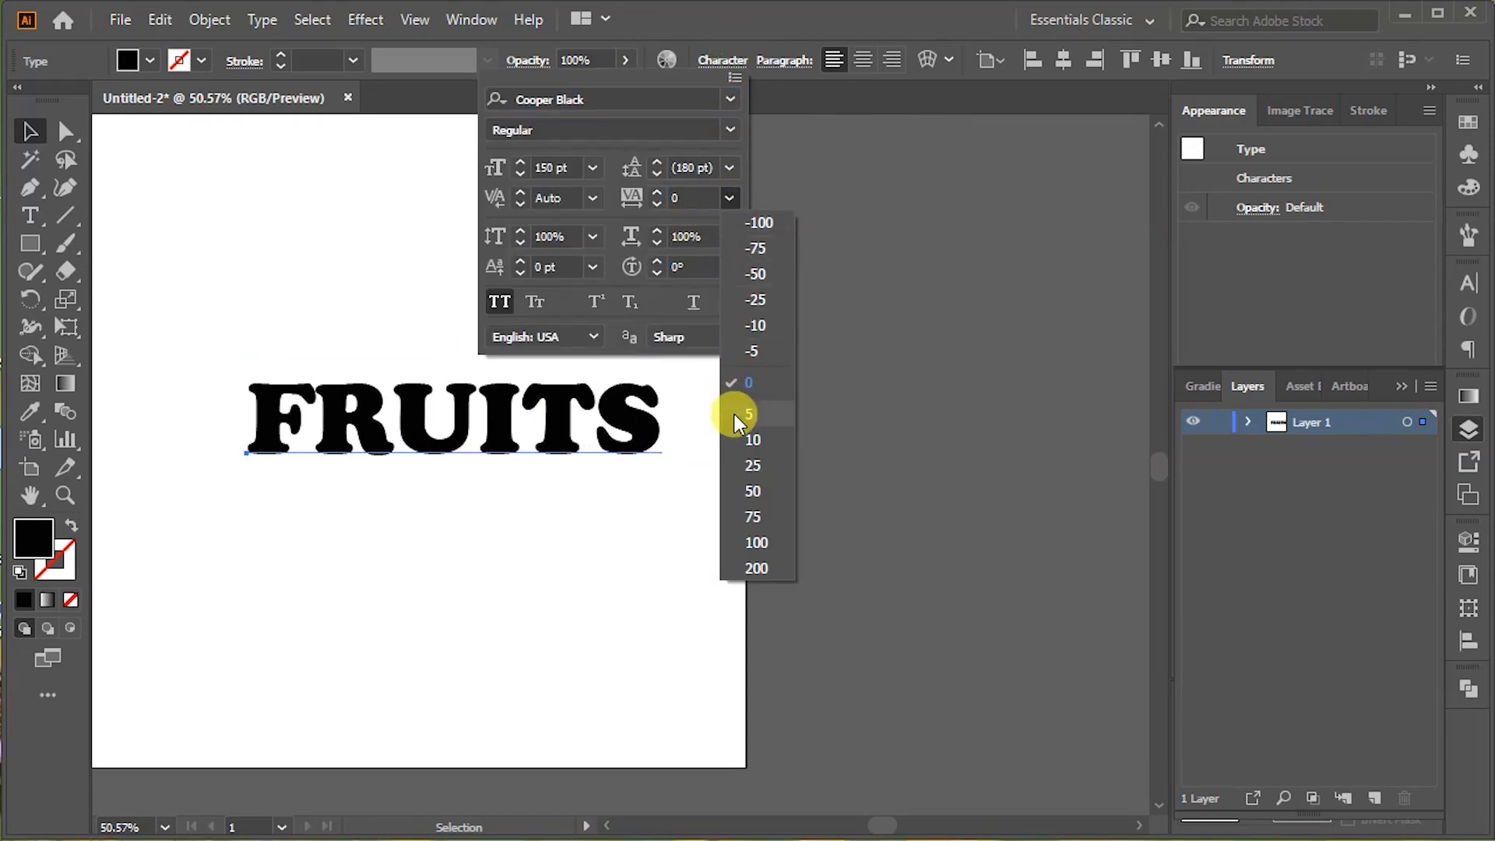
left_click(754, 548)
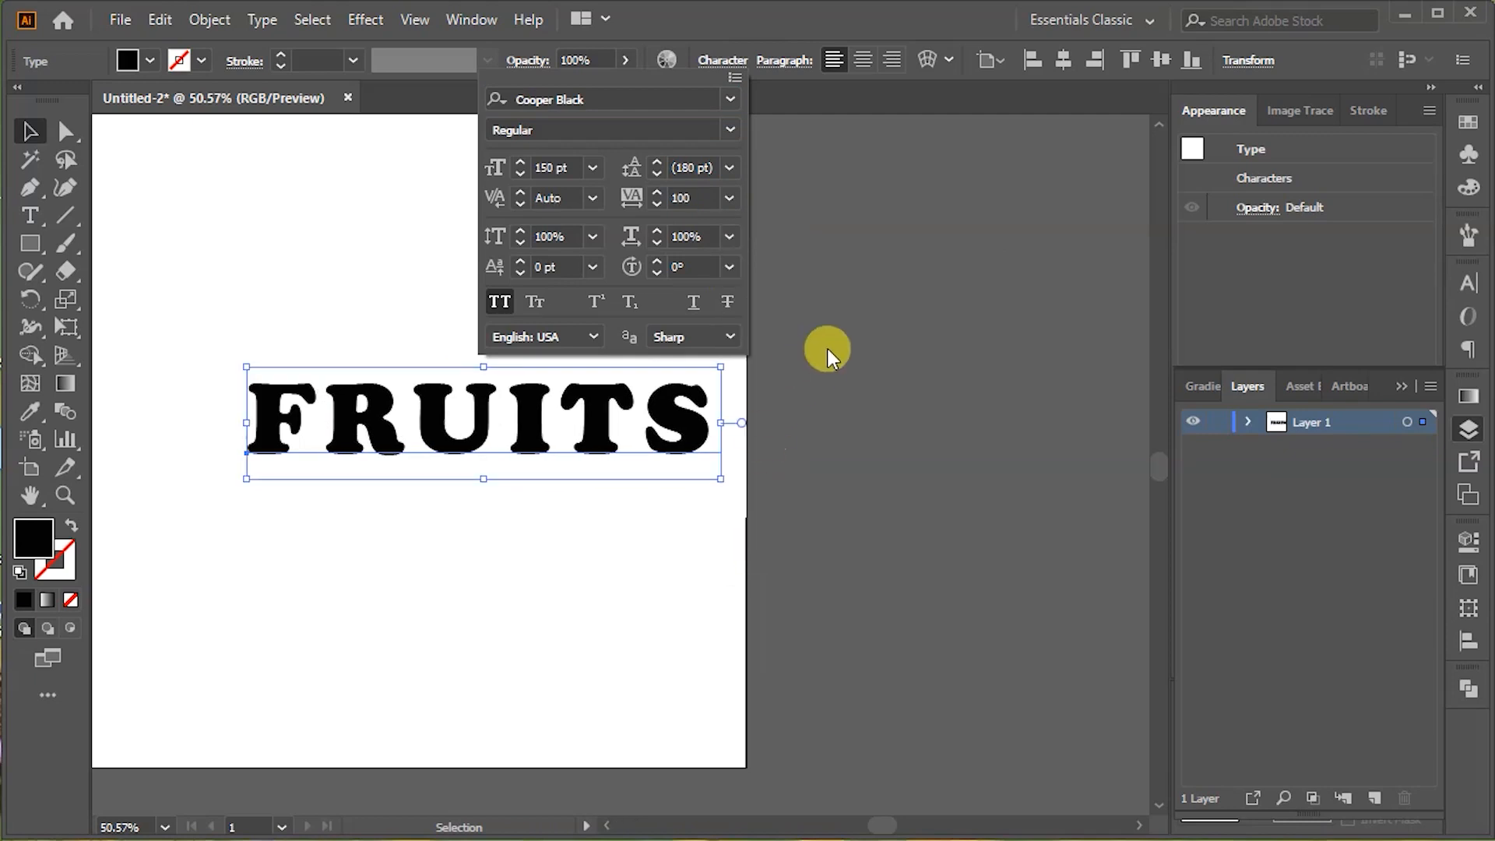
left_click(592, 238)
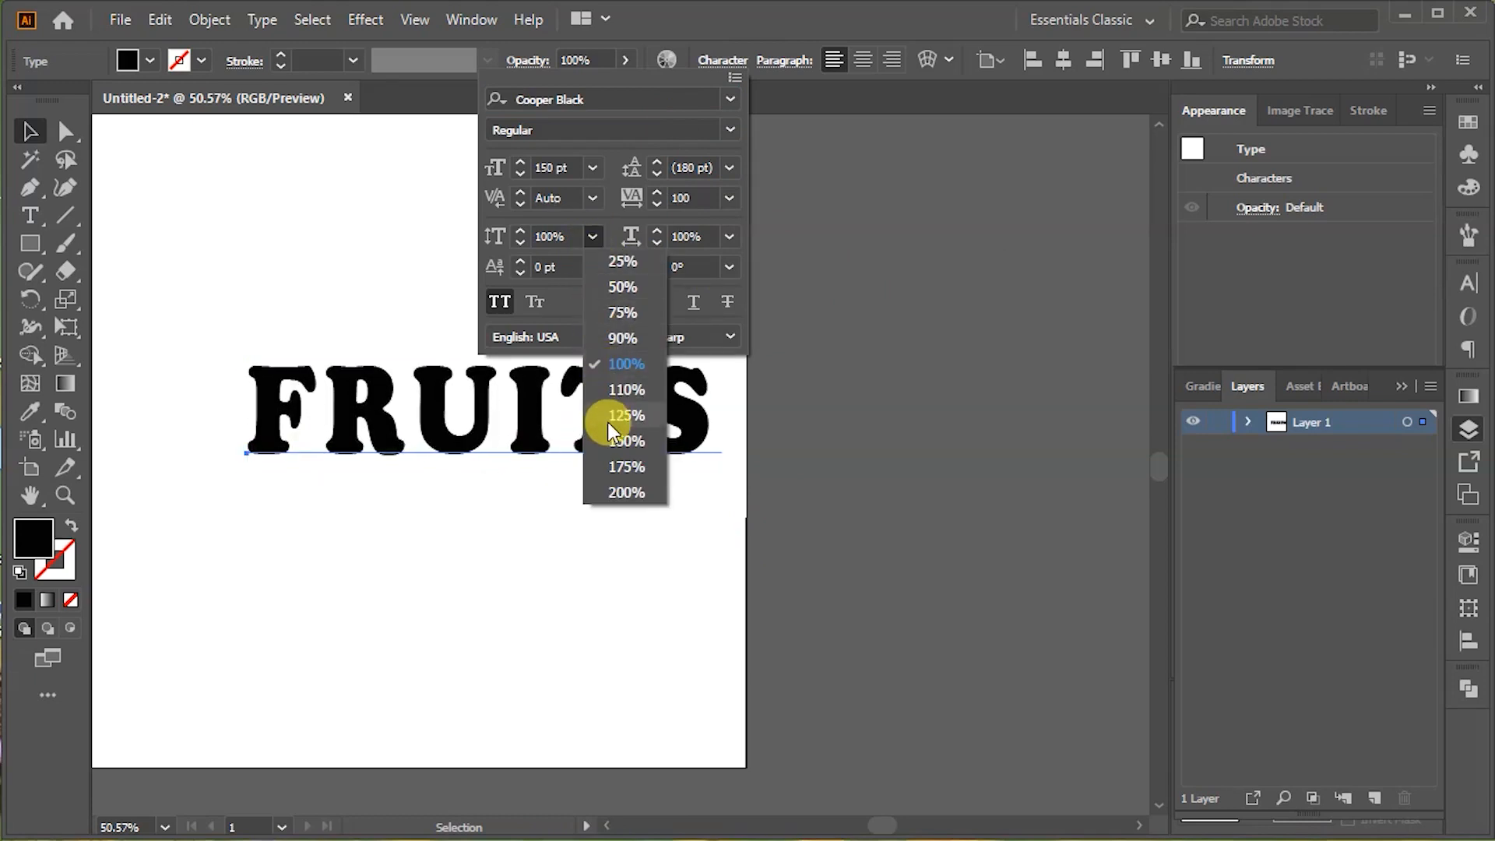
left_click(615, 366)
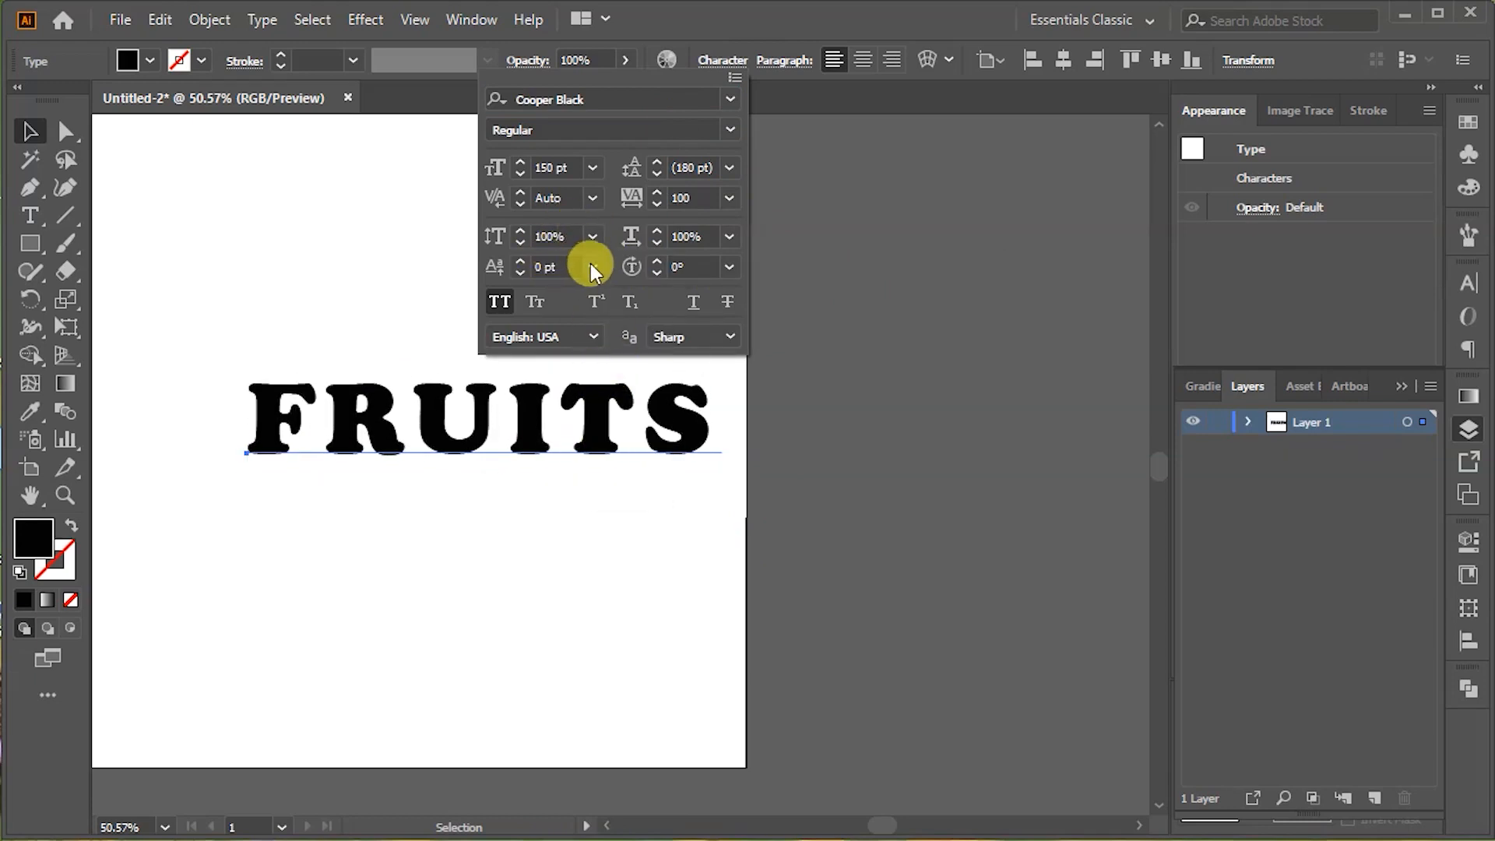
left_click(590, 265)
left_click(588, 264)
Step: Set the font size of the FRUITS text to 170 pt and center it horizontally on the artboard
double_click(543, 169)
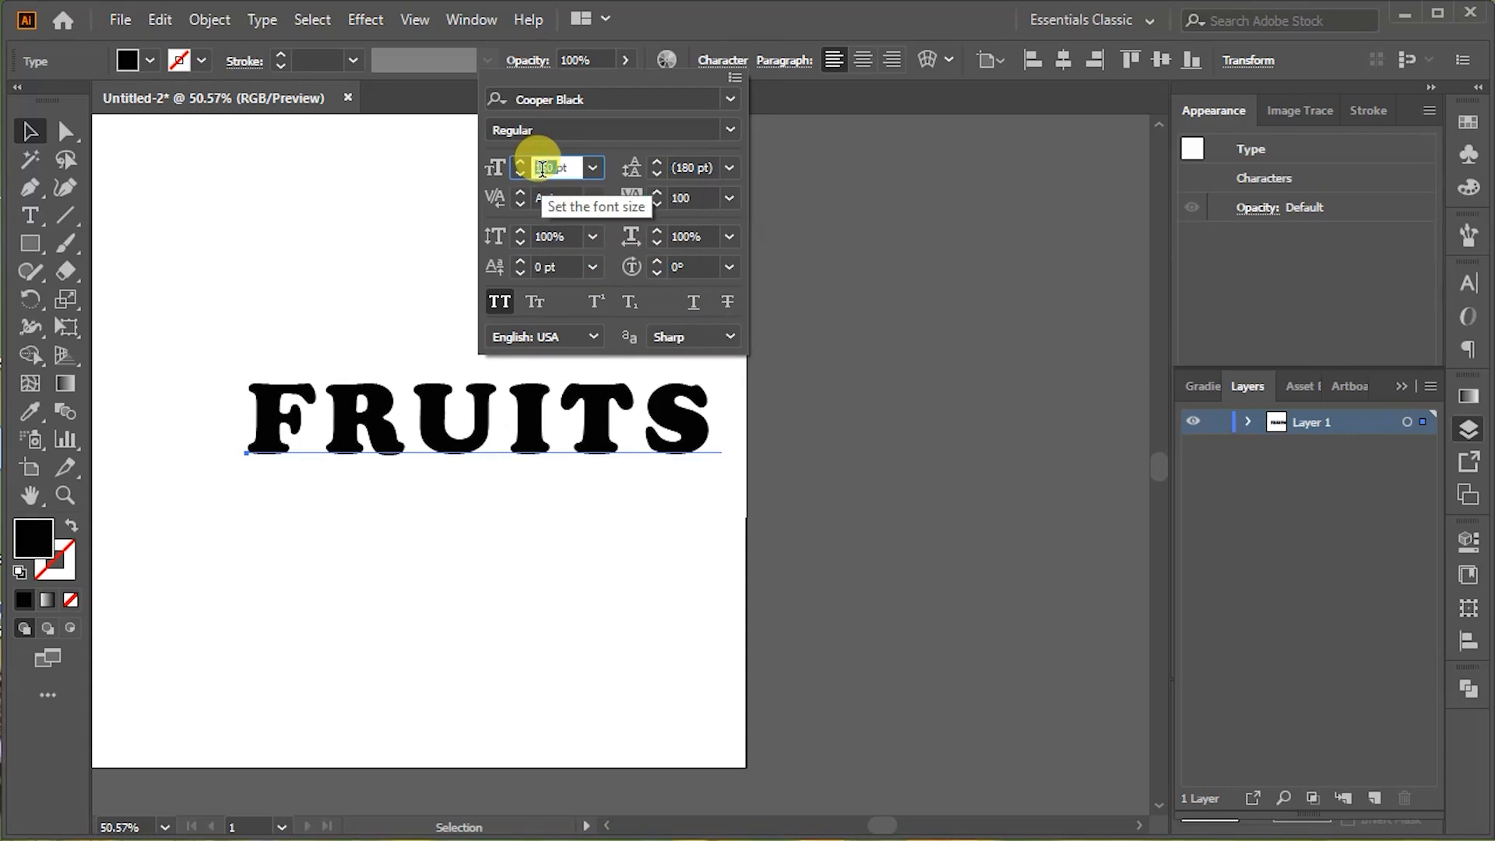
type("170")
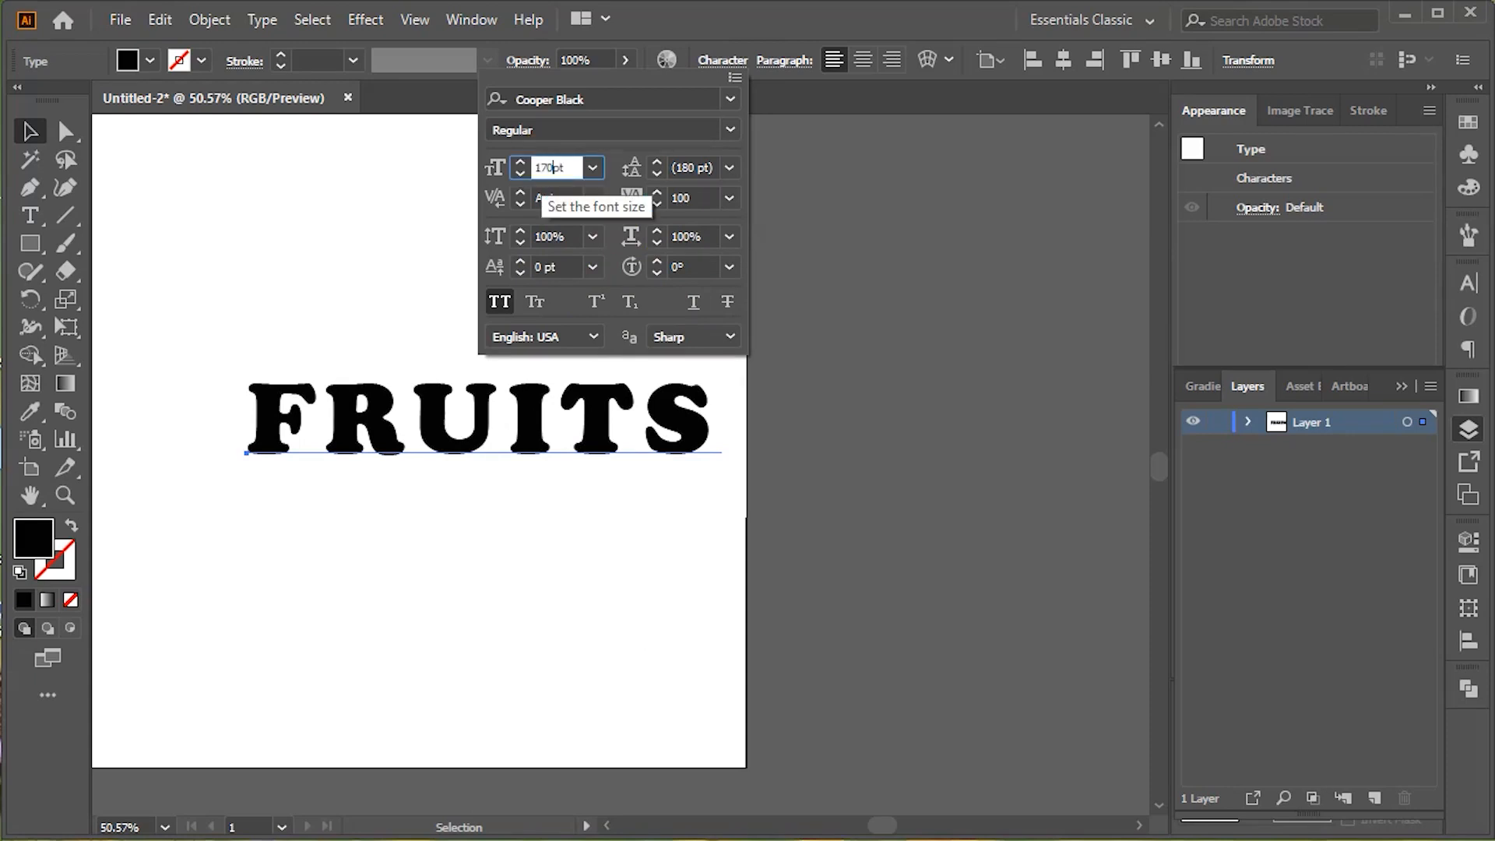
key("Return")
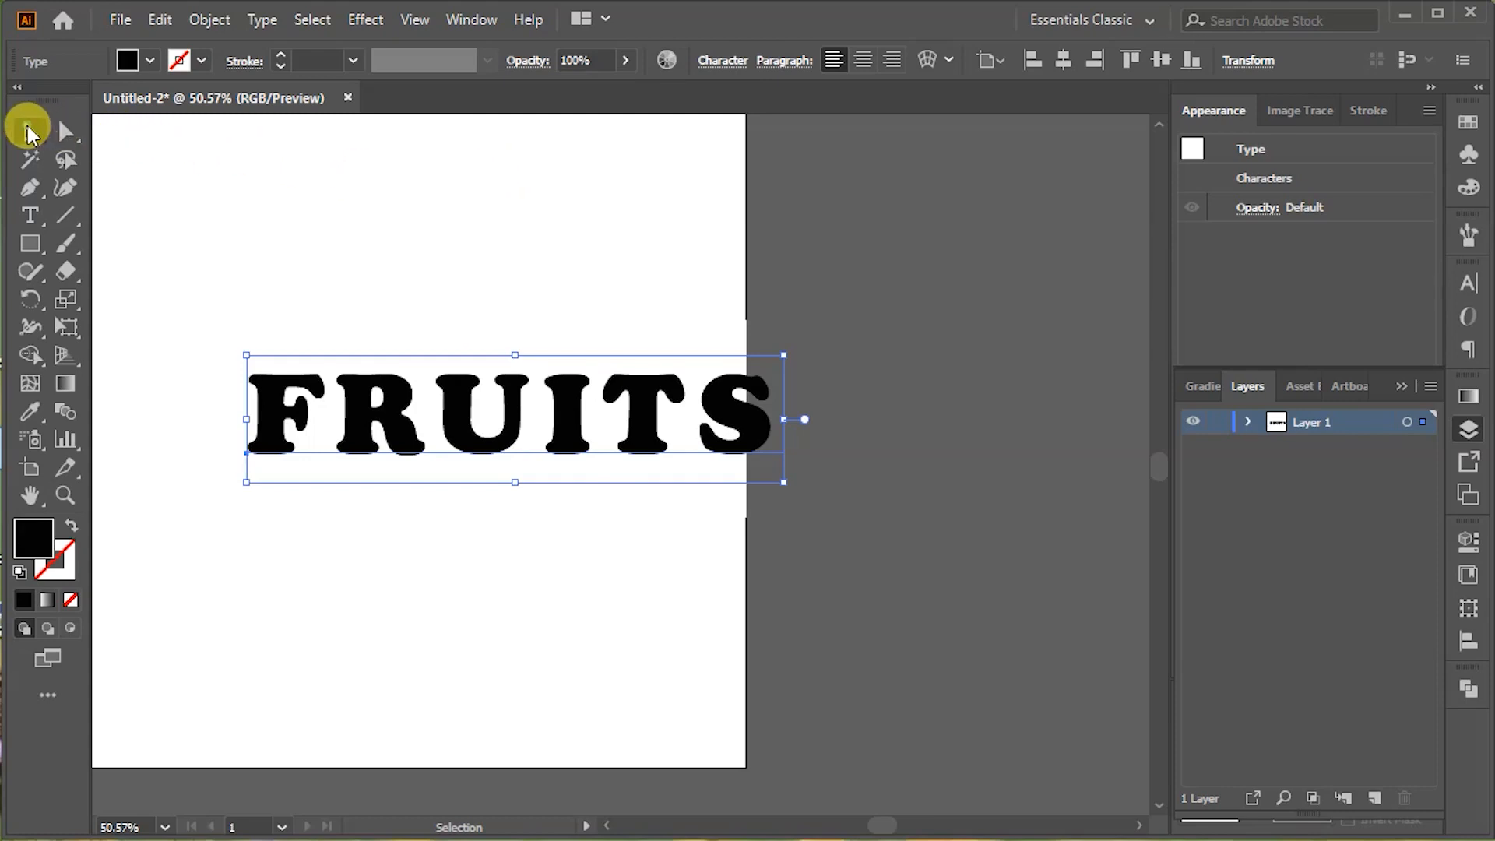
left_click(1072, 60)
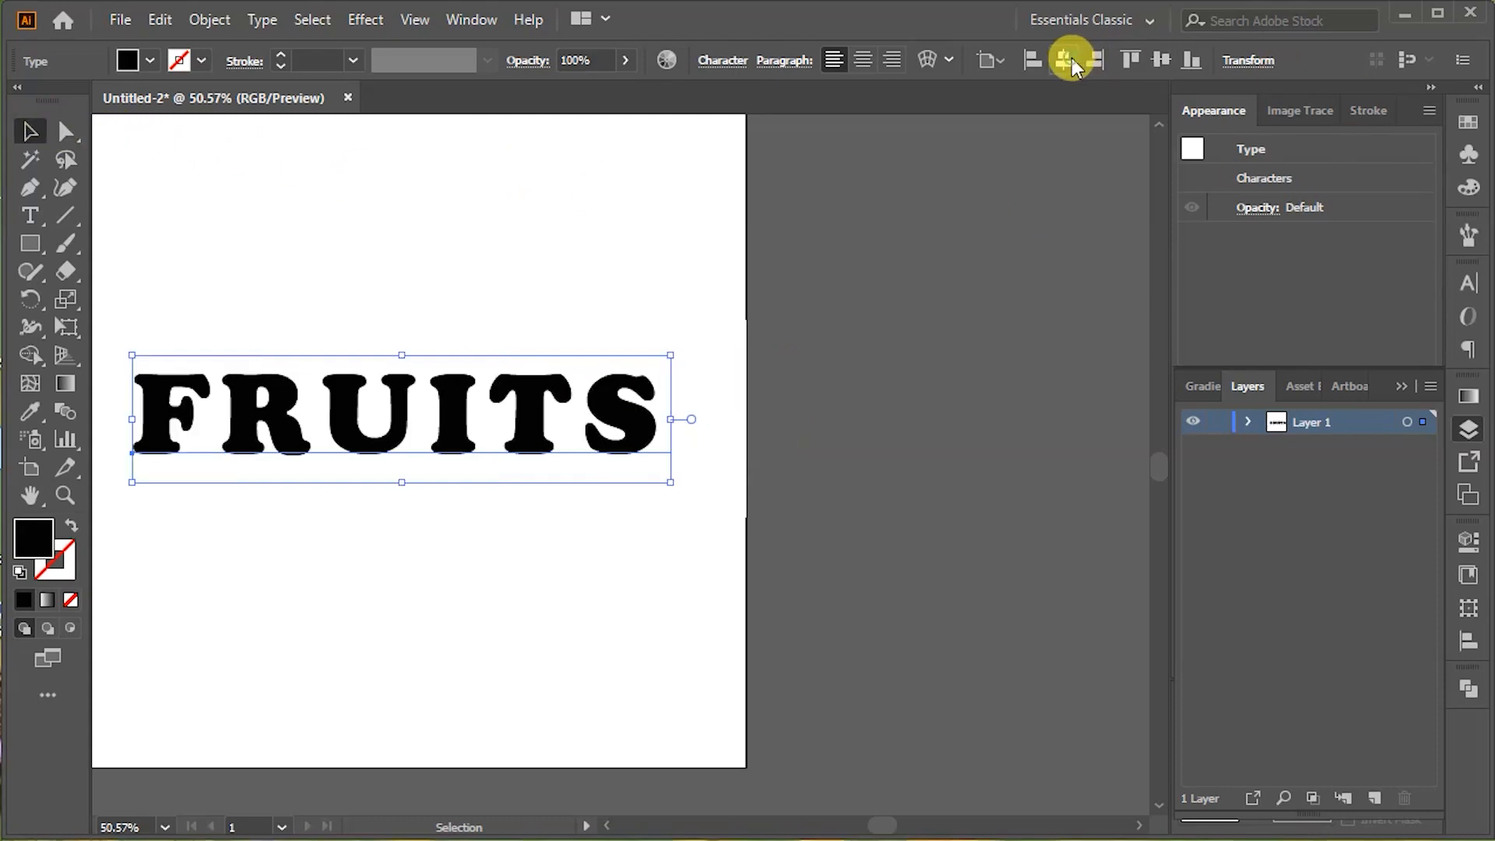
Step: Center the FRUITS text vertically on the artboard
left_click(1159, 60)
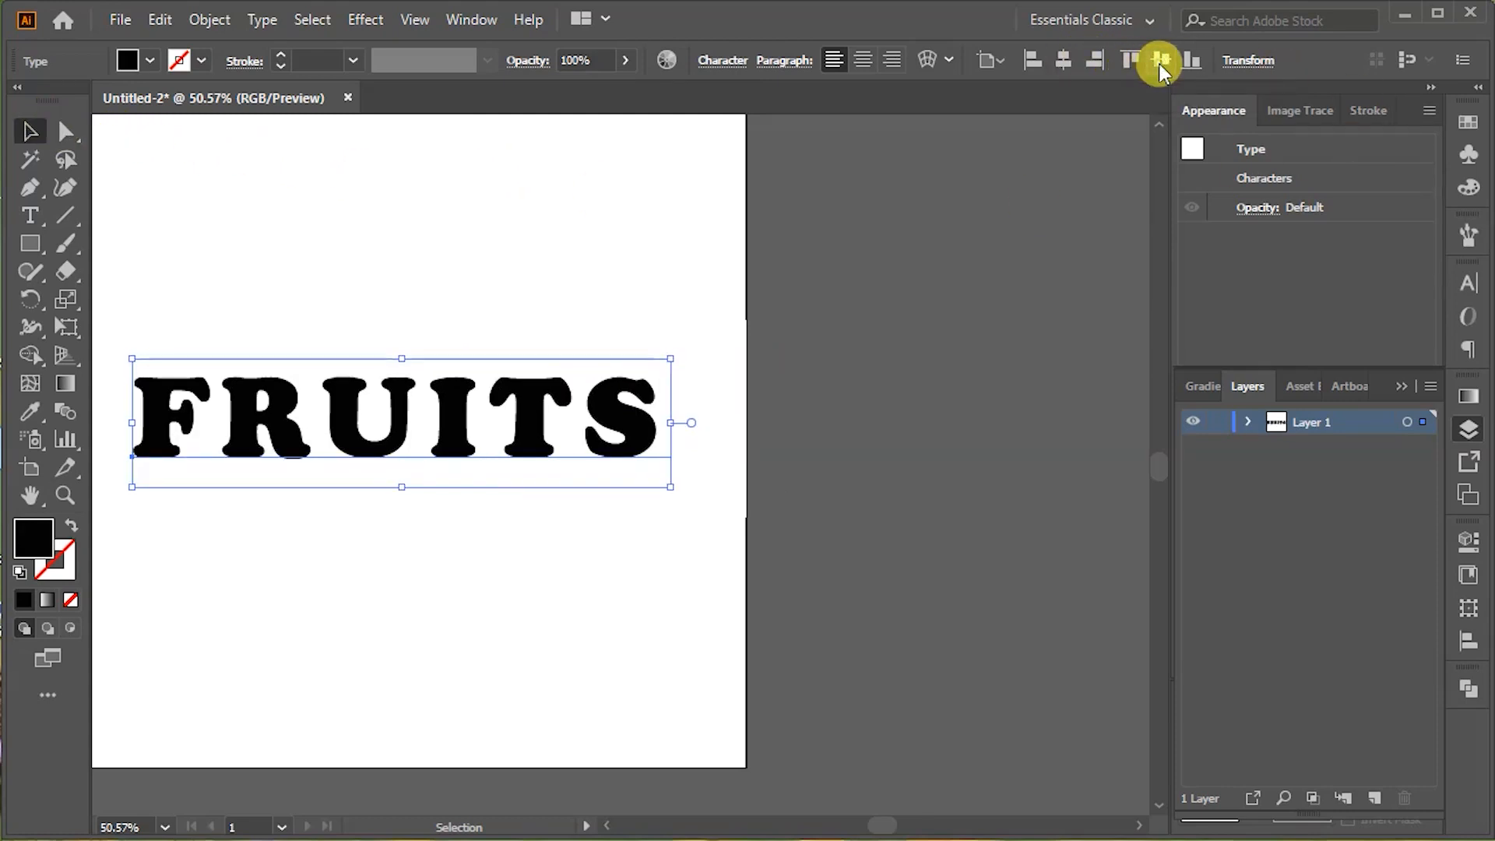
left_click_drag(387, 244, 484, 263)
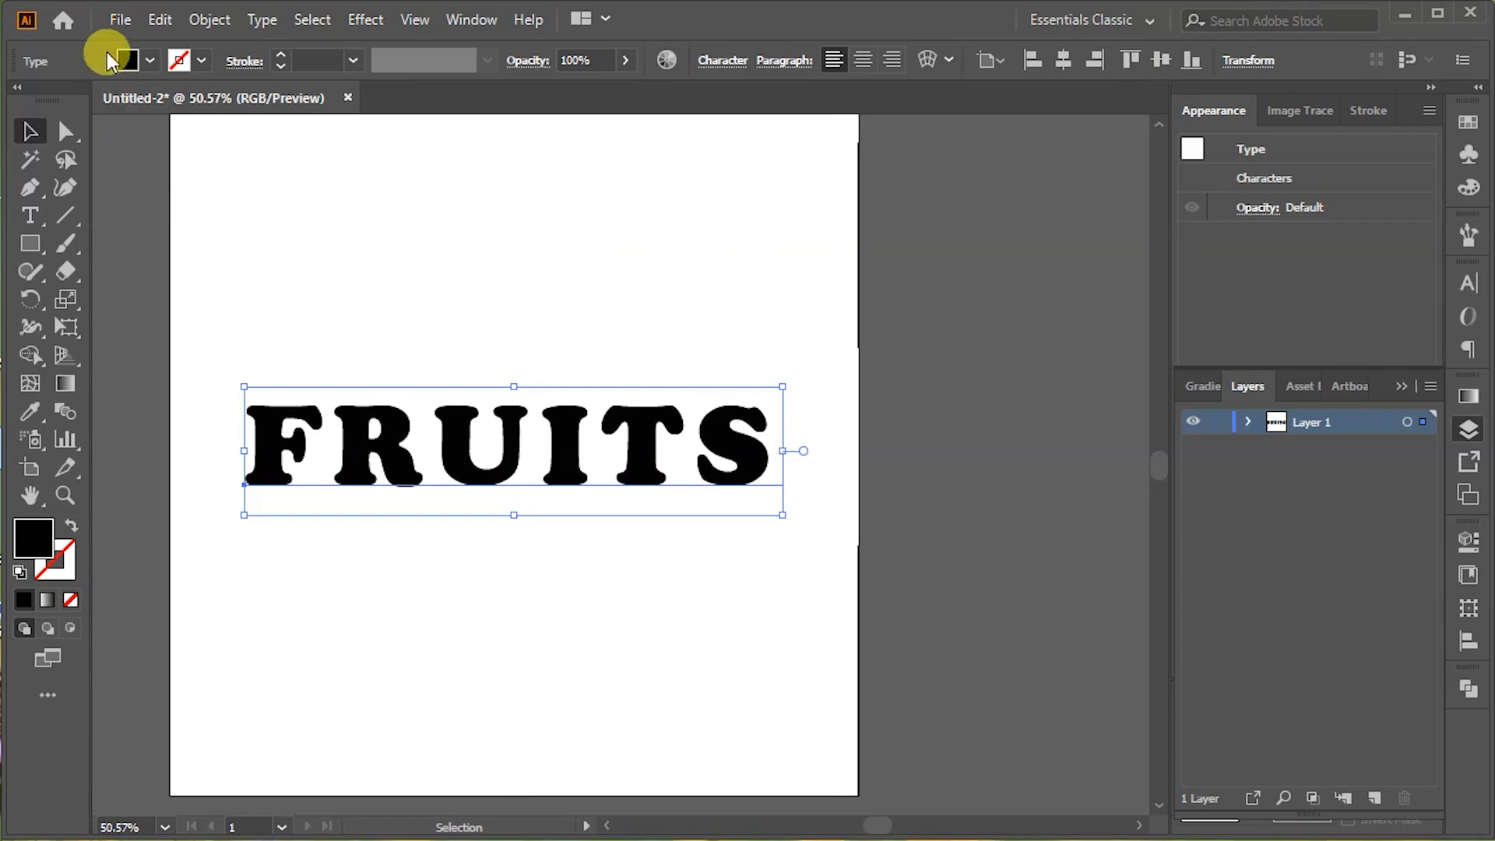
Step: Open tom-brunberg-D4ZtZX1UeAI-unsplash.jpg and bring the fruit photo into the Untitled-2 document
left_click(117, 25)
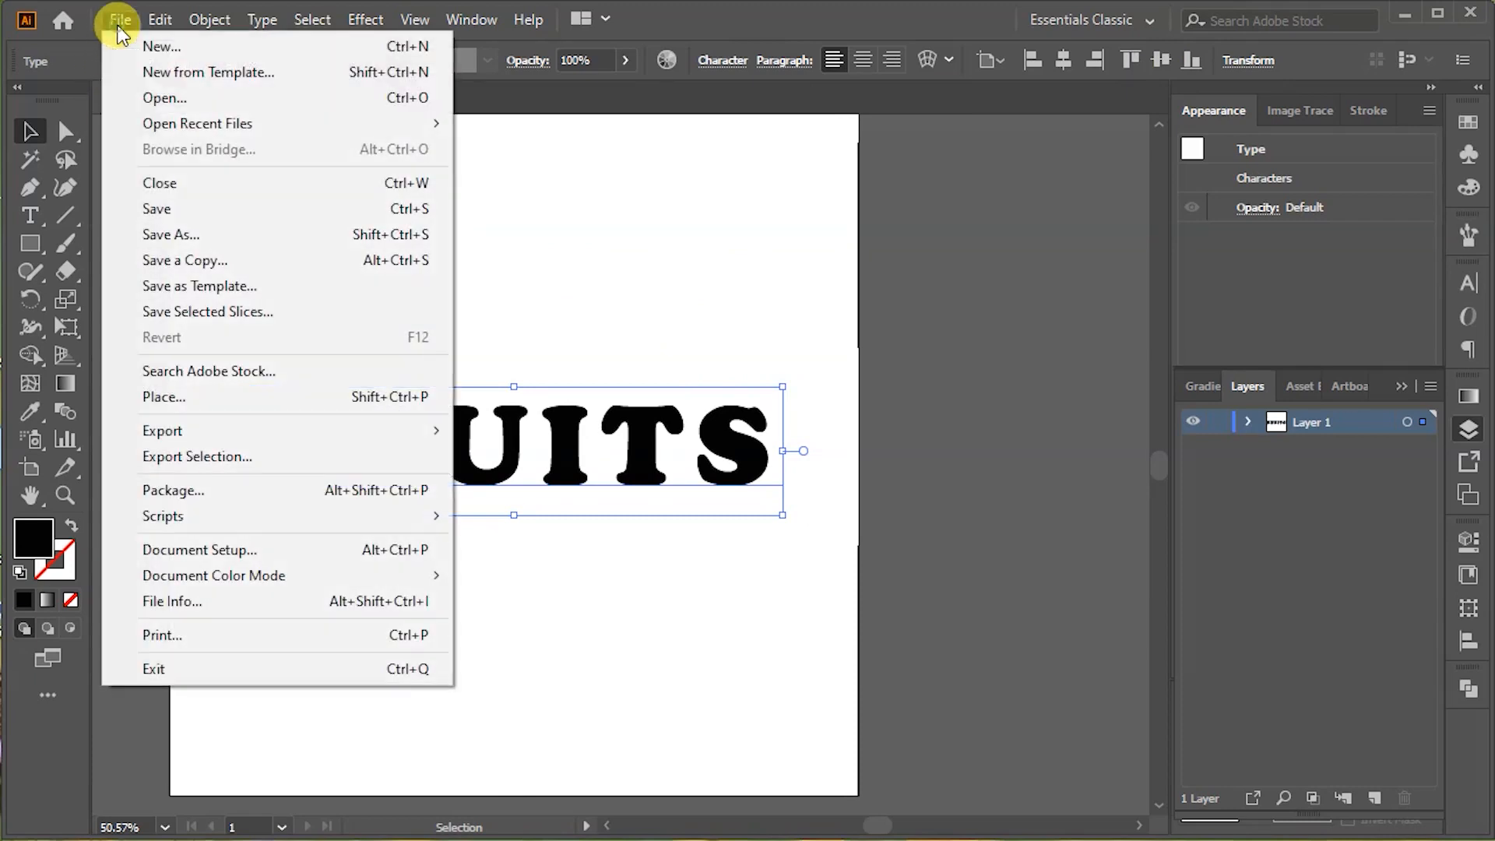
left_click(152, 106)
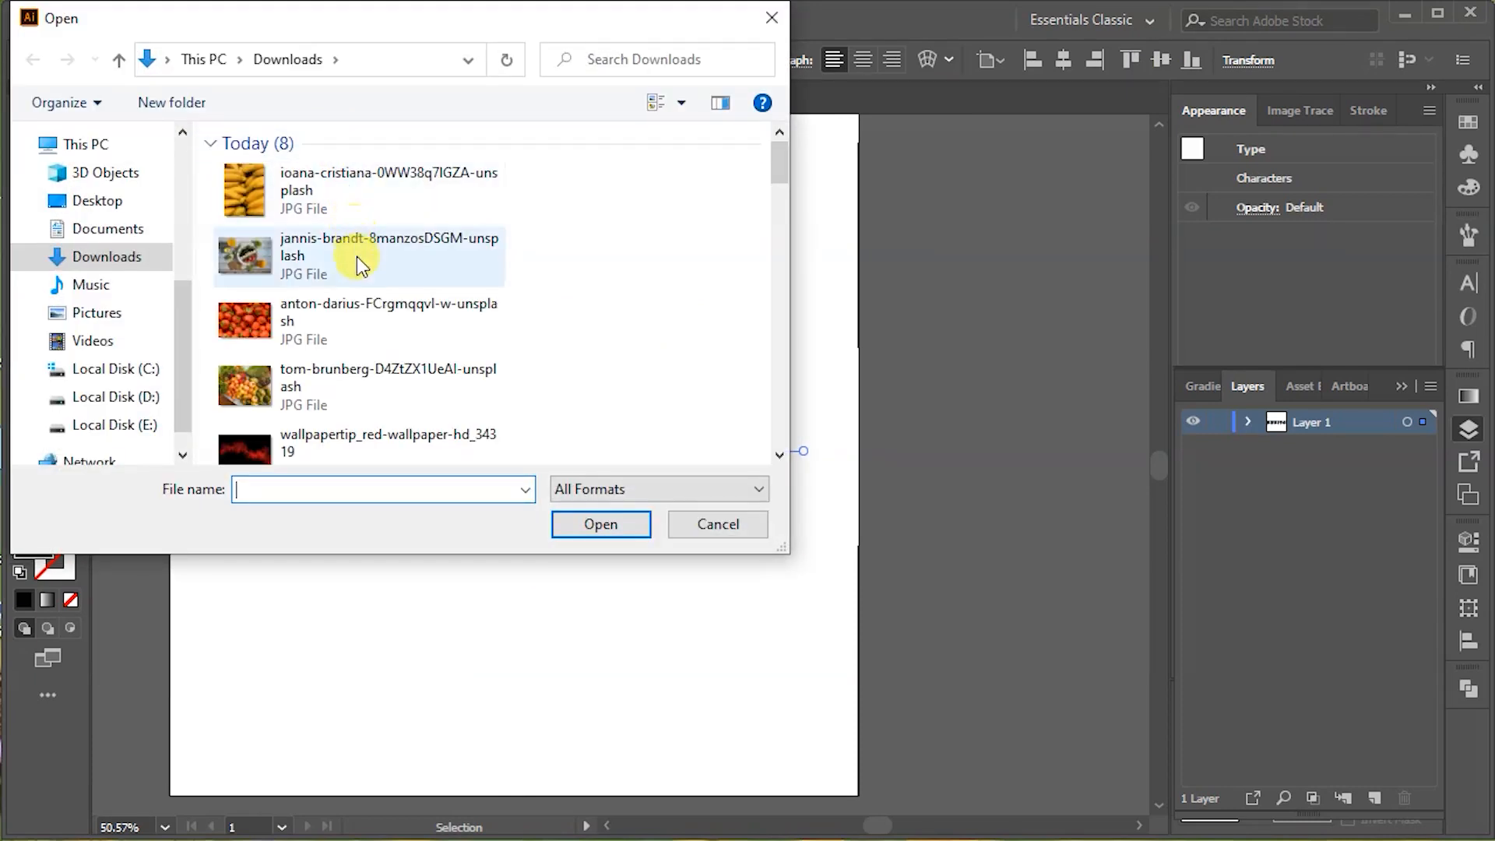
double_click(340, 390)
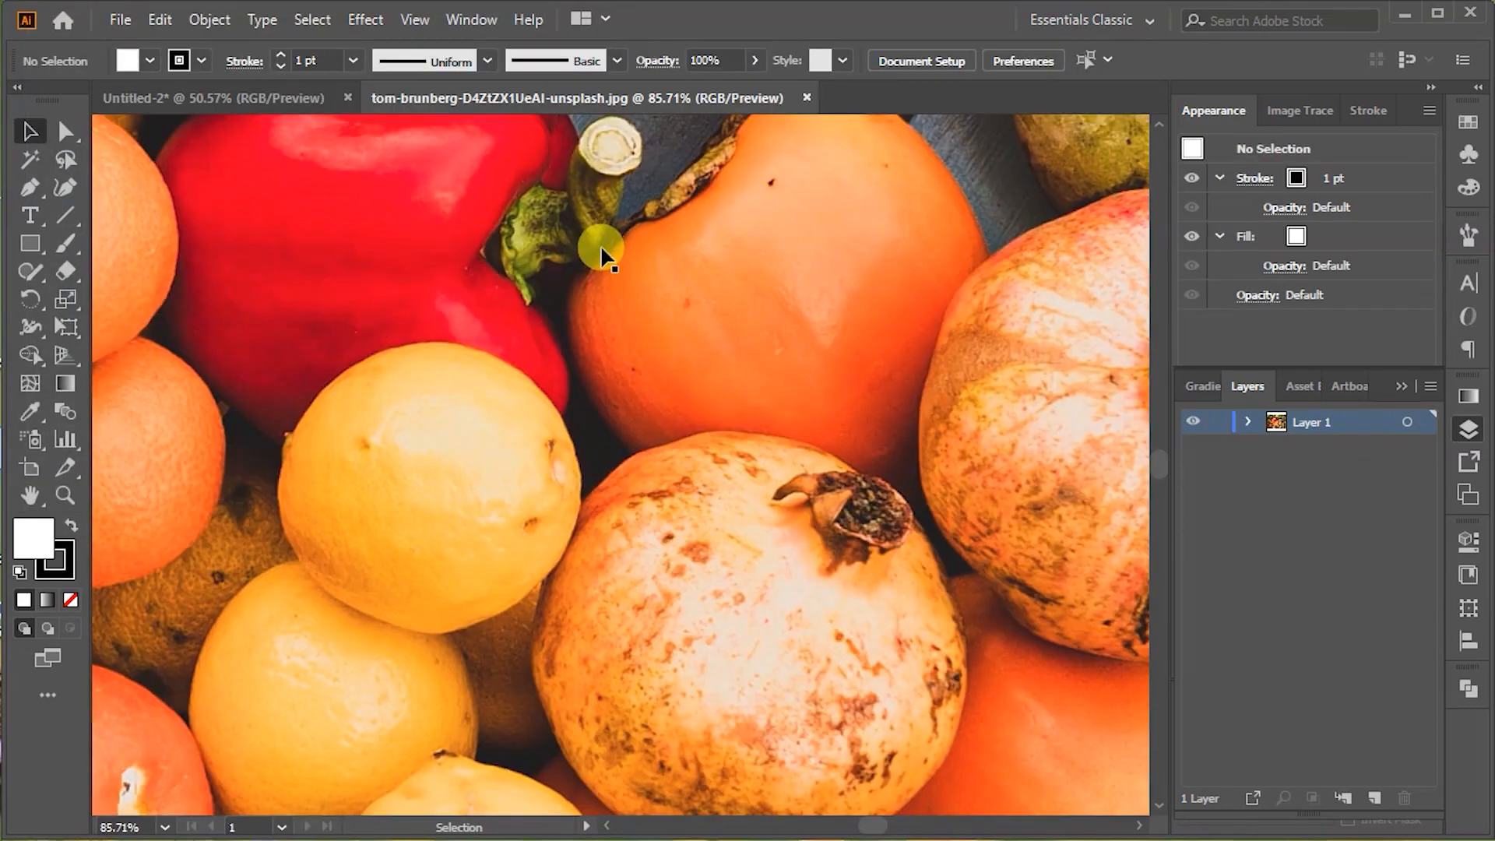
scroll(596, 245, "down", 6)
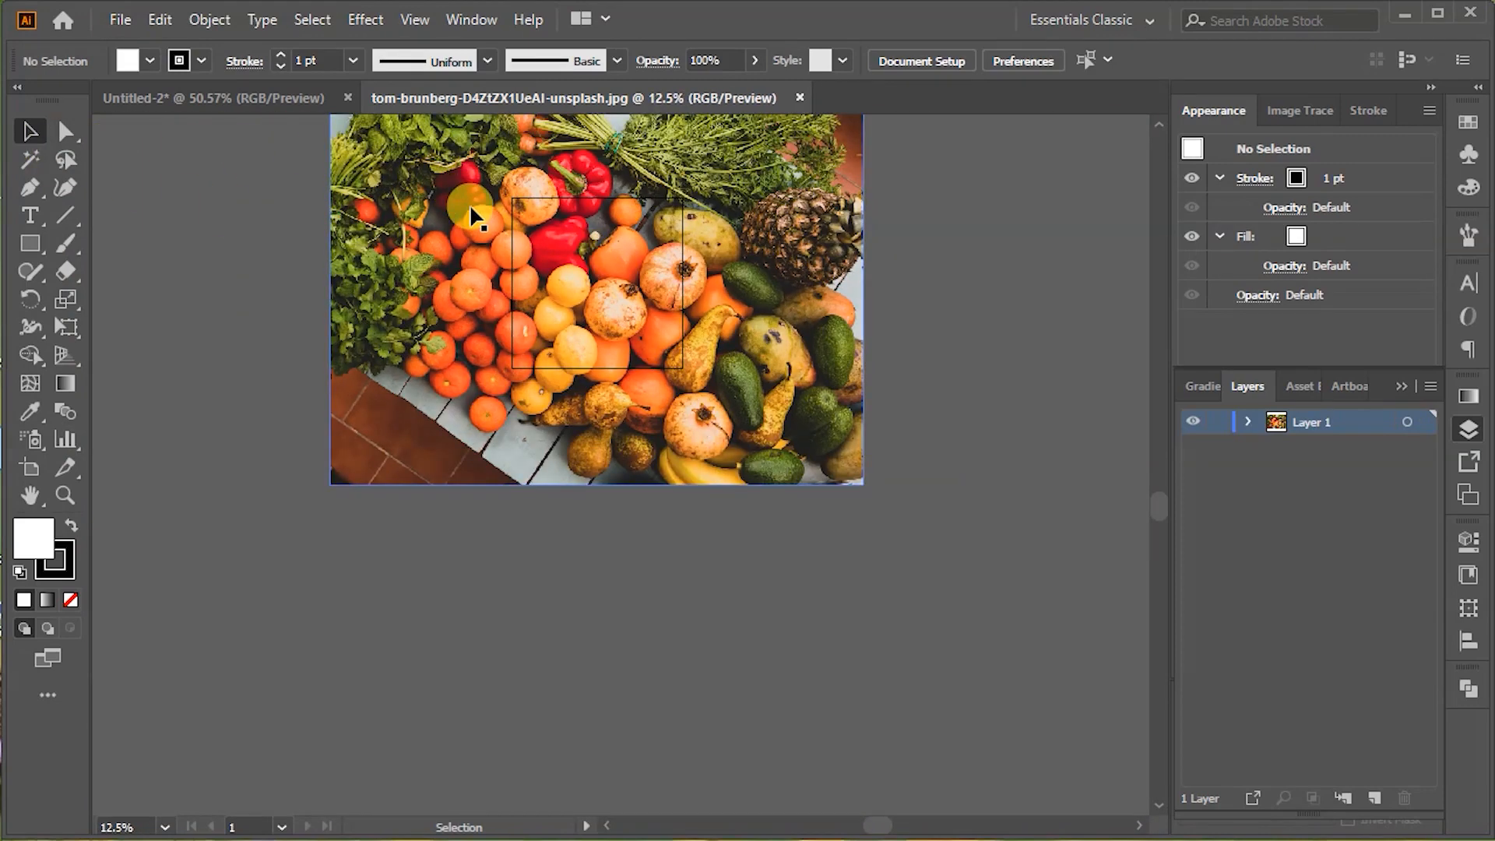
left_click_drag(471, 209, 382, 274)
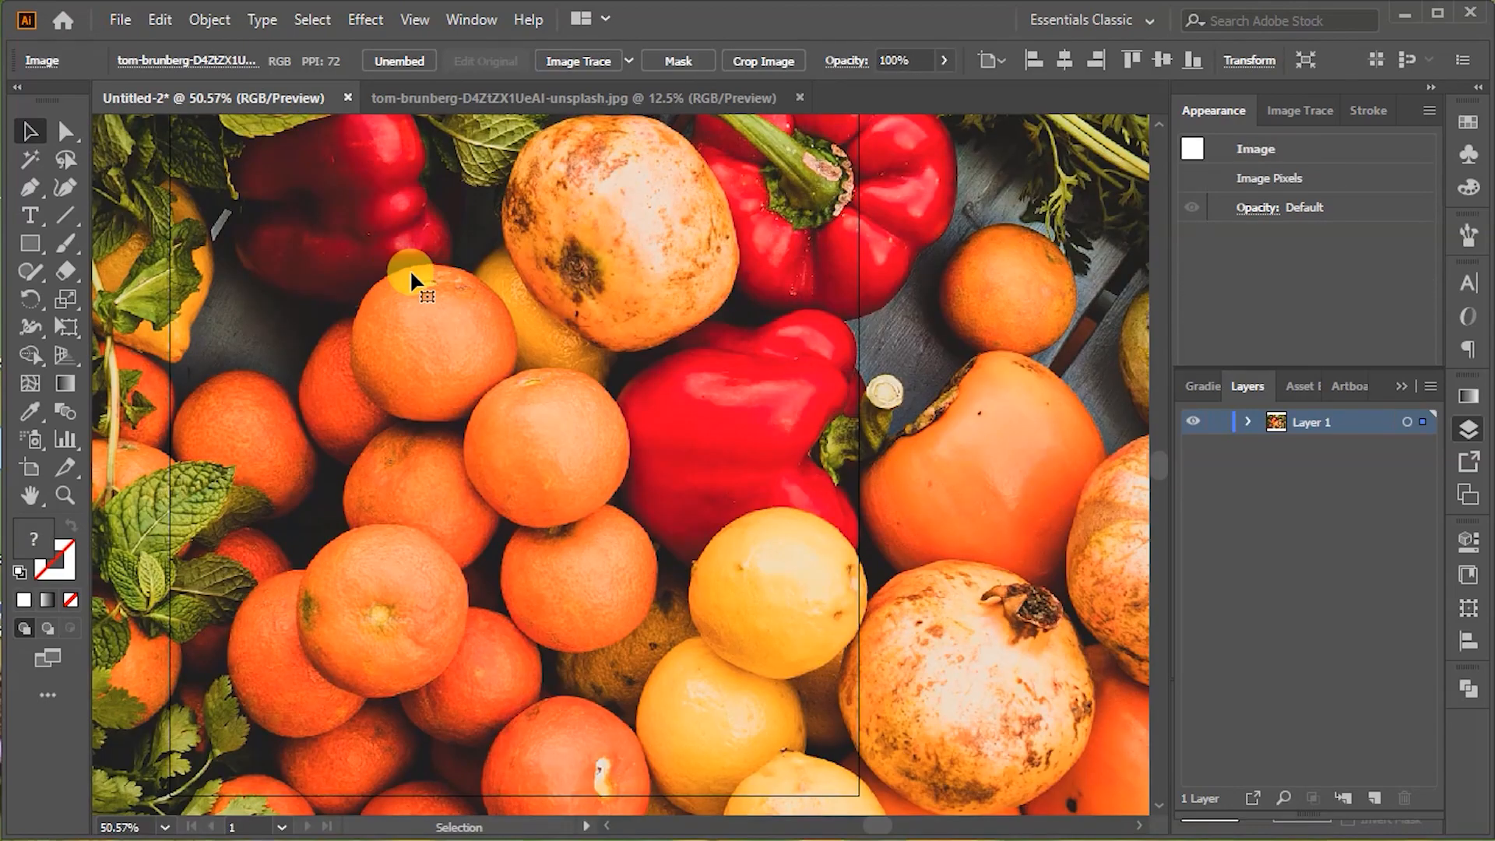
Step: Scale the fruit photo down to about the width of the FRUITS text and place it over the text on the artboard
scroll(502, 269, "down", 5)
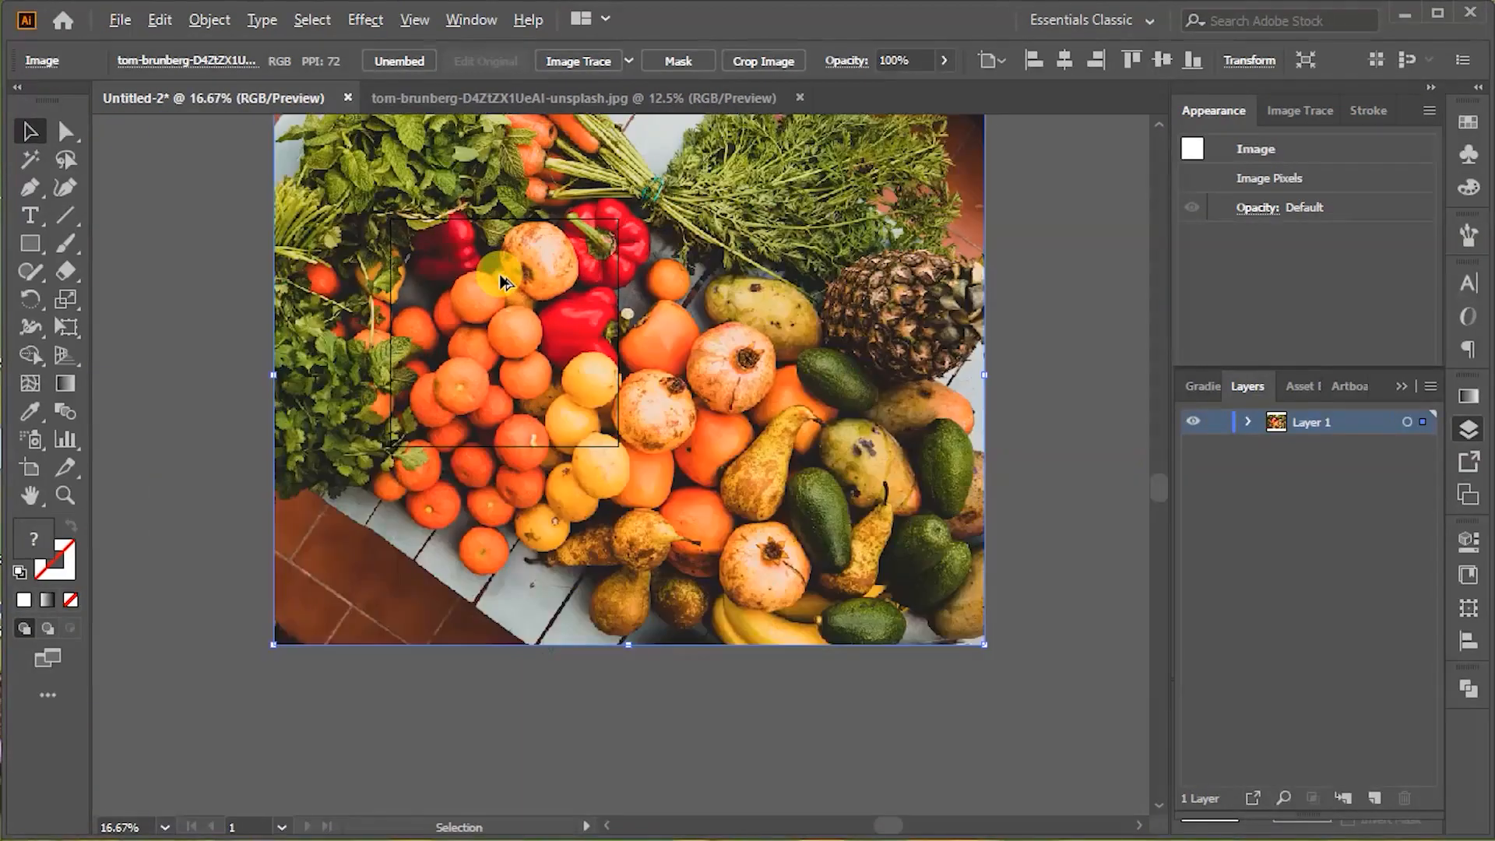
left_click_drag(865, 551, 659, 402)
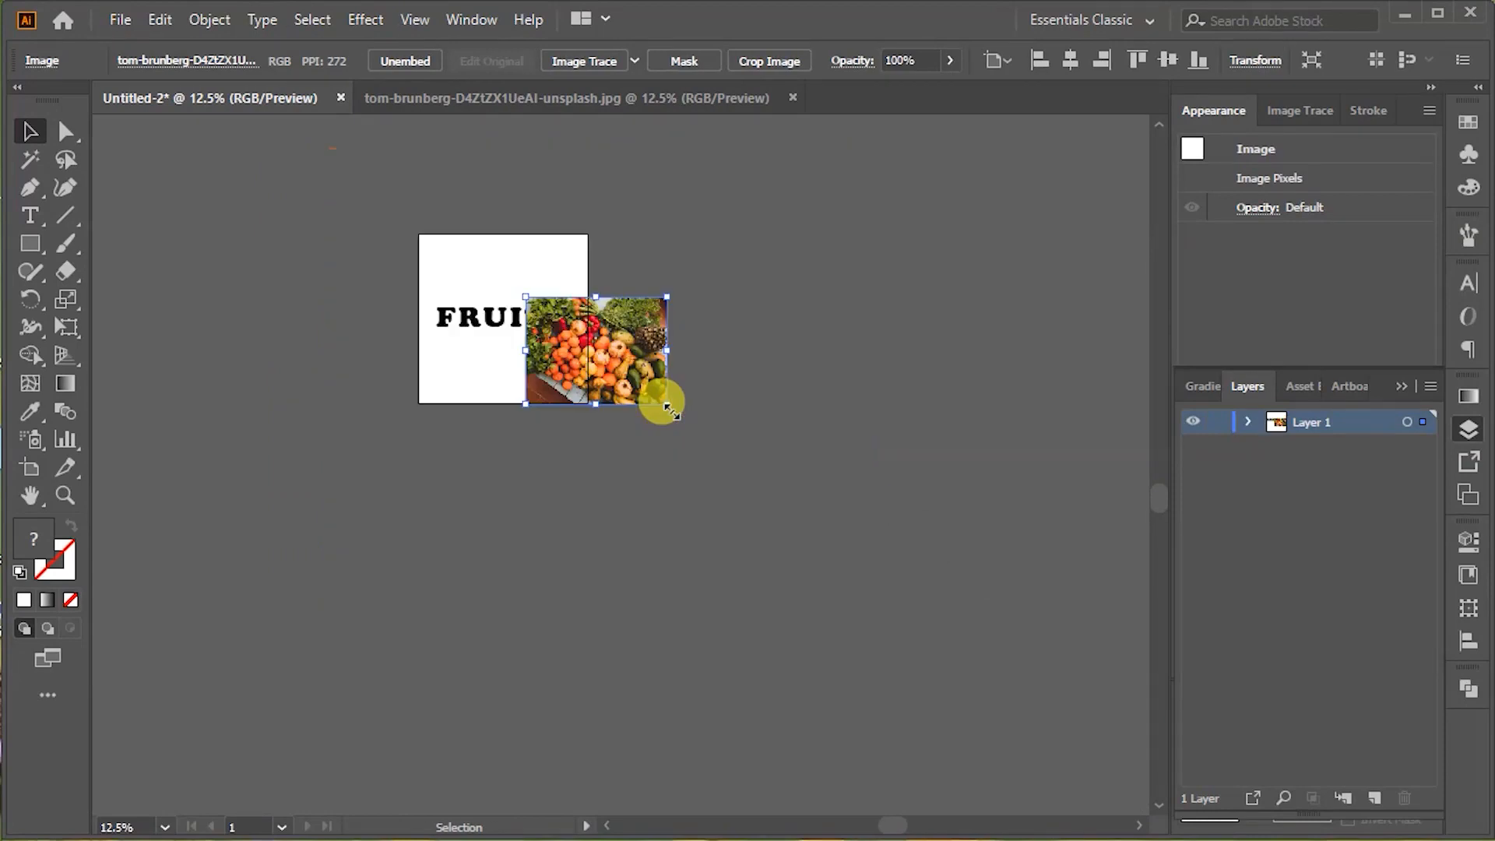
scroll(655, 398, "up", 2)
key("space")
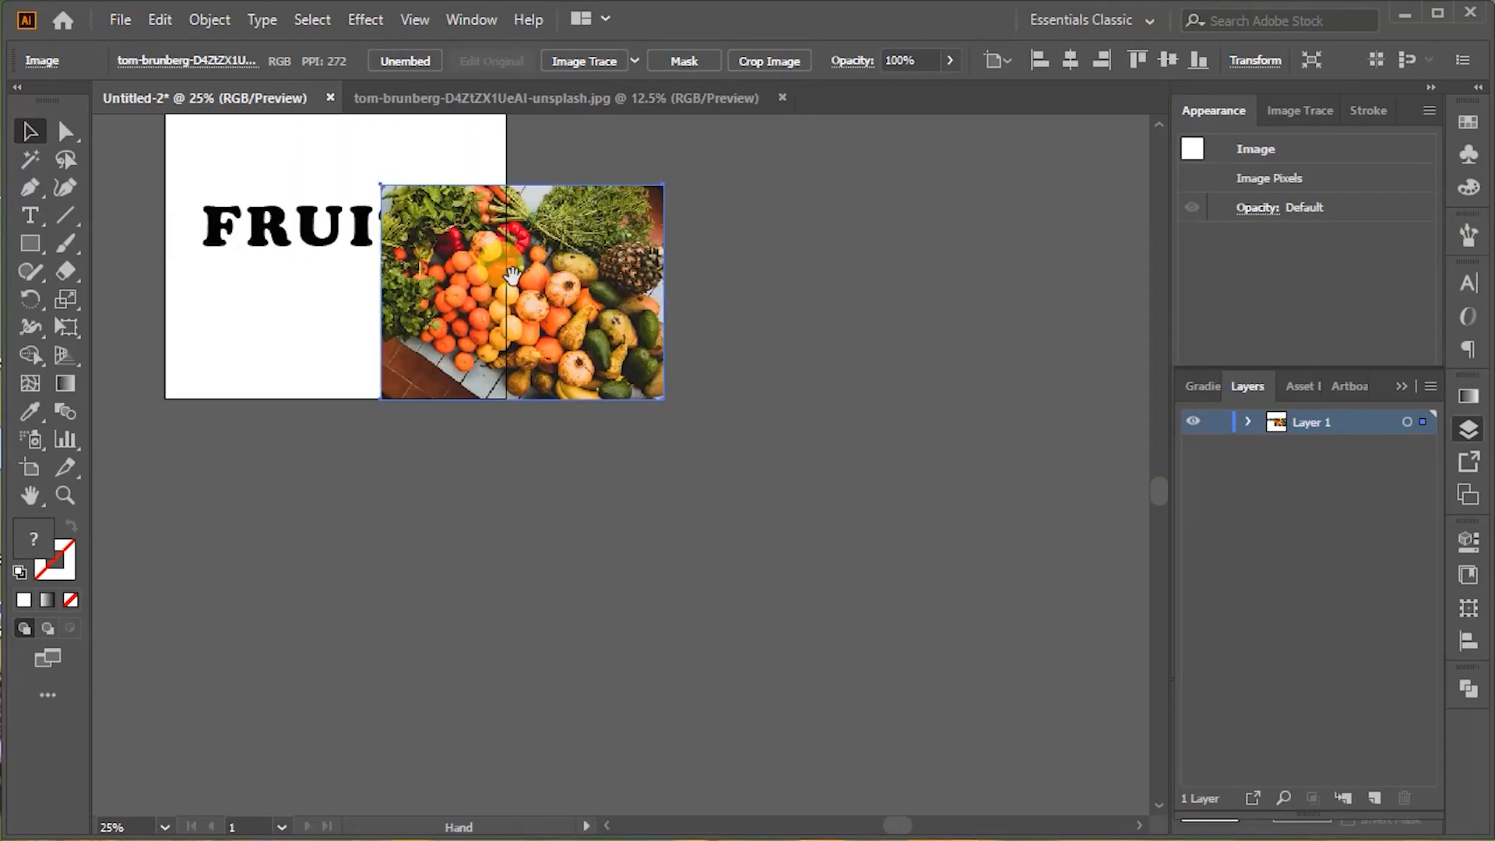
left_click_drag(511, 277, 653, 408)
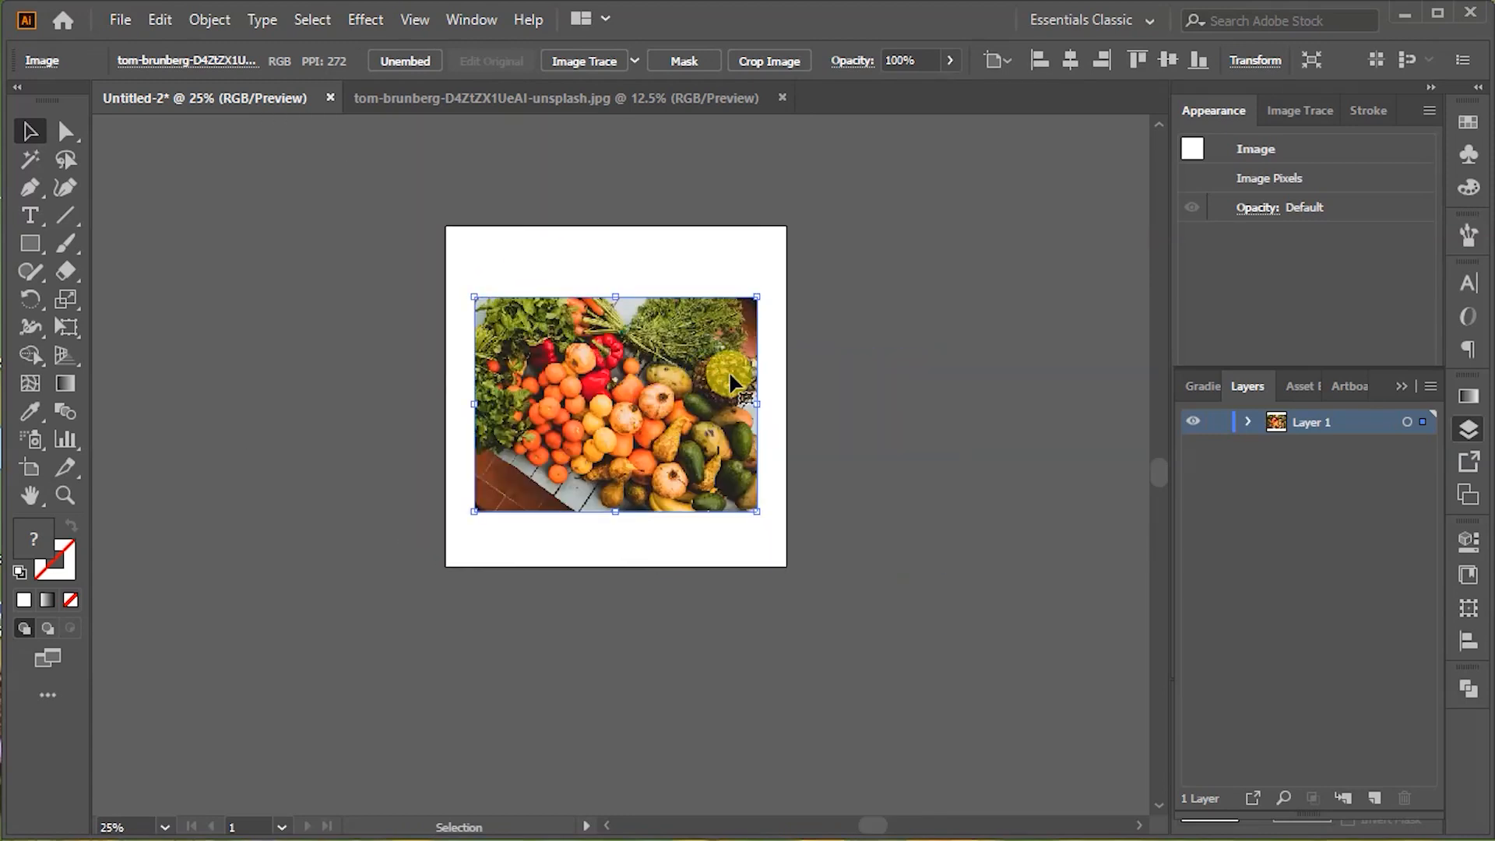
mouse_move(757, 510)
left_mouse_down()
mouse_move(728, 495)
mouse_move(804, 518)
mouse_move(781, 506)
left_mouse_up()
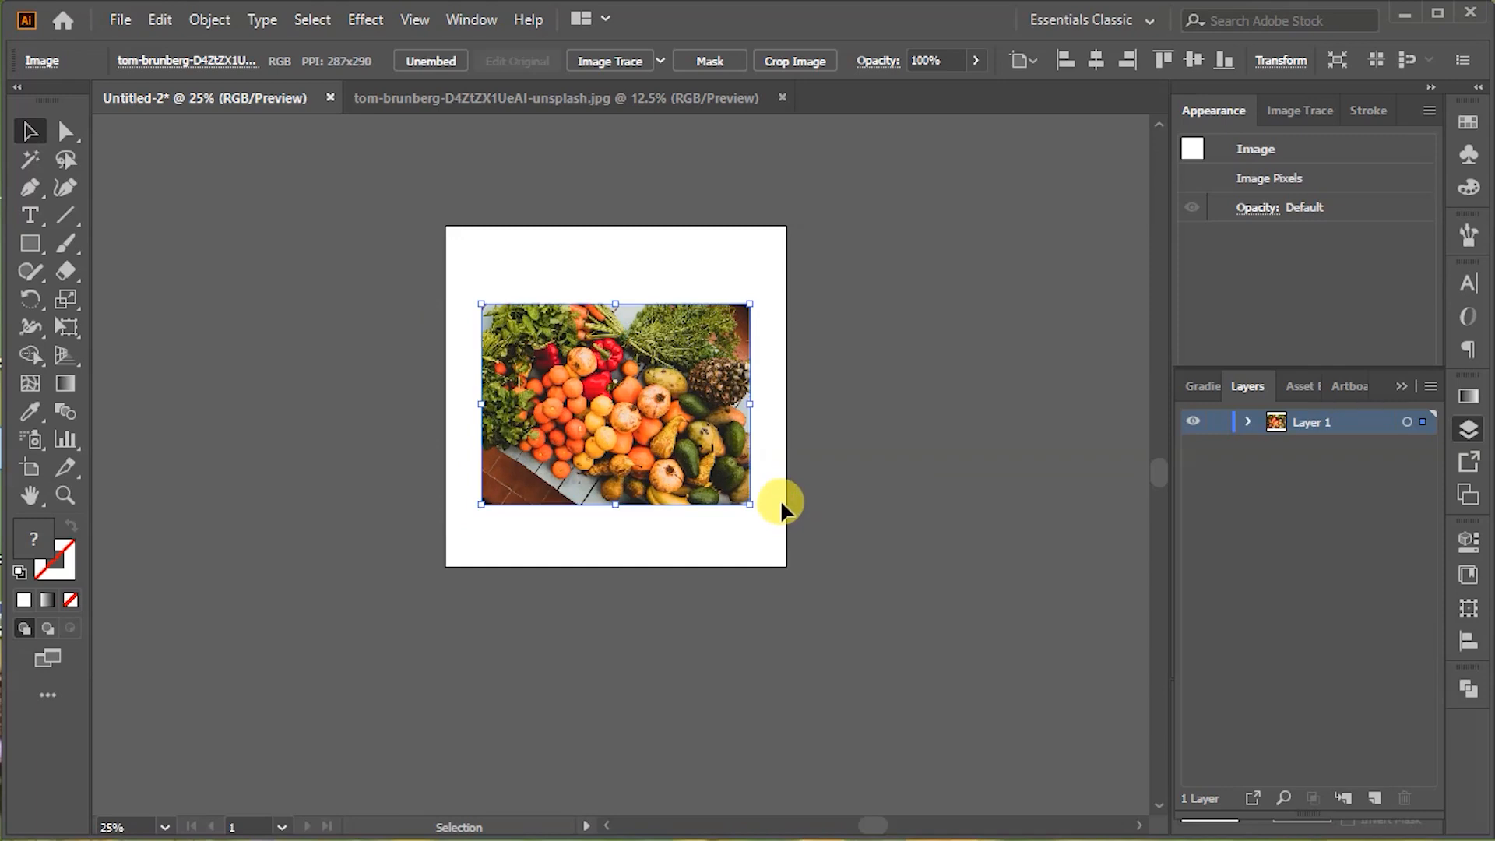
Step: Move the fruit photo directly below the fruits text in the Layer 1 stacking order
left_click(1249, 425)
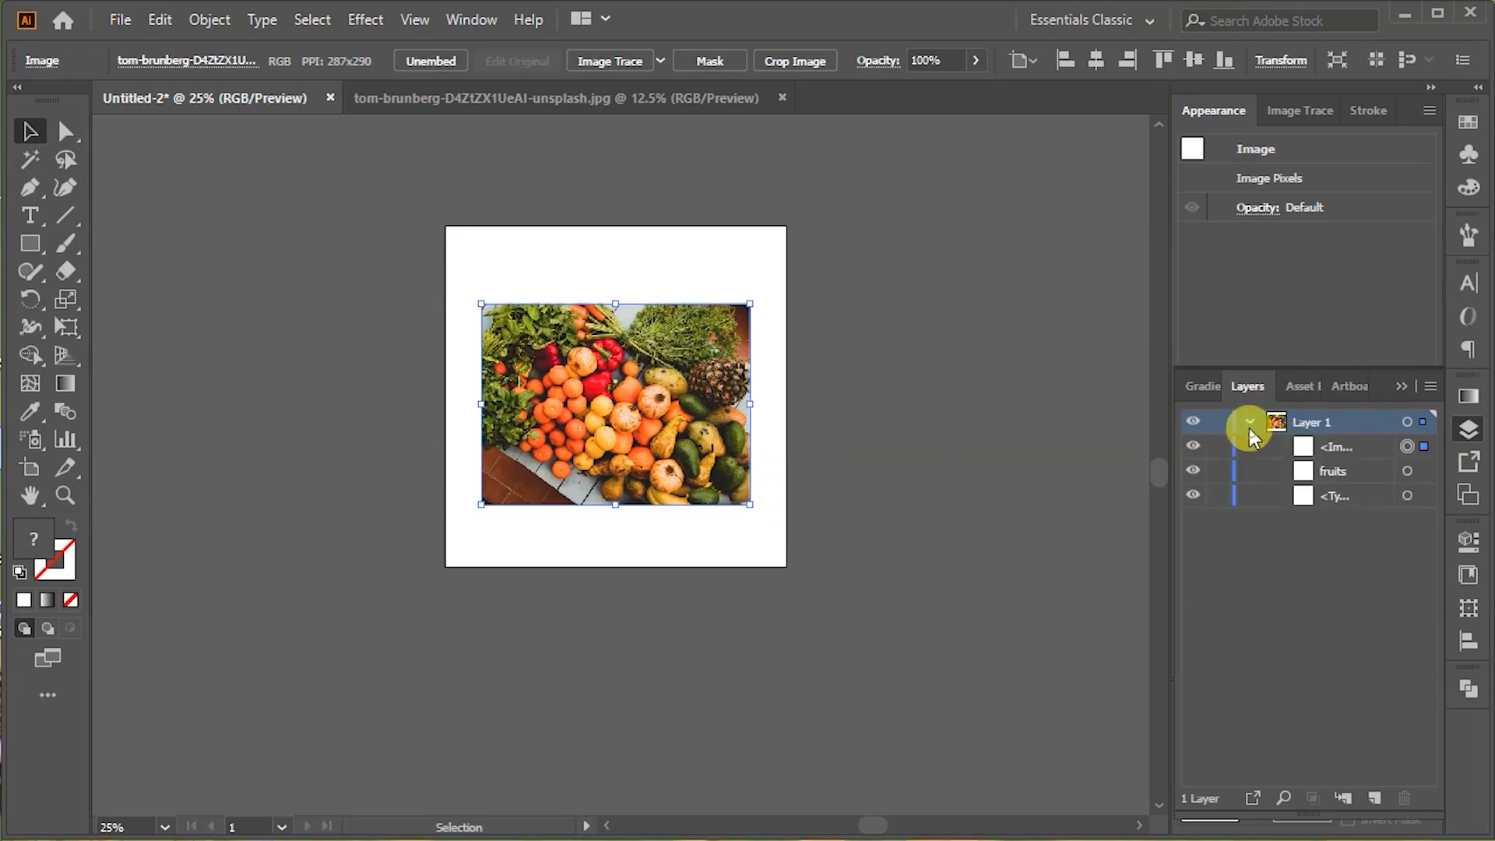
left_click(1316, 447)
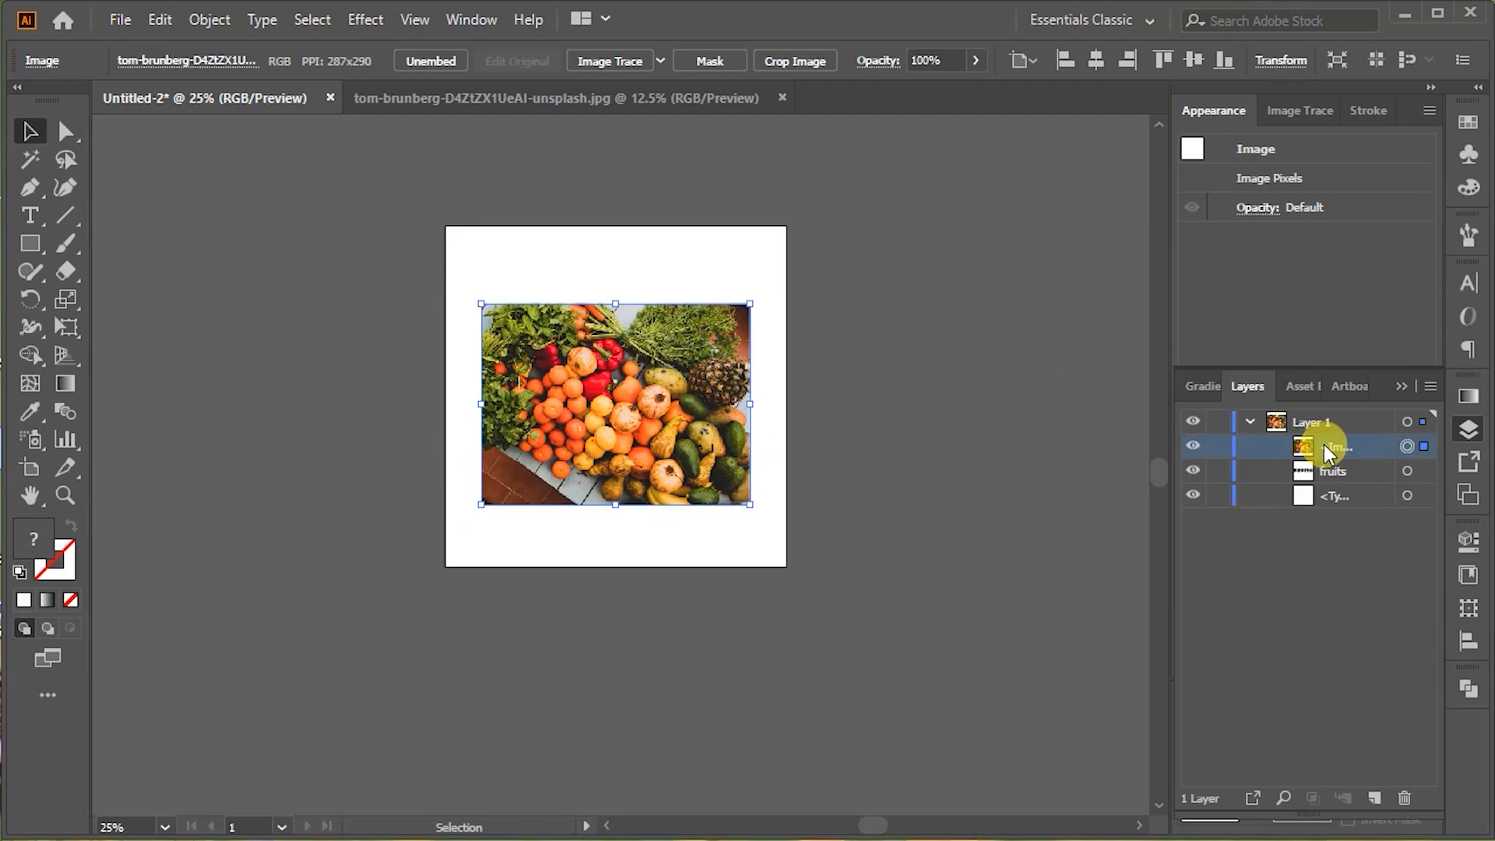
left_click_drag(1324, 445, 1327, 489)
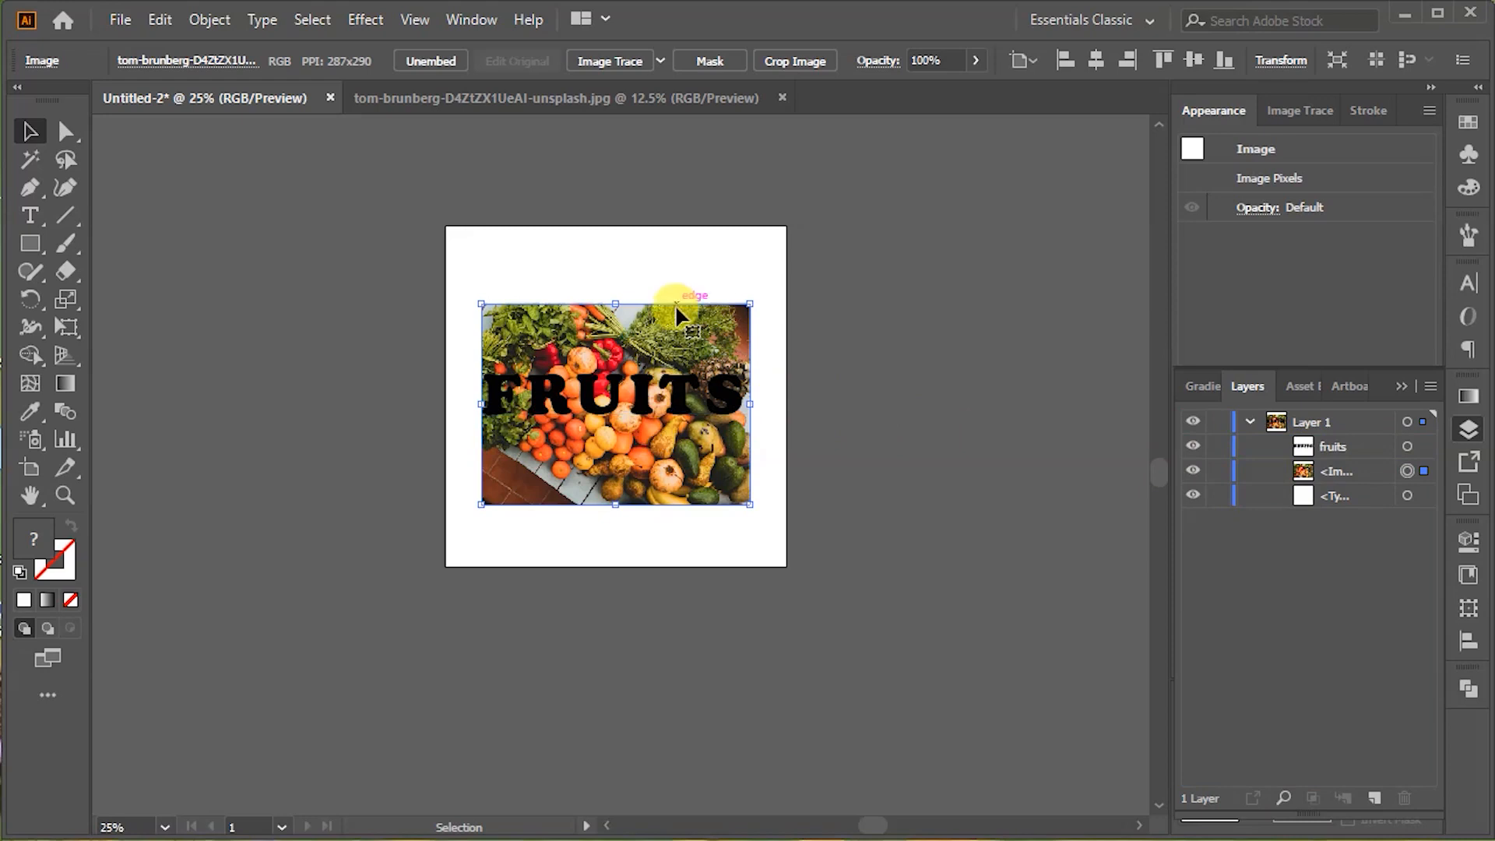
Step: Tilt the fruit photo counterclockwise and resize it so the fruits still cover the whole FRUITS text
left_click_drag(754, 293, 714, 355)
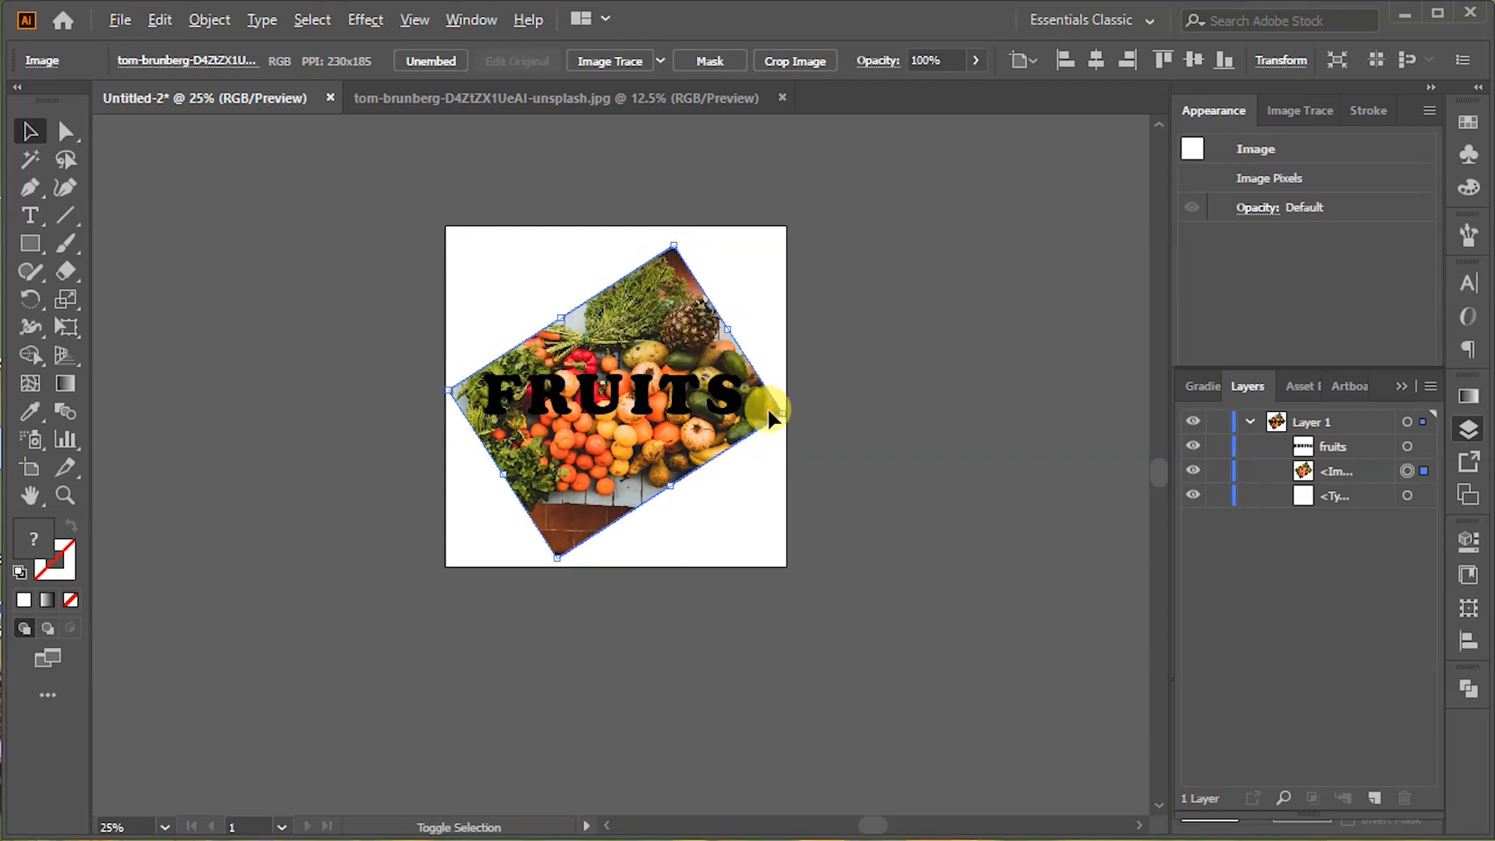
left_click_drag(768, 407, 796, 392)
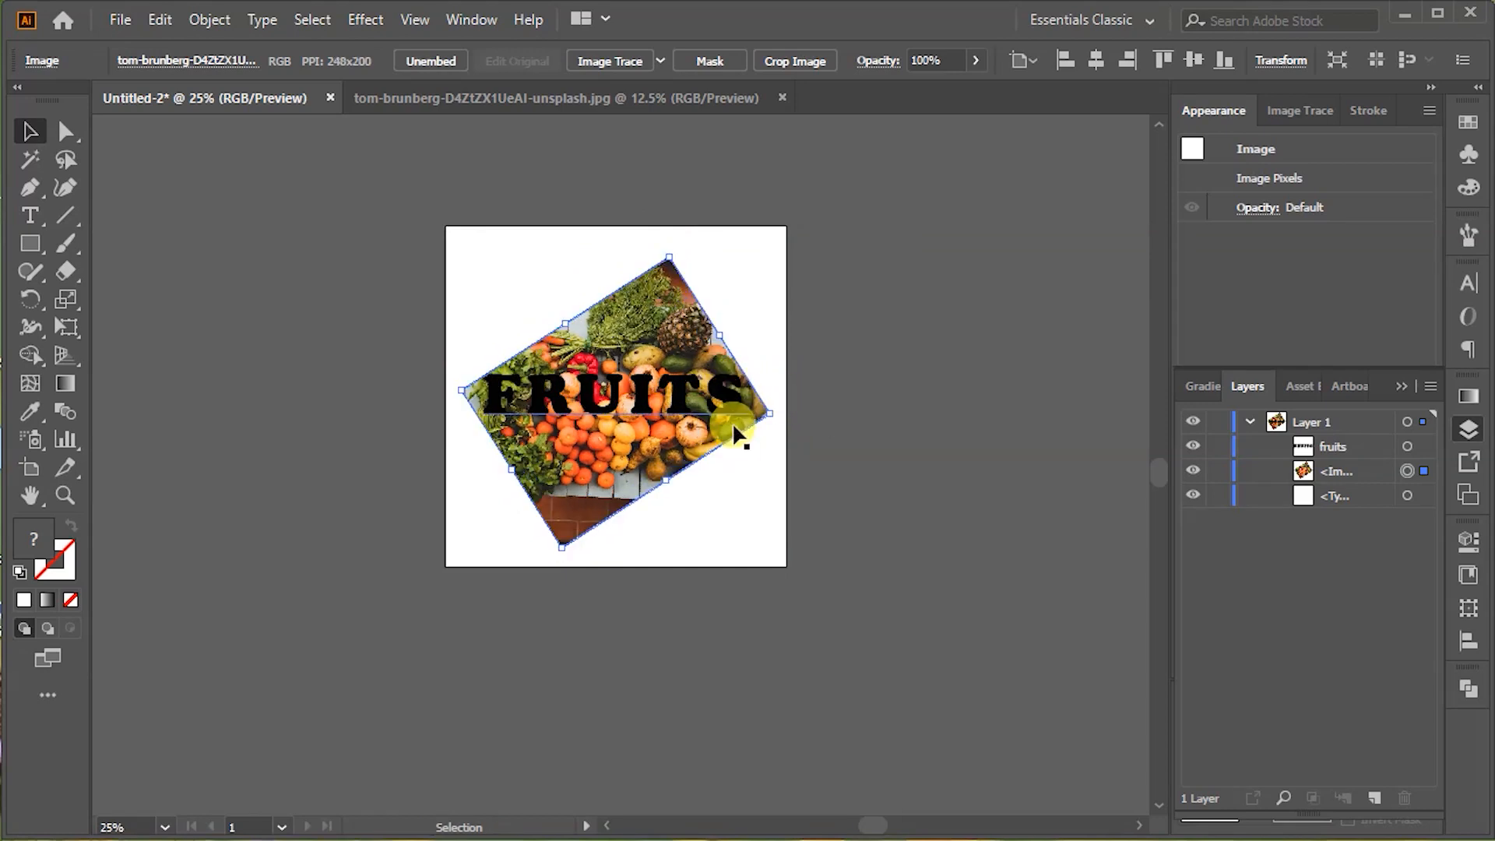
Step: Nudge the tilted photo slightly left and up to fine-tune which fruits lie behind the FRUITS letters
key("Left")
key("Left")
key("Left")
key("Left")
key("Left")
key("Left")
key("Left")
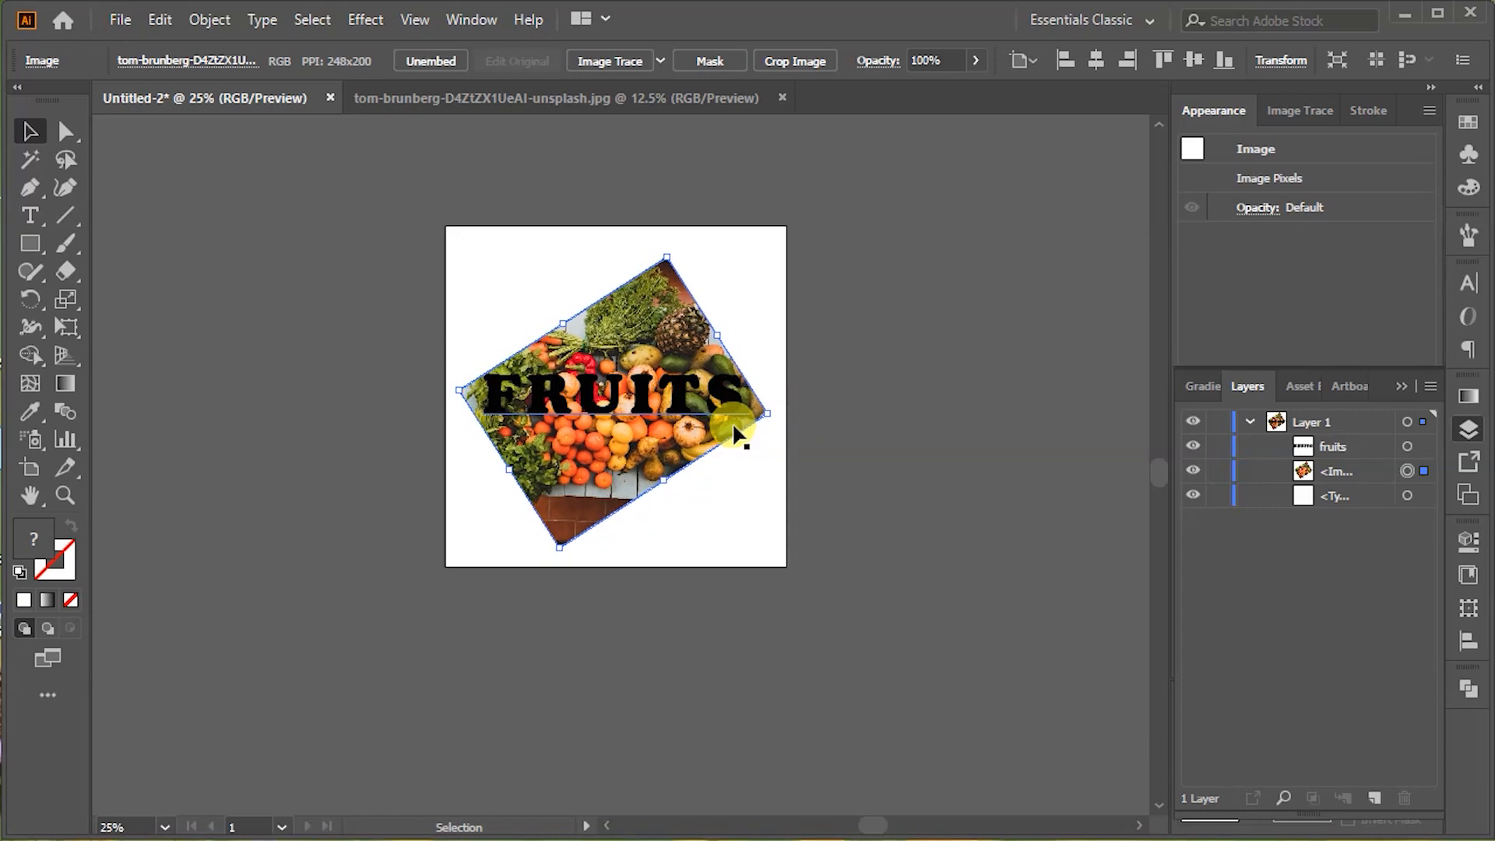
key("Left")
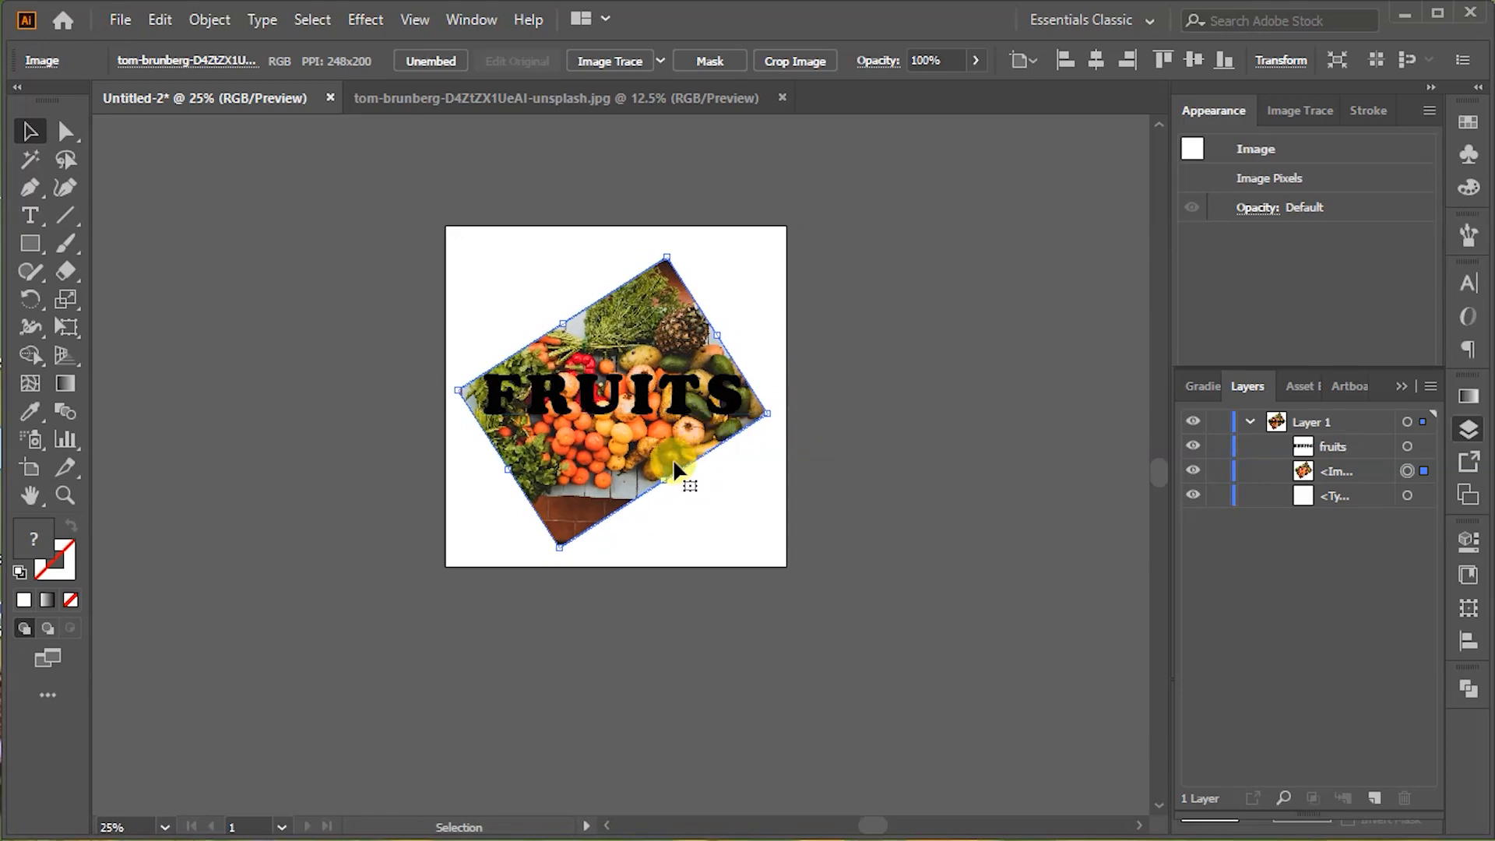
key("Up")
key("Up")
key("Up")
key("Up")
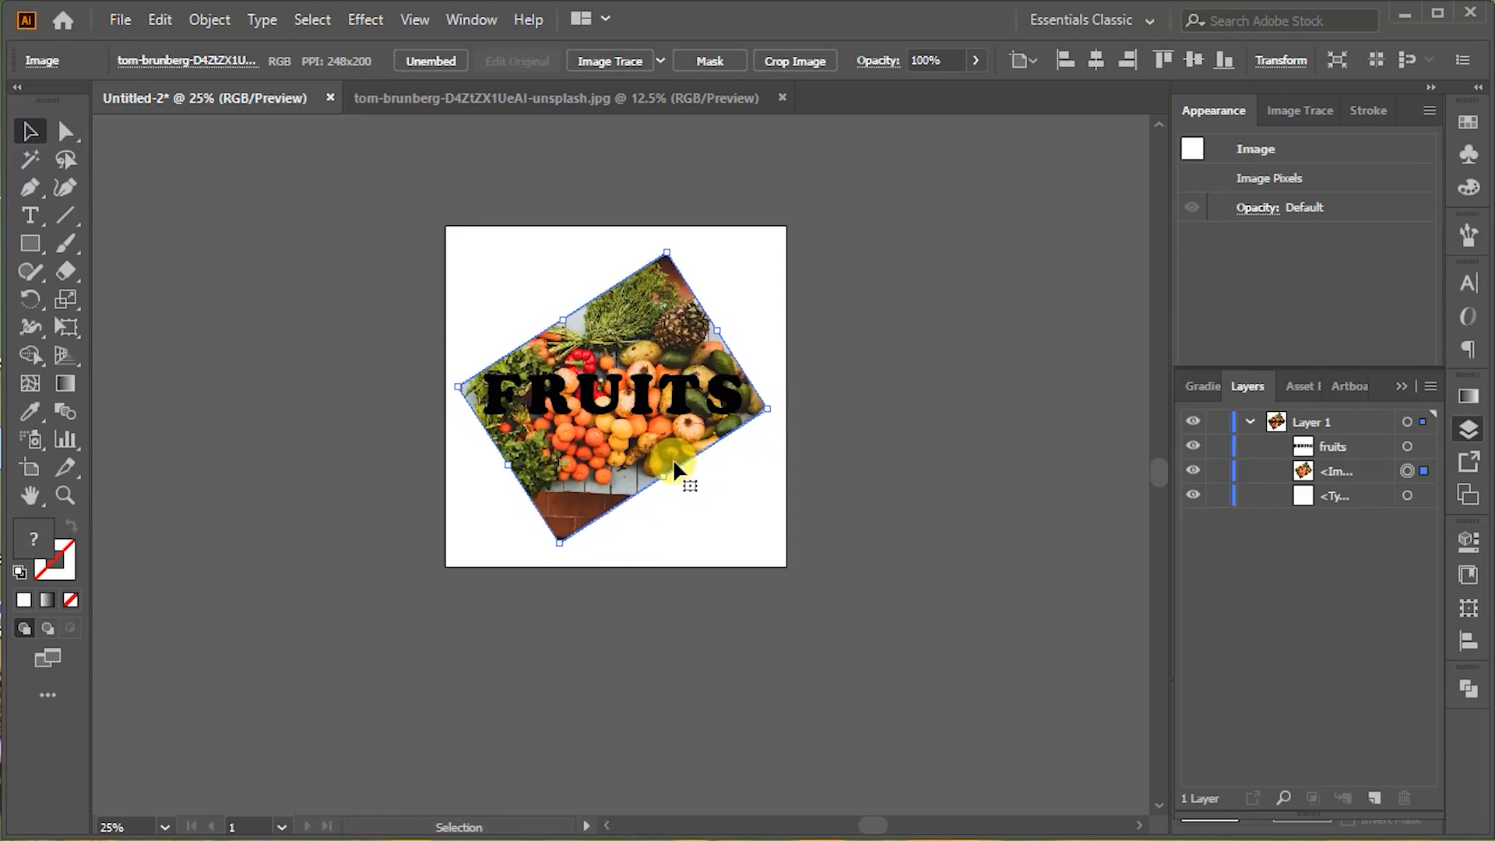
key("Up")
key("Up")
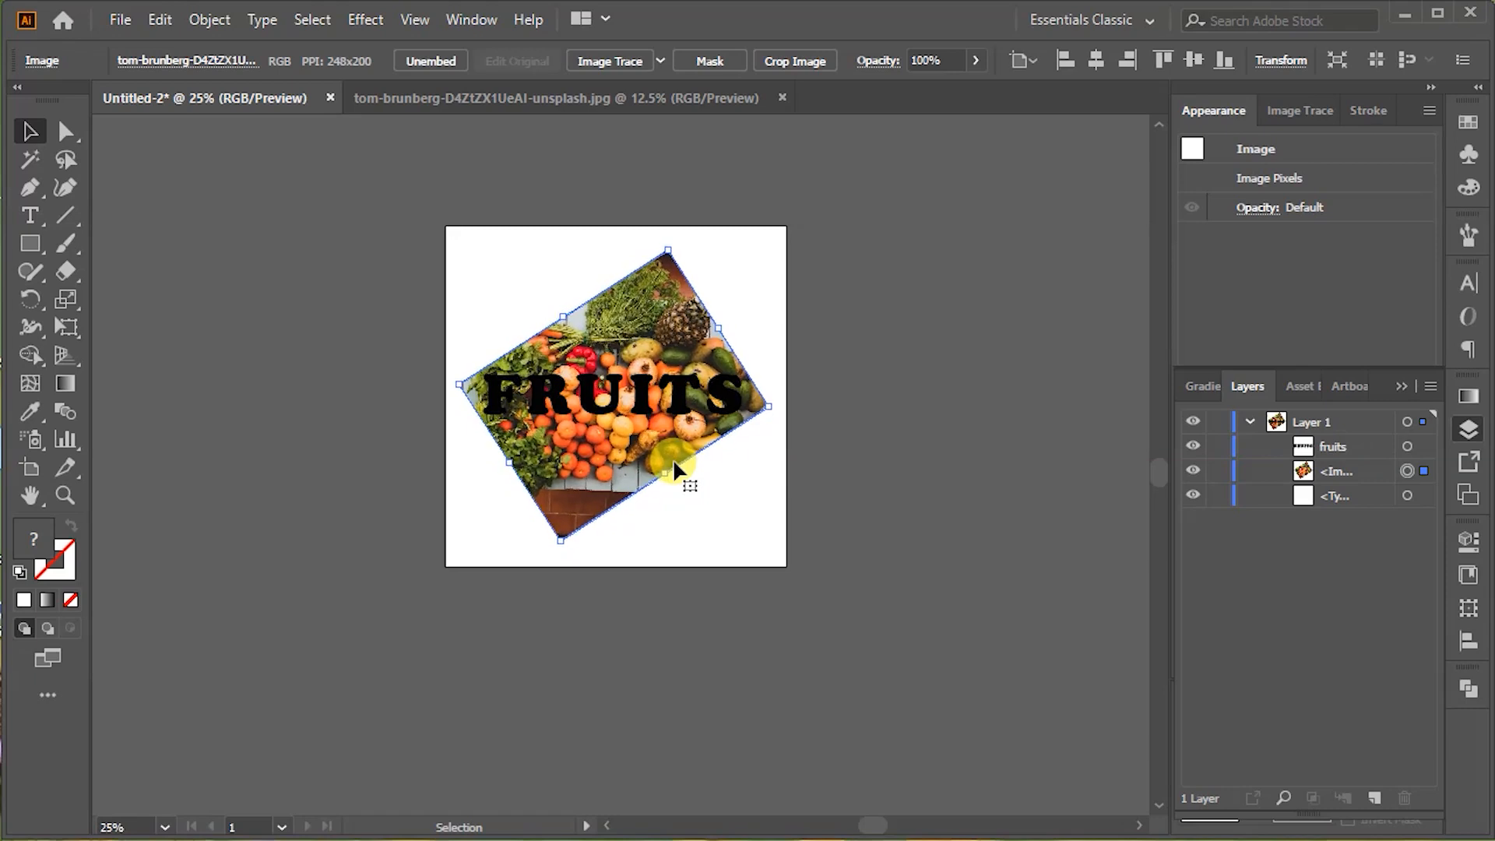
key("Left")
key("Left")
key("Left")
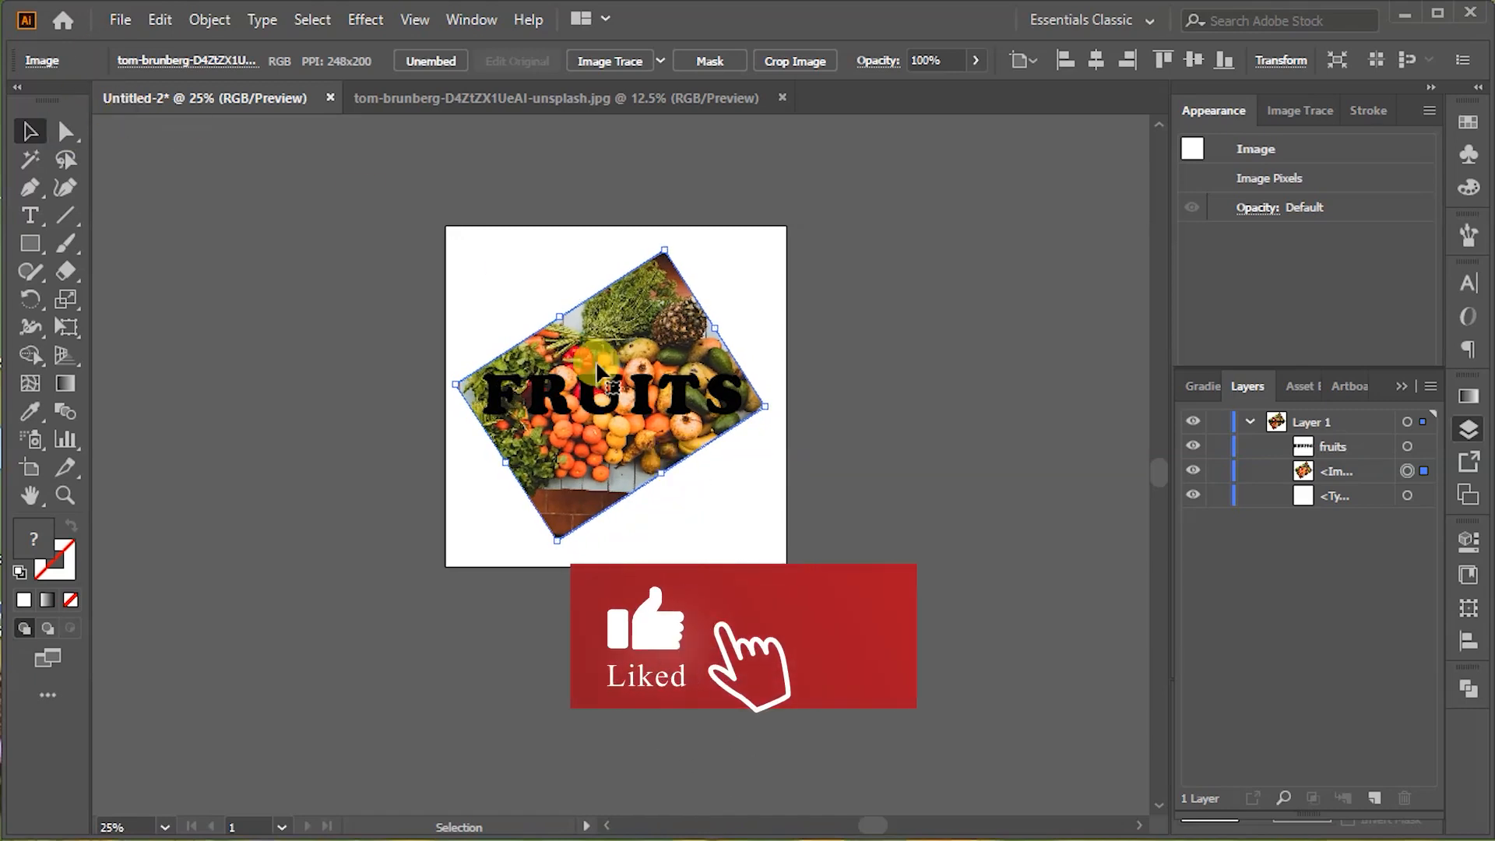
Step: Select all artwork on the artboard and make a clipping mask so the photo fills the FRUITS letters
left_click_drag(871, 516, 398, 208)
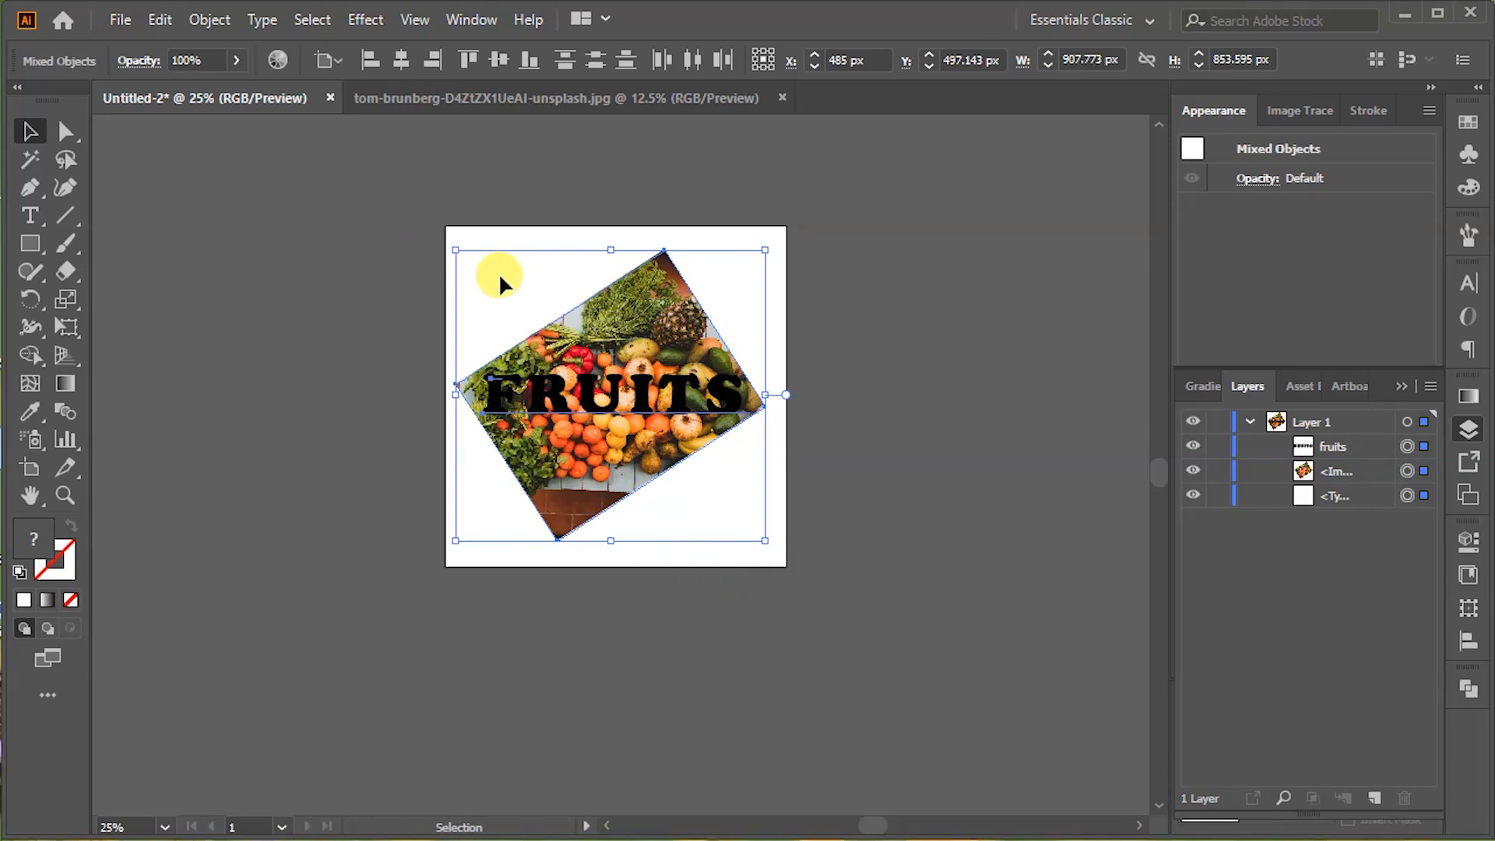
right_click(604, 419)
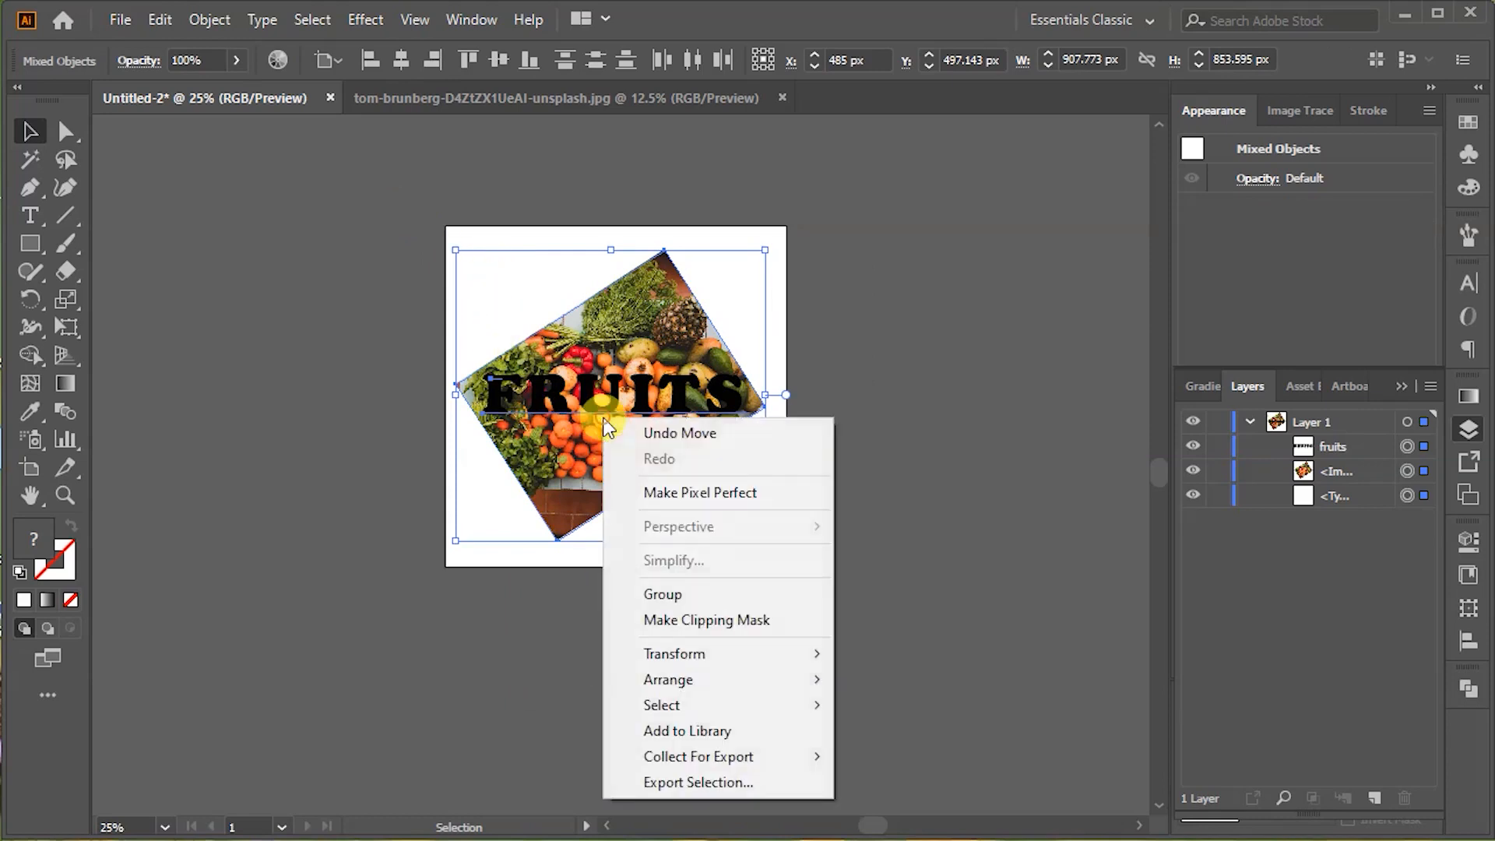
left_click(670, 620)
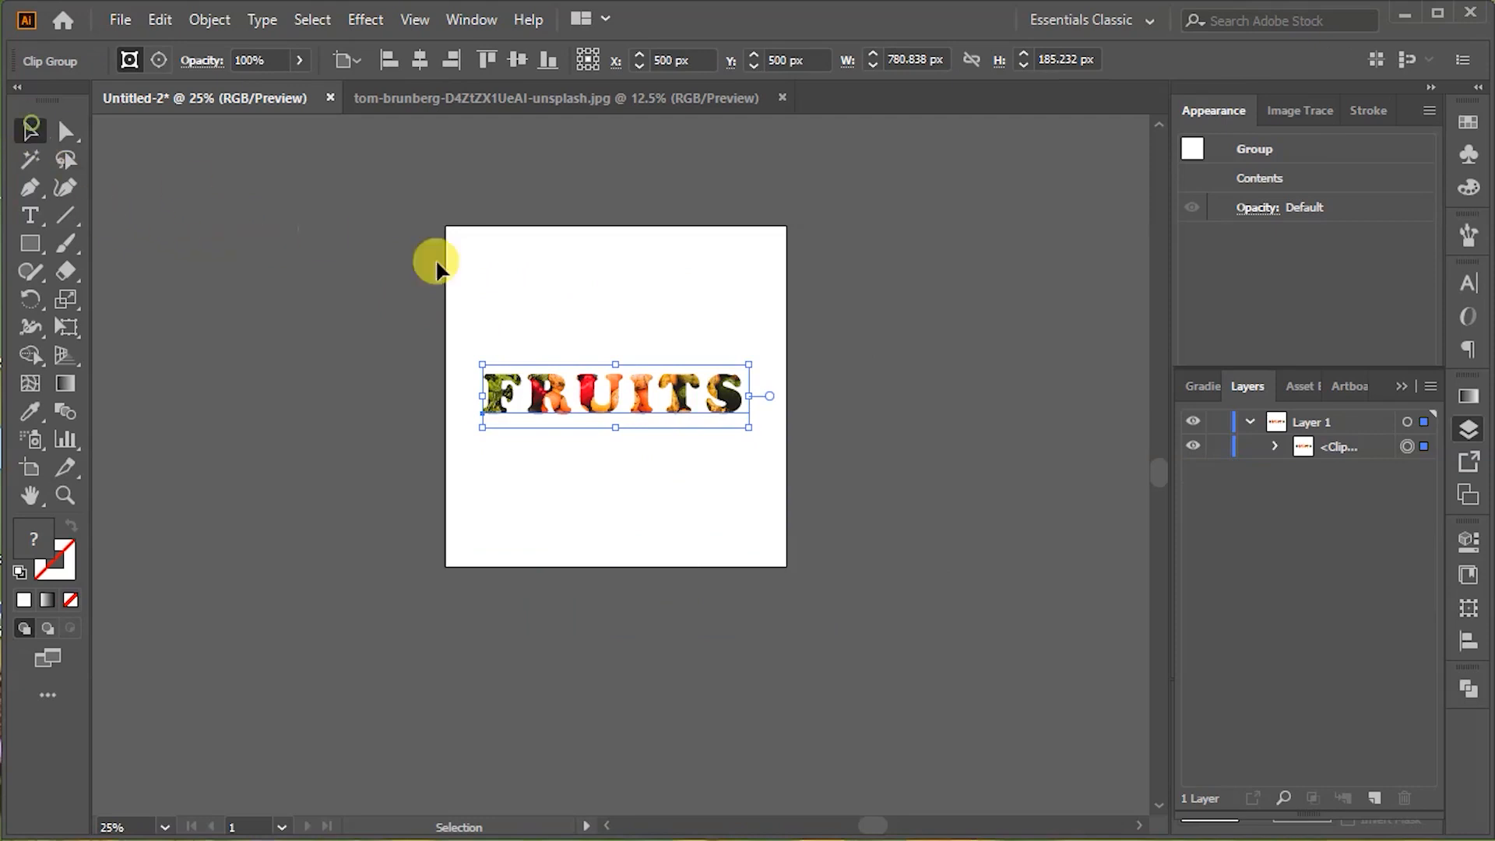
left_click(562, 292)
Step: Target the photo inside the clip group and scale it slightly smaller, keeping all the FRUITS letters filled
scroll(726, 456, "up", 2)
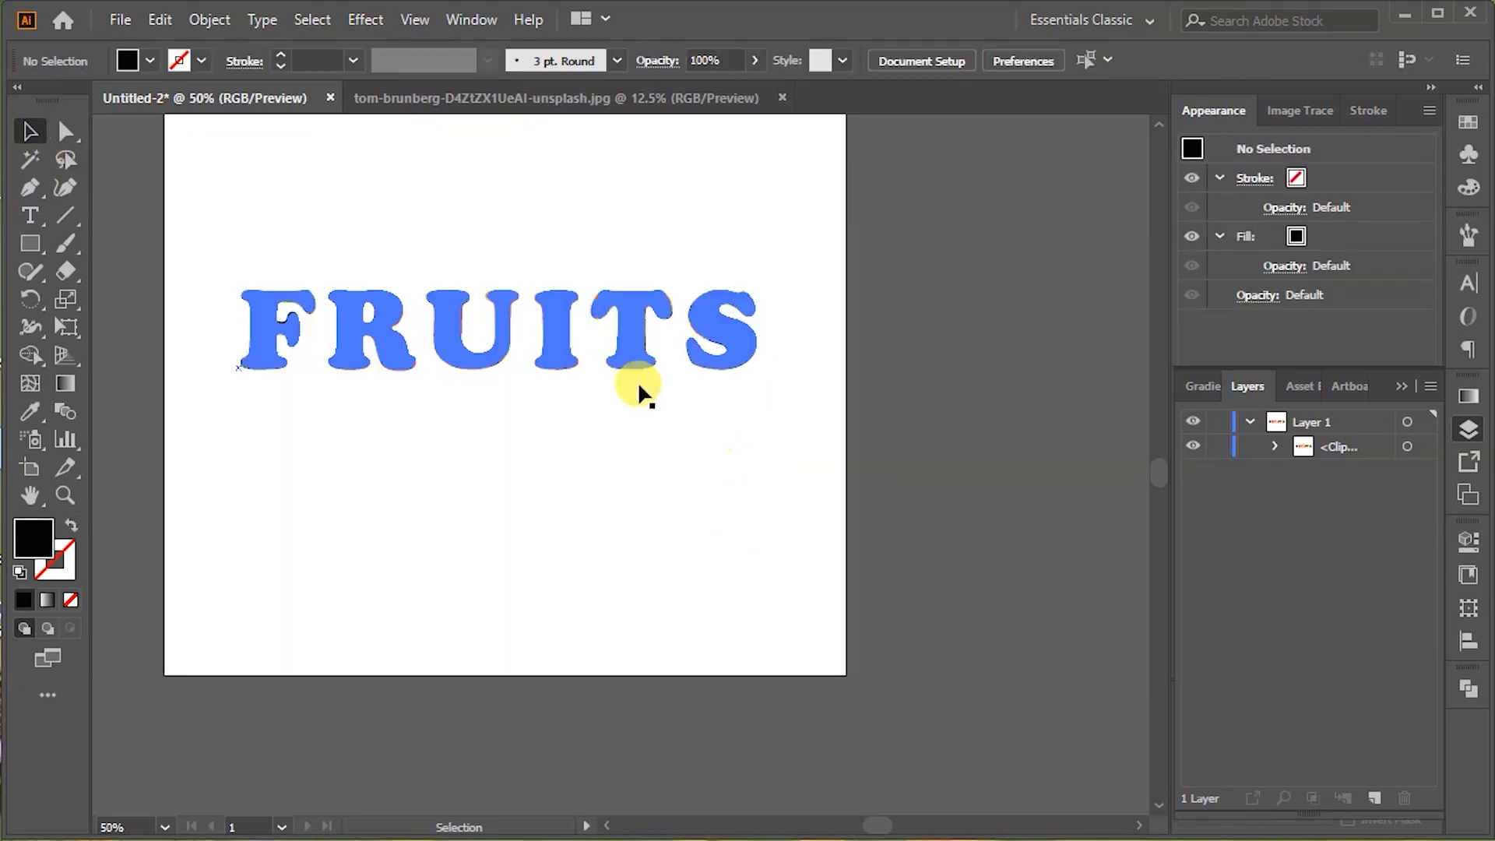
left_click_drag(638, 380, 627, 483)
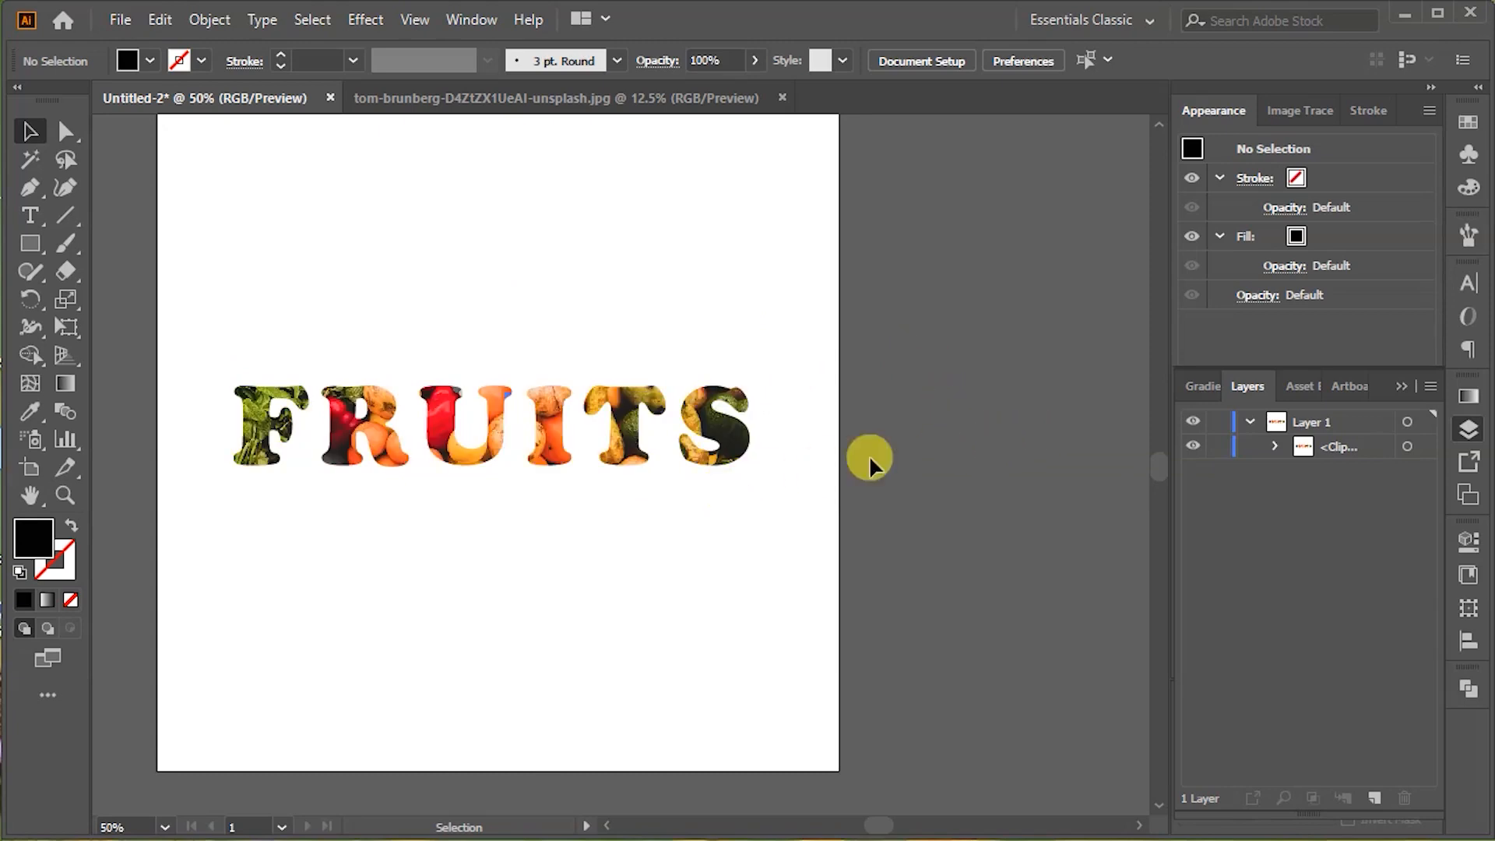
left_click(1275, 447)
left_click(1329, 497)
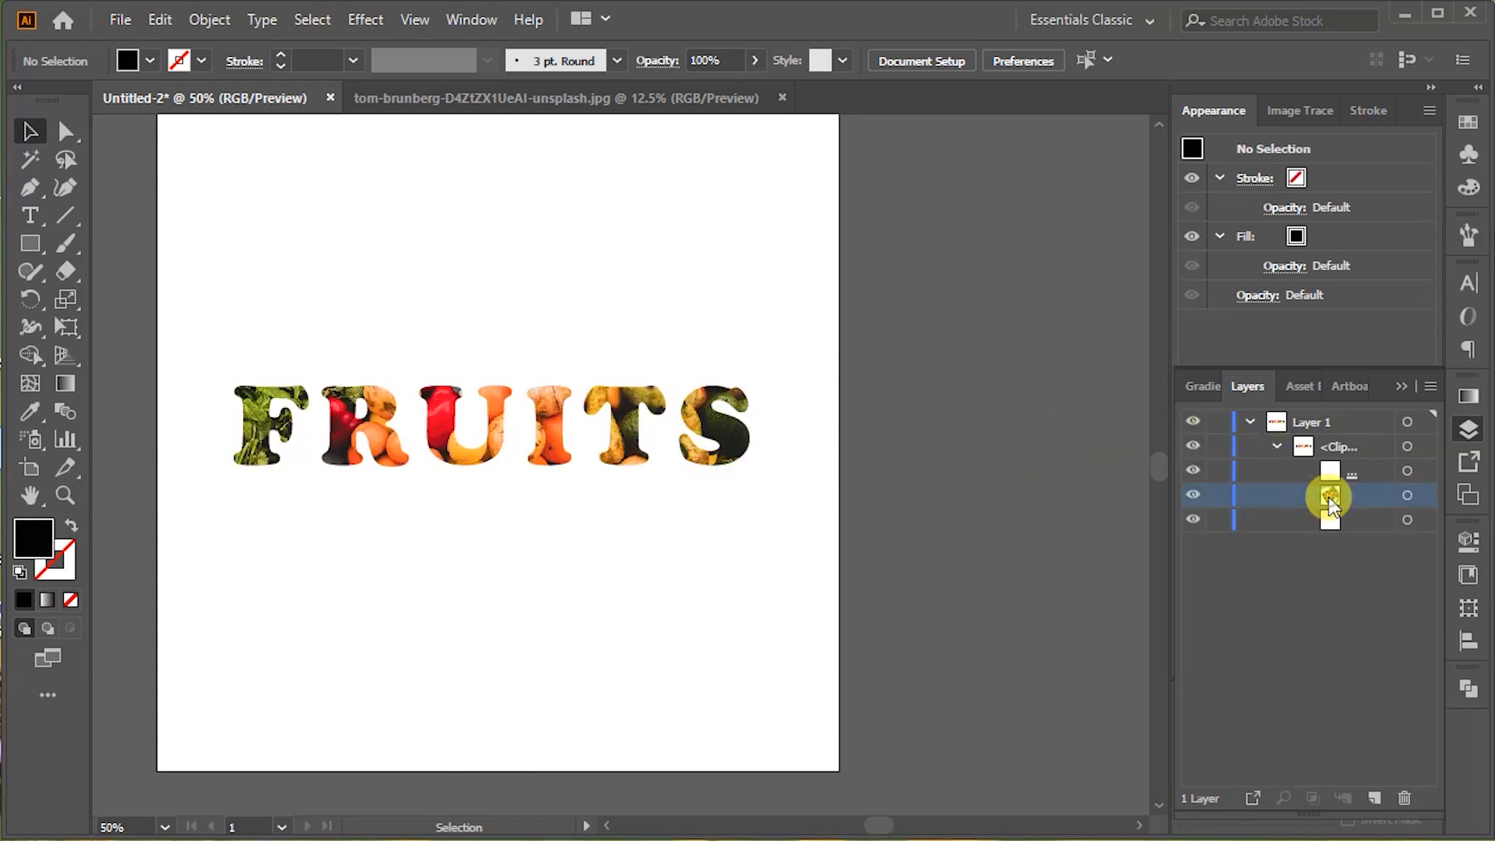
left_click(1407, 495)
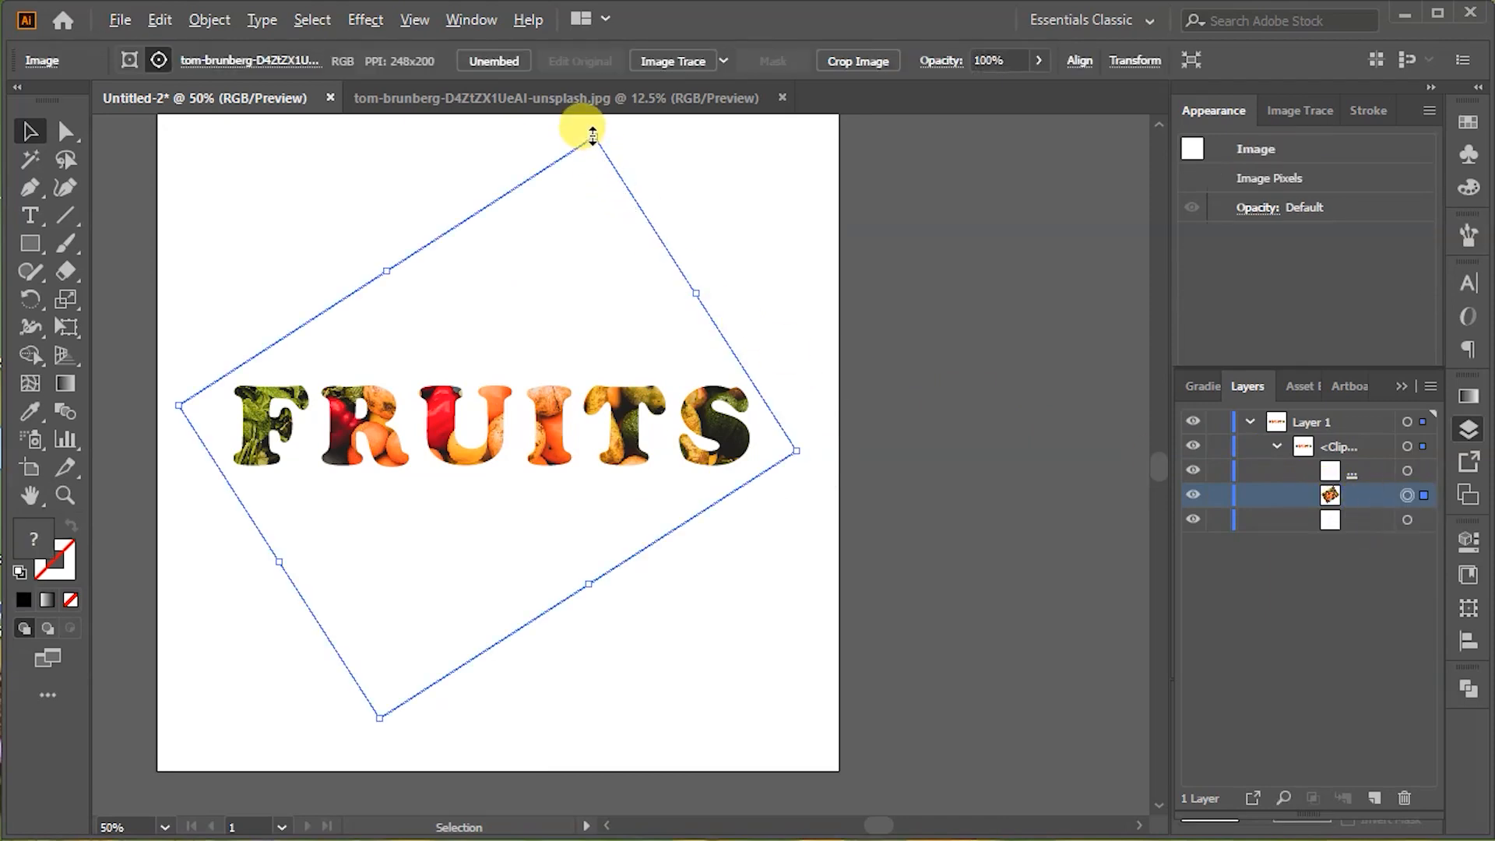
left_click_drag(593, 134, 603, 549)
scroll(604, 549, "down", 3)
scroll(604, 550, "down", 1)
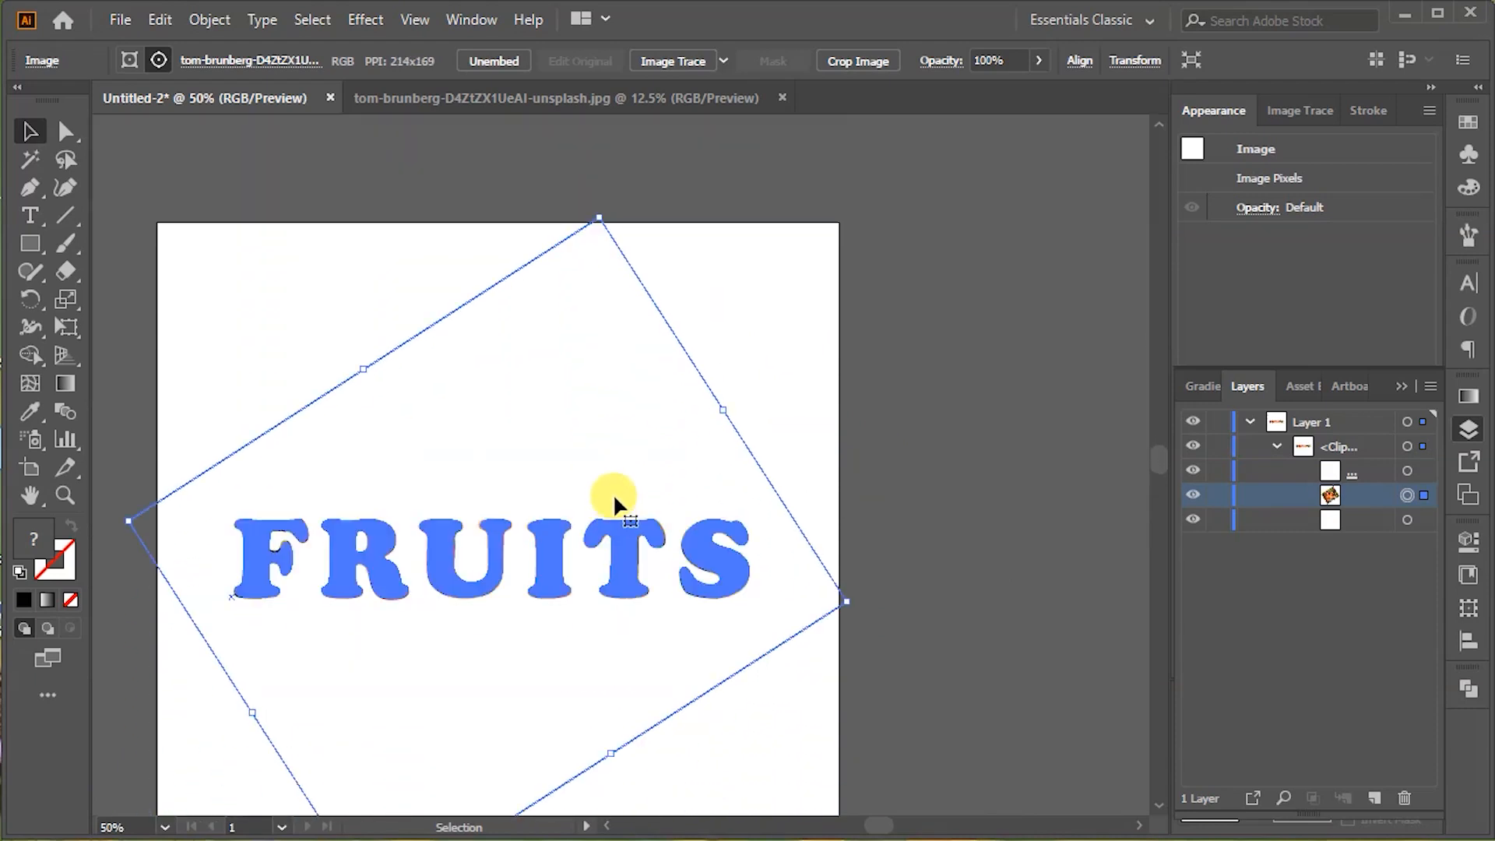
left_click_drag(596, 218, 595, 290)
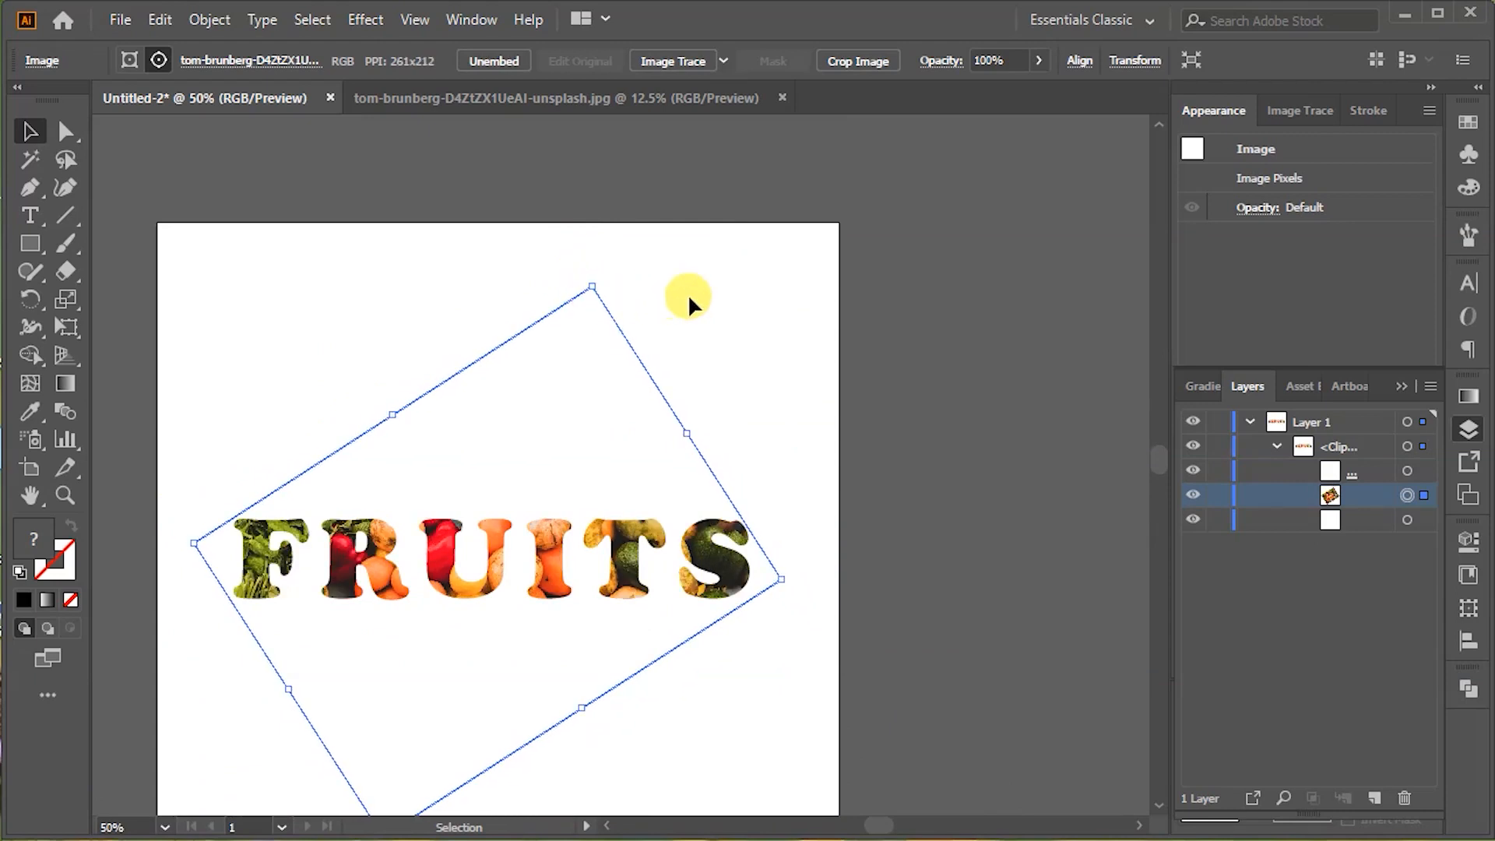
left_click(204, 271)
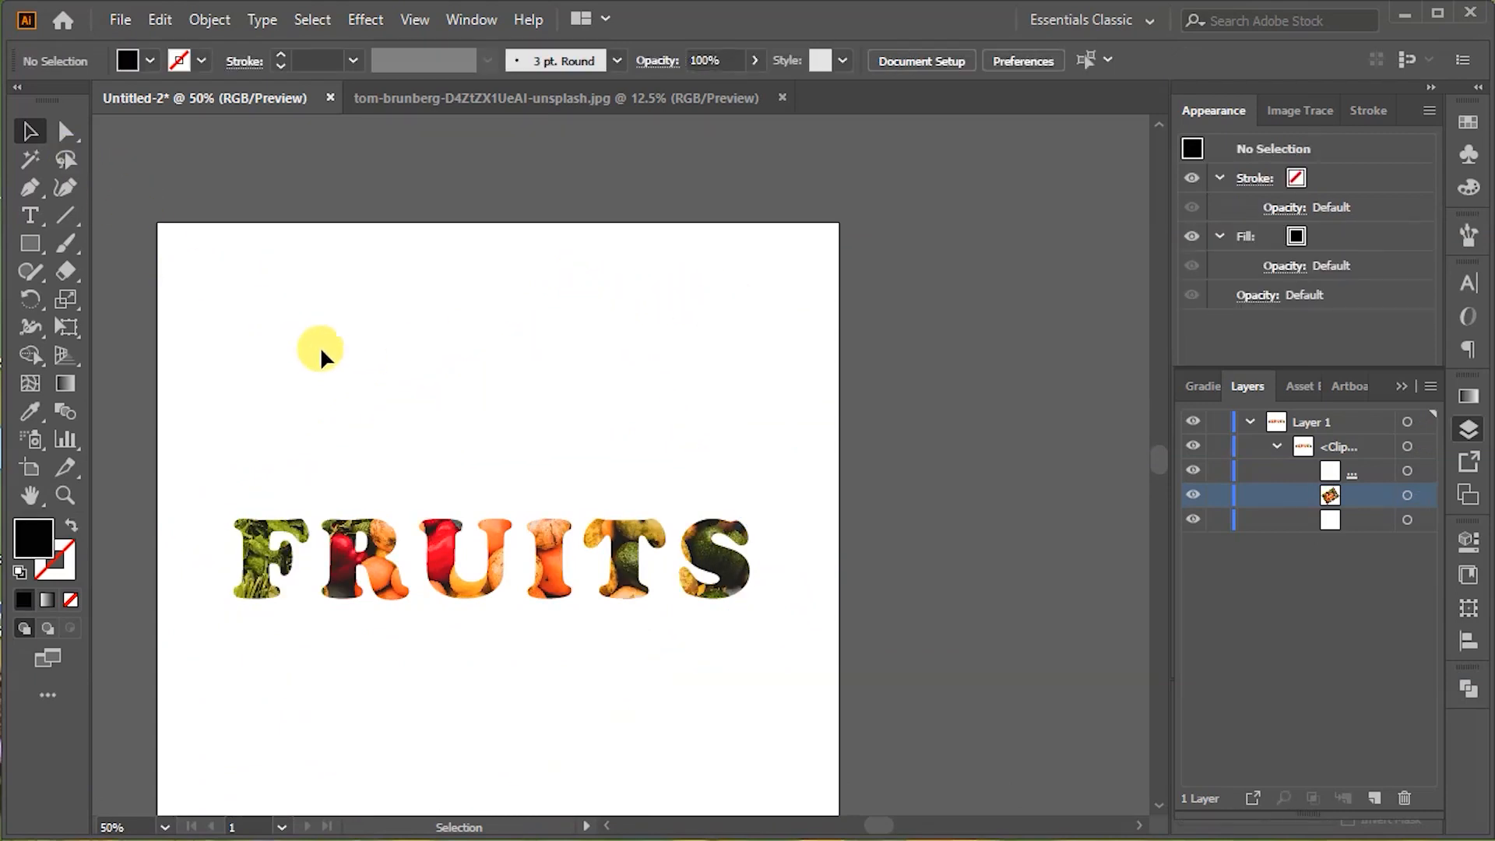
Step: Start a Stylize Drop Shadow effect on the FRUITS clip group with the live preview switched on
scroll(354, 280, "down", 1)
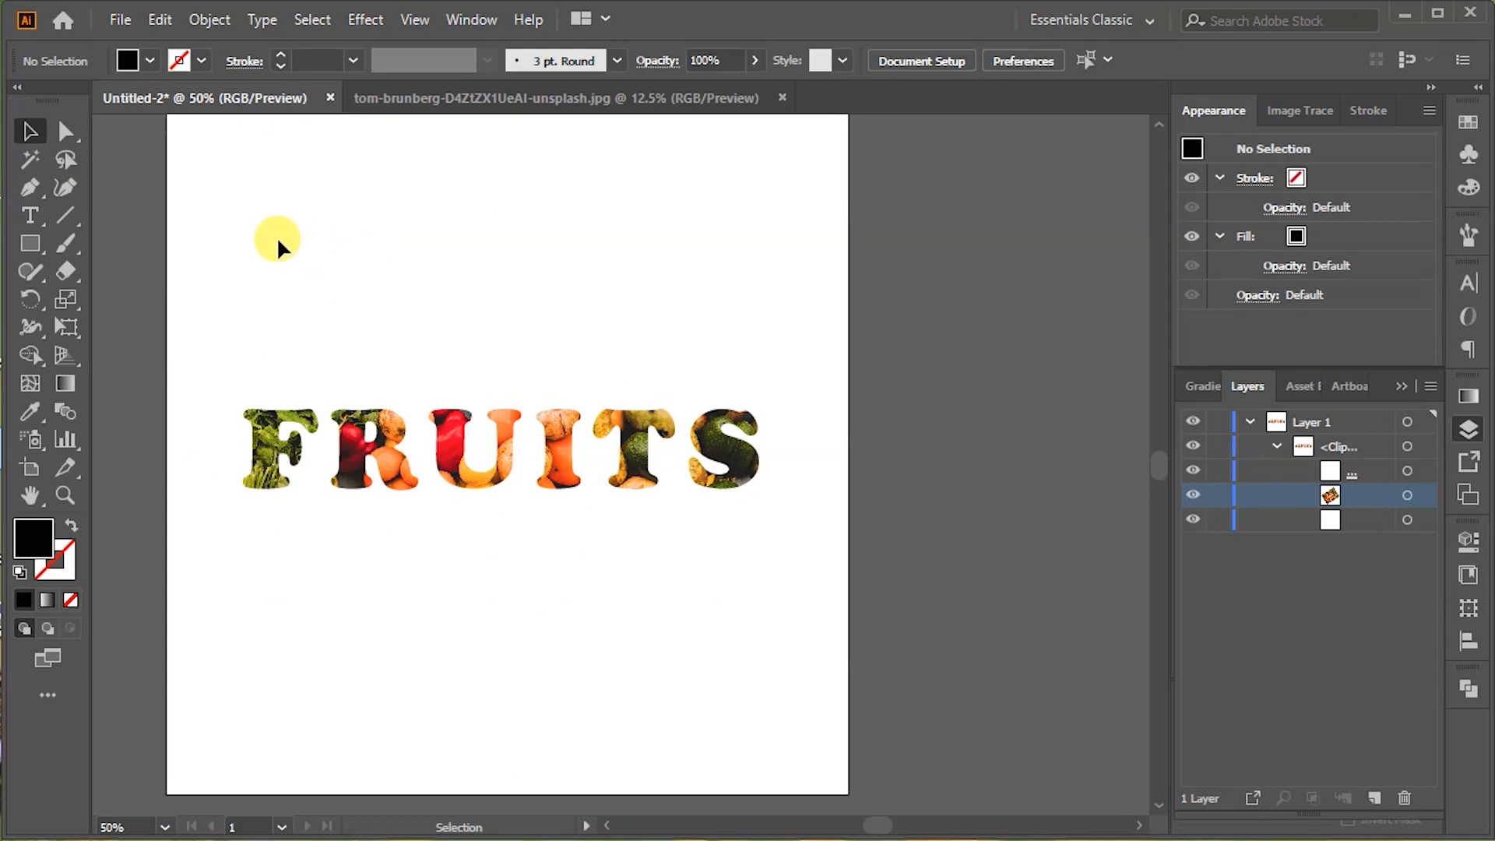
left_click(442, 425)
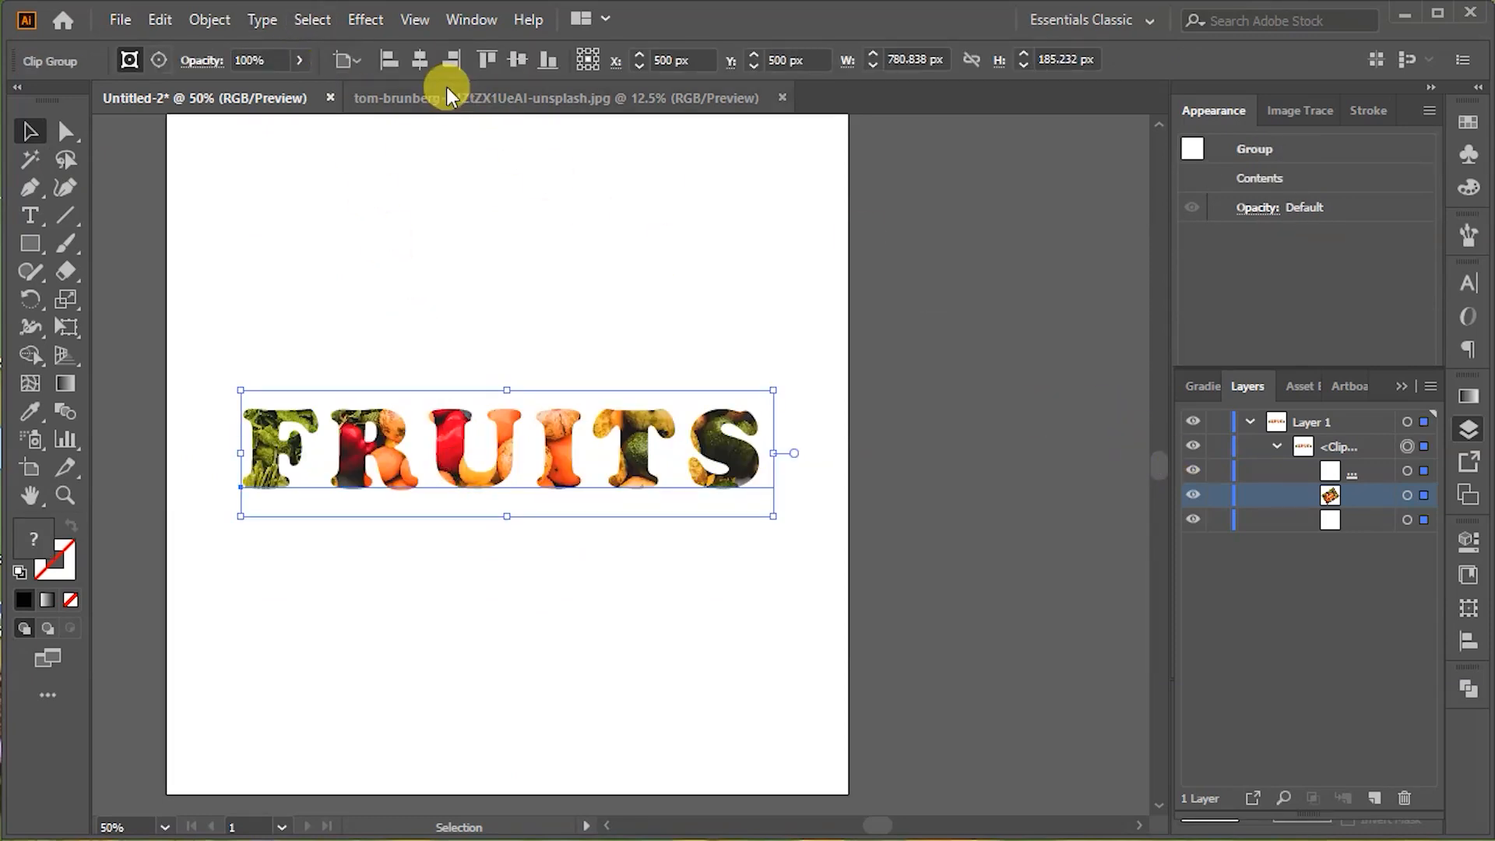
left_click(358, 20)
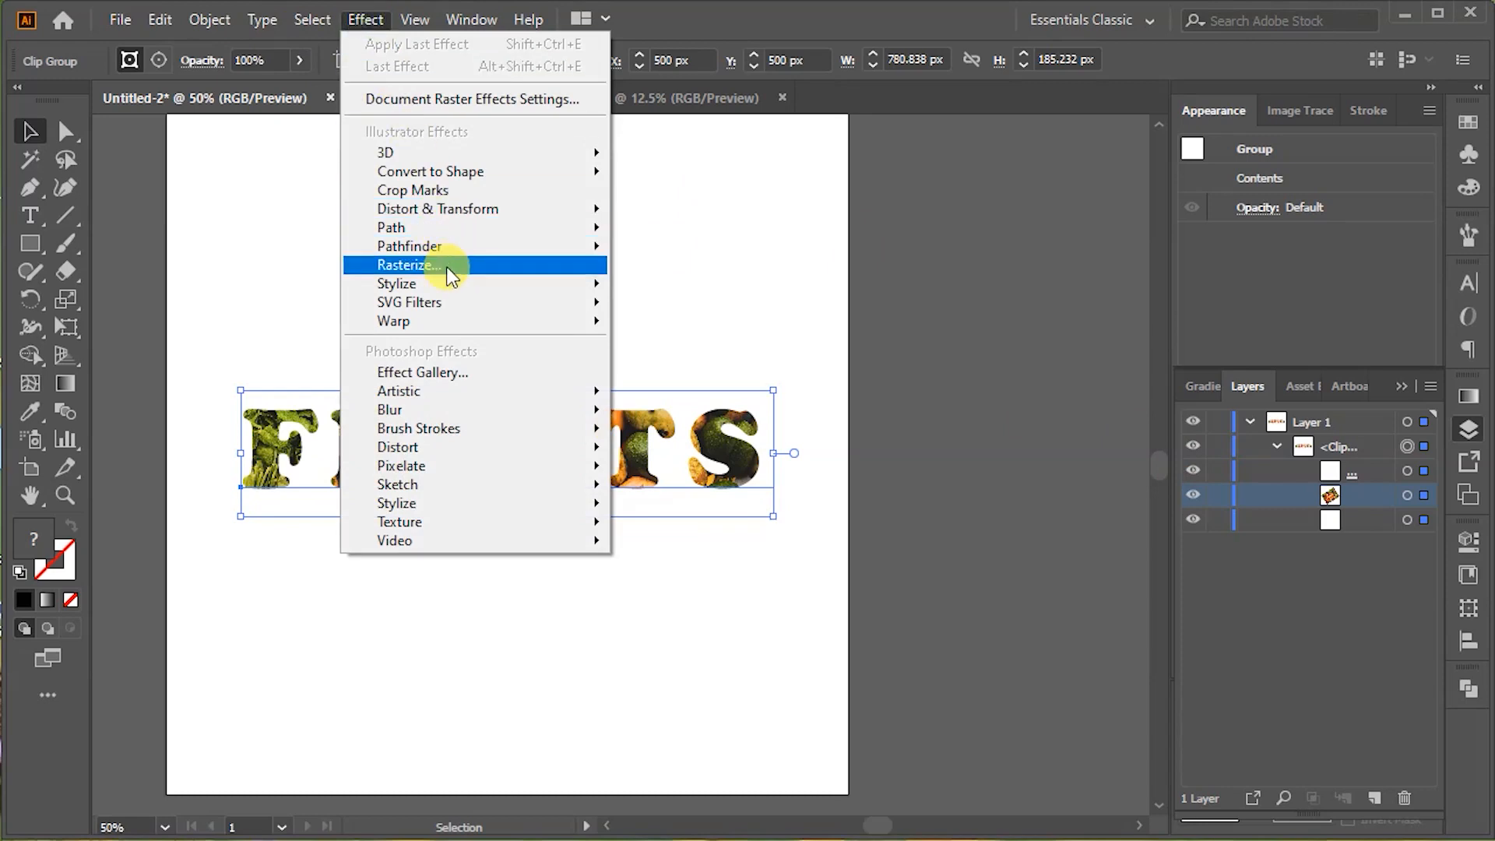
mouse_move(454, 288)
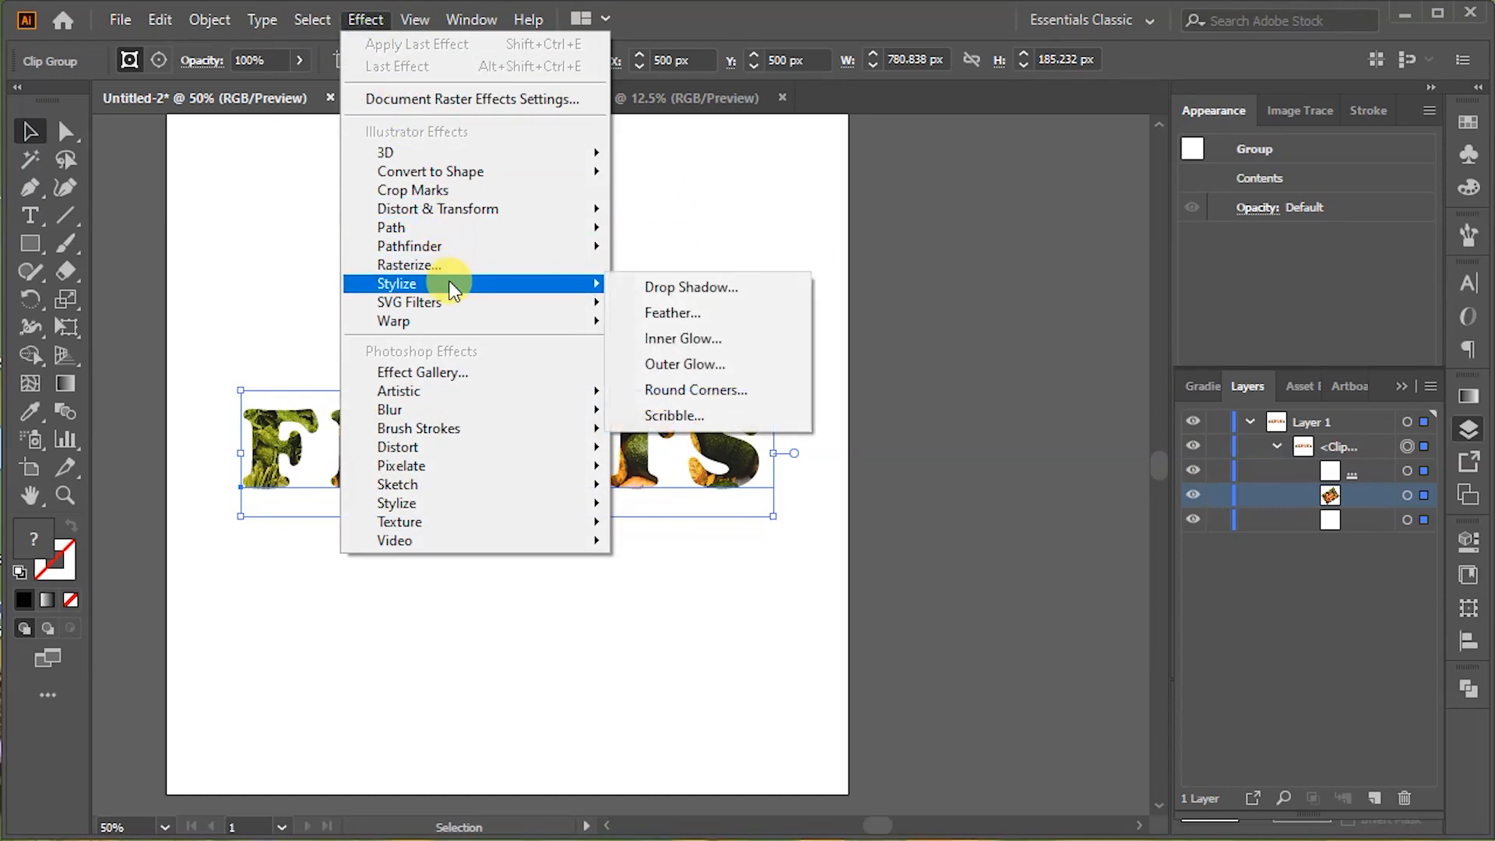
left_click(666, 285)
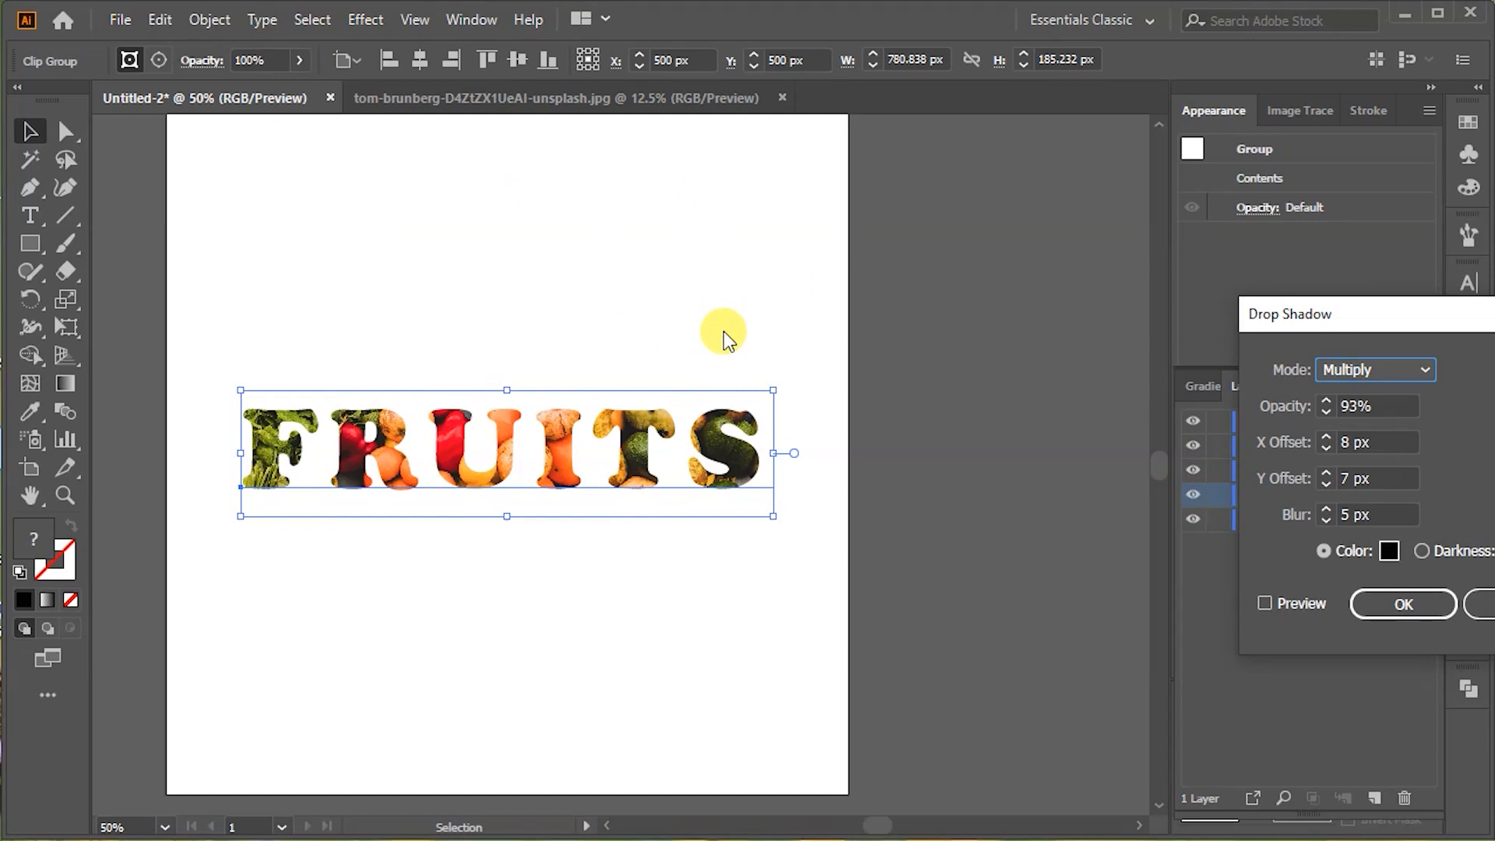
left_click(1265, 606)
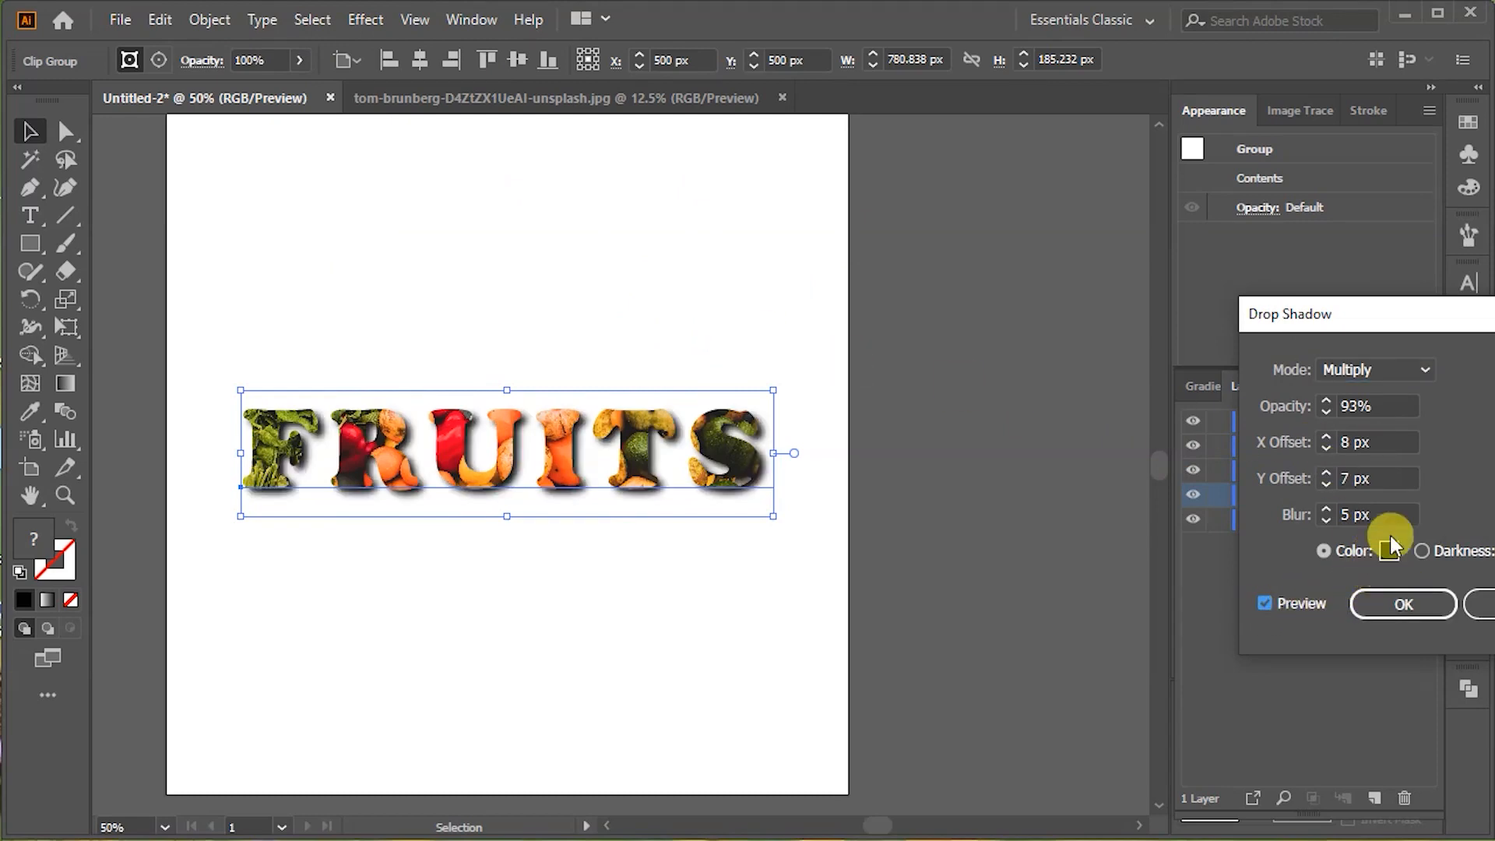
Step: Set the drop shadow's opacity to 79%, apply the effect and deselect the artwork
left_click(1392, 404)
scroll(1392, 404, "up", 7)
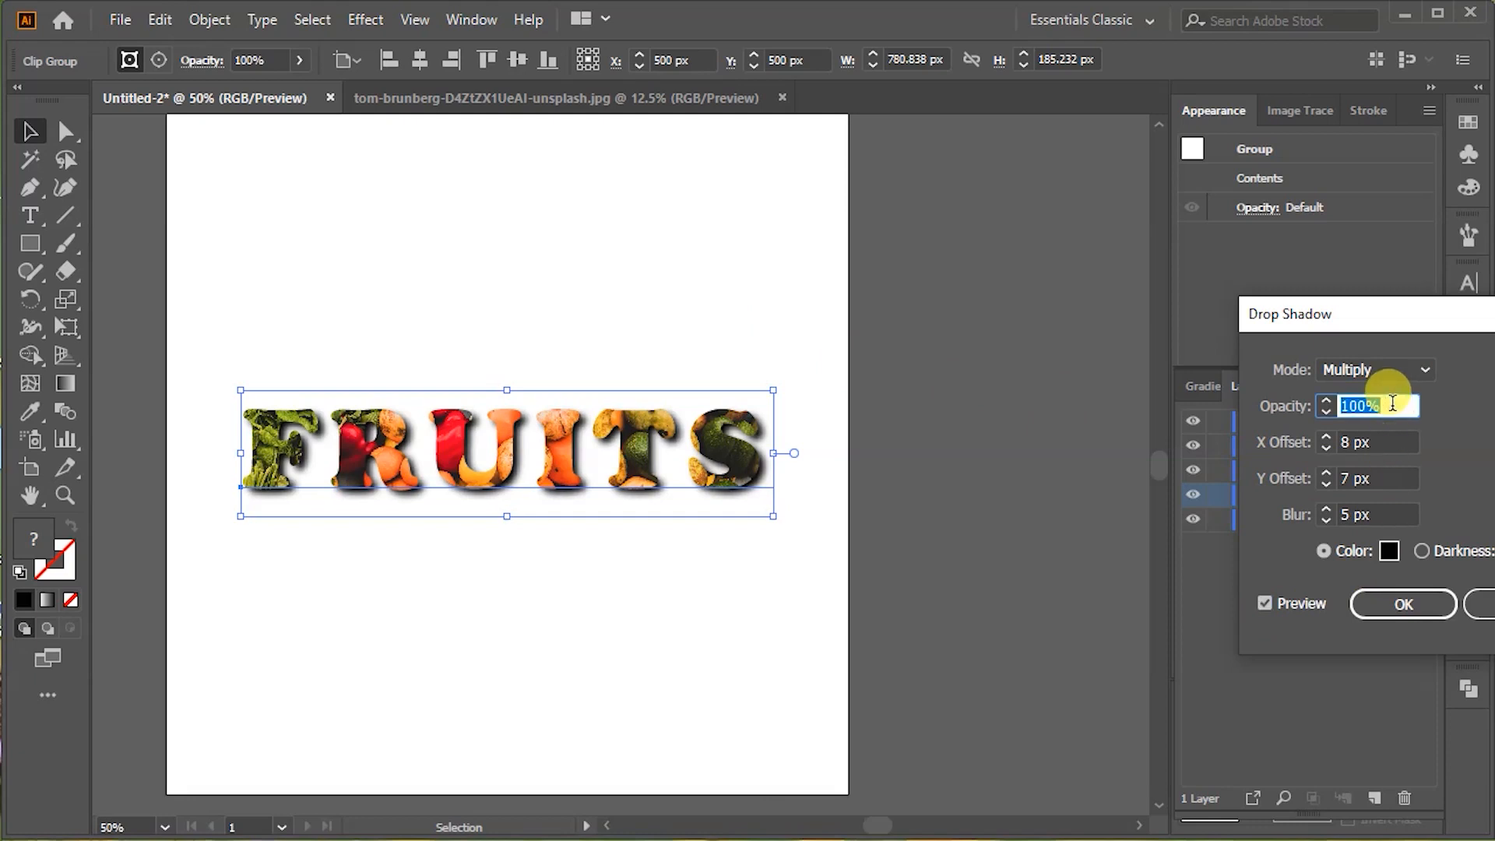
scroll(1393, 404, "down", 14)
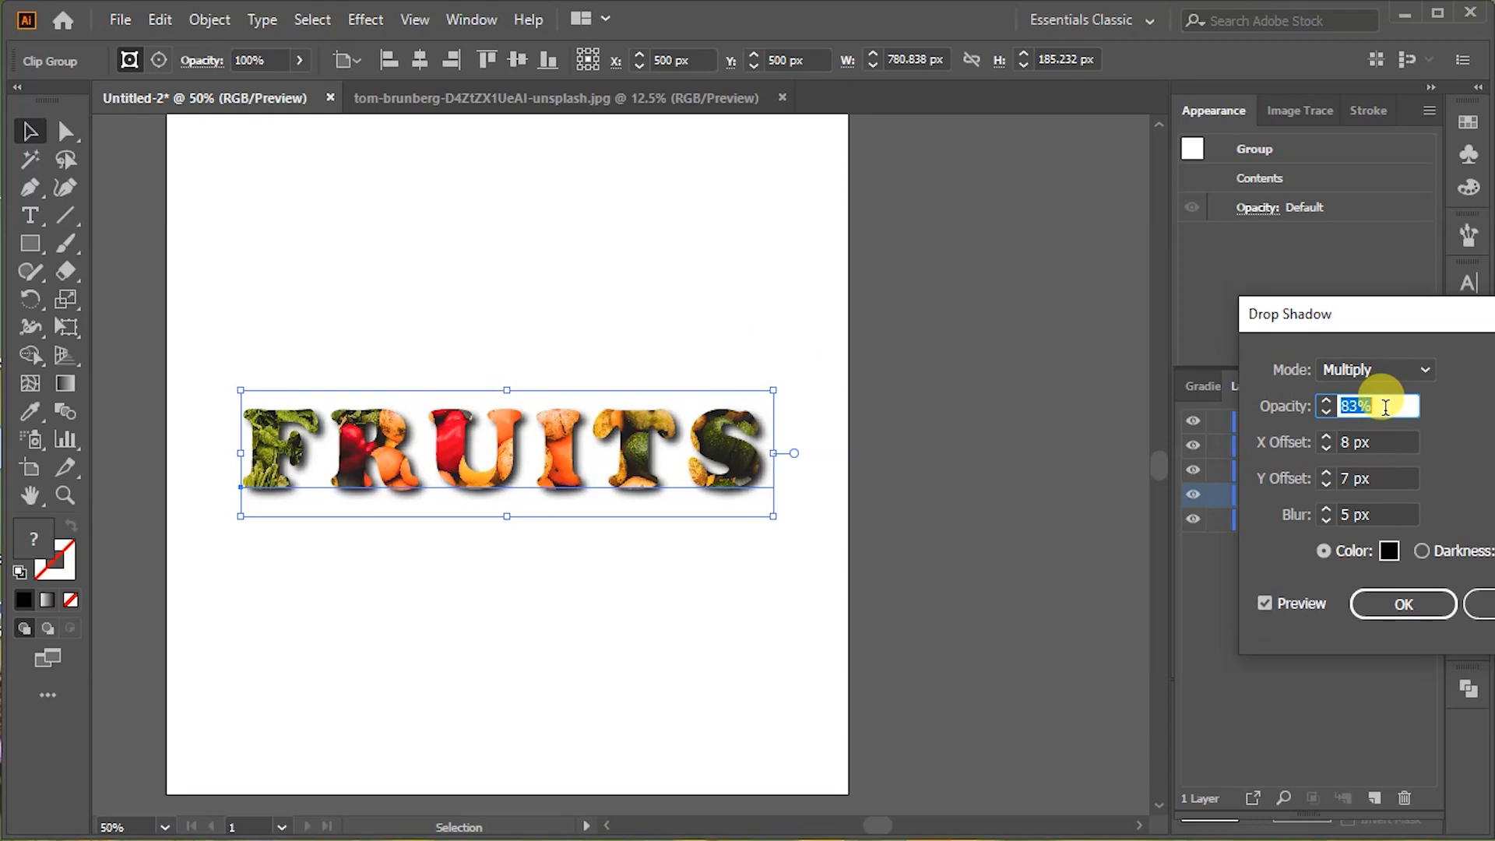
scroll(1385, 407, "down", 4)
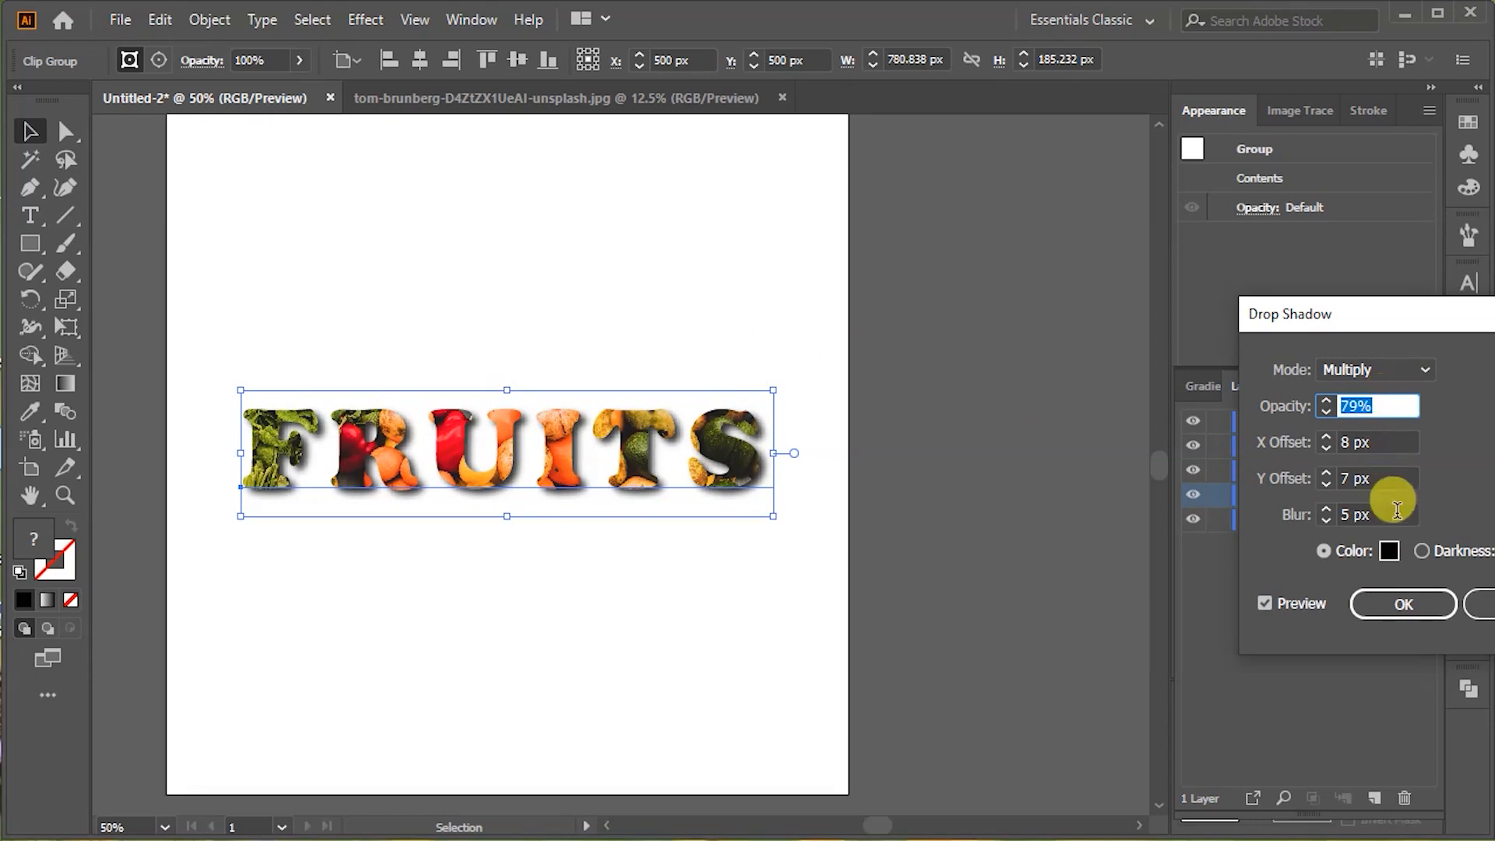
left_click(1411, 606)
left_click(725, 328)
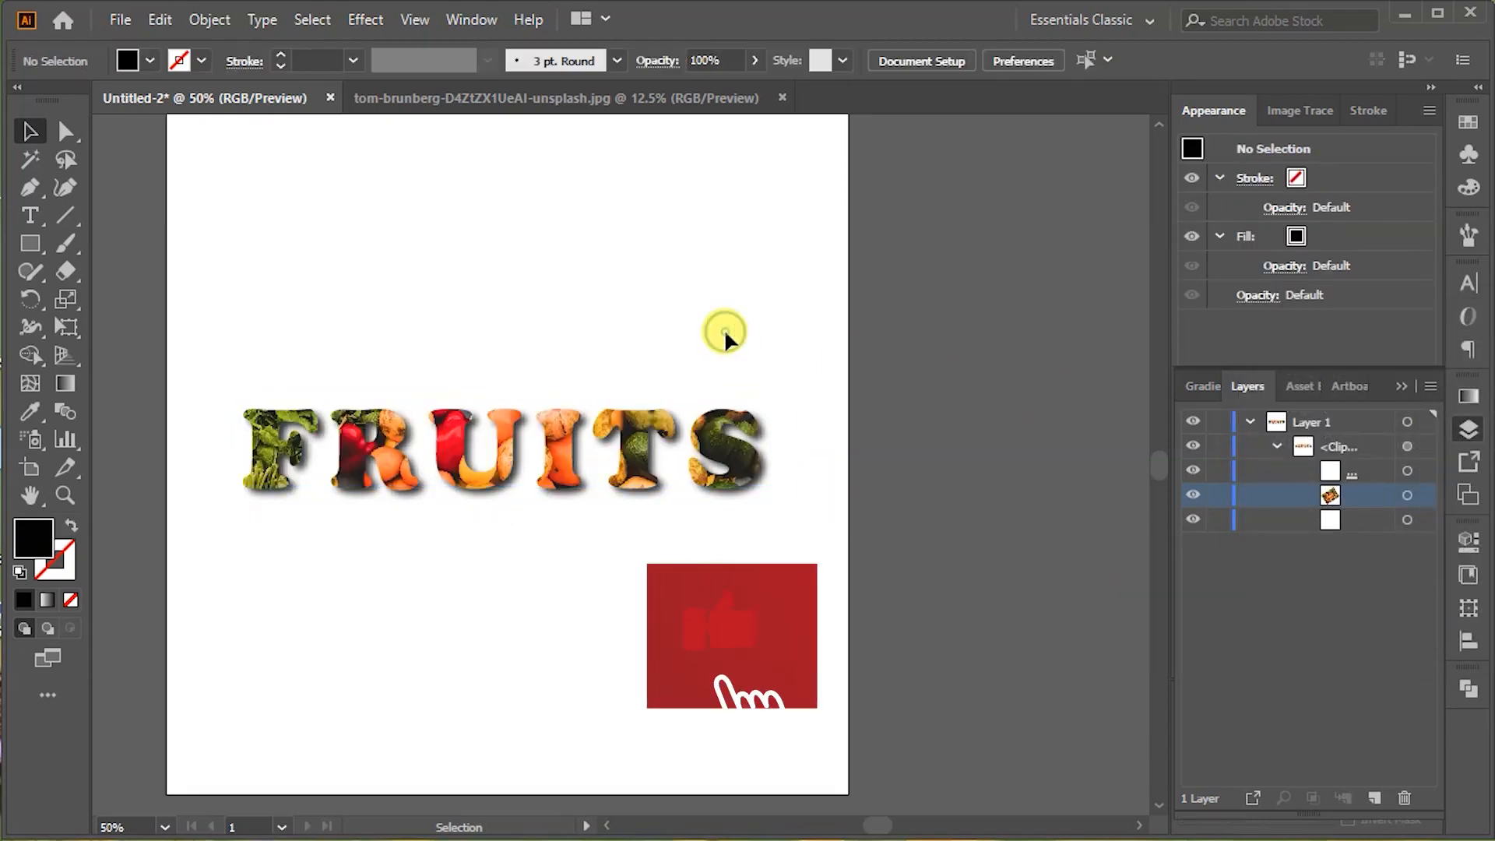